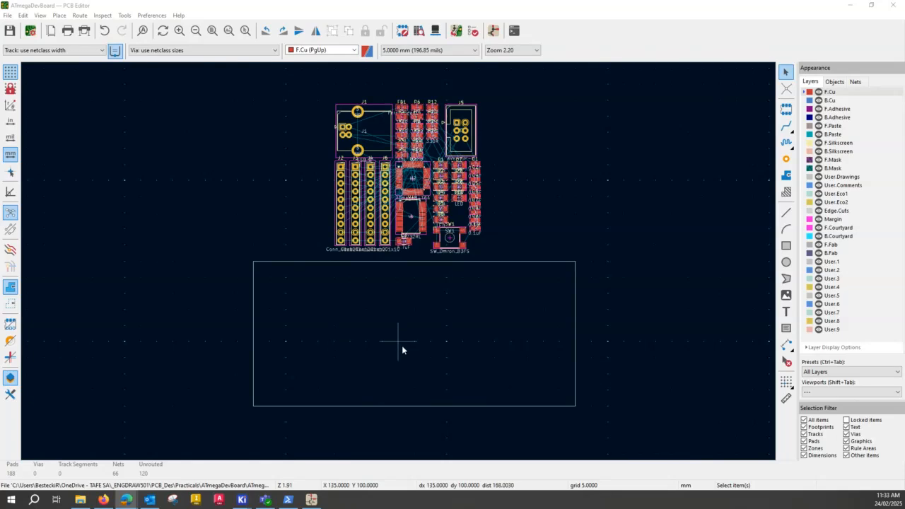
Examine which items get selected around USB connector J1 and pin header J4: footprints, reference labels and value text.
left_click(367, 133)
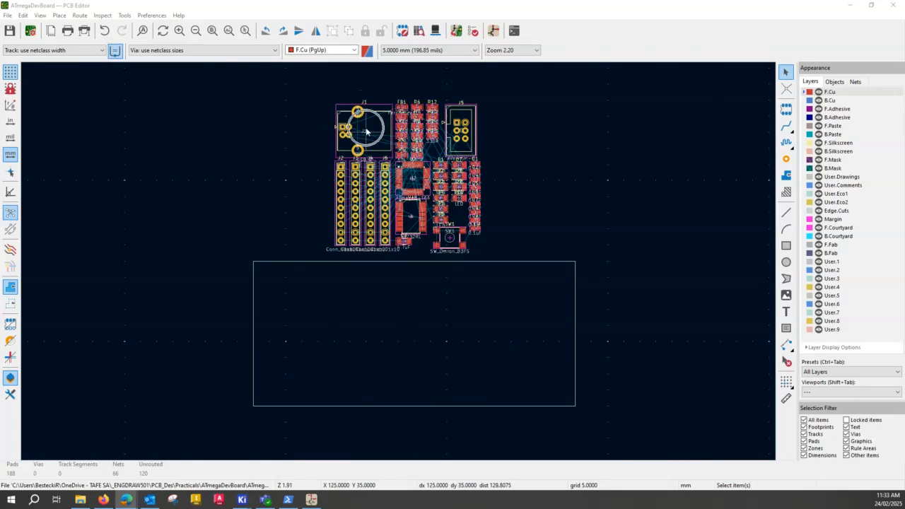
key("ctrl")
left_click(361, 130)
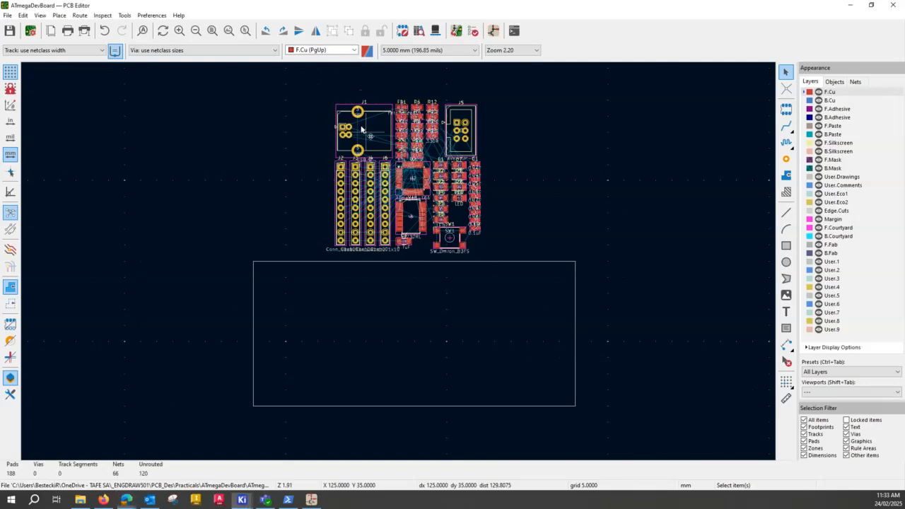
left_click(361, 129)
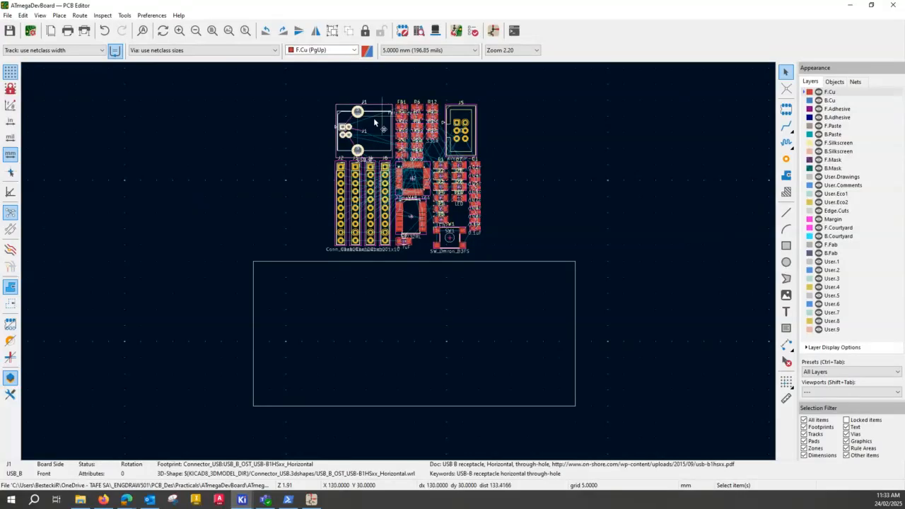
scroll(375, 122, "up", 2)
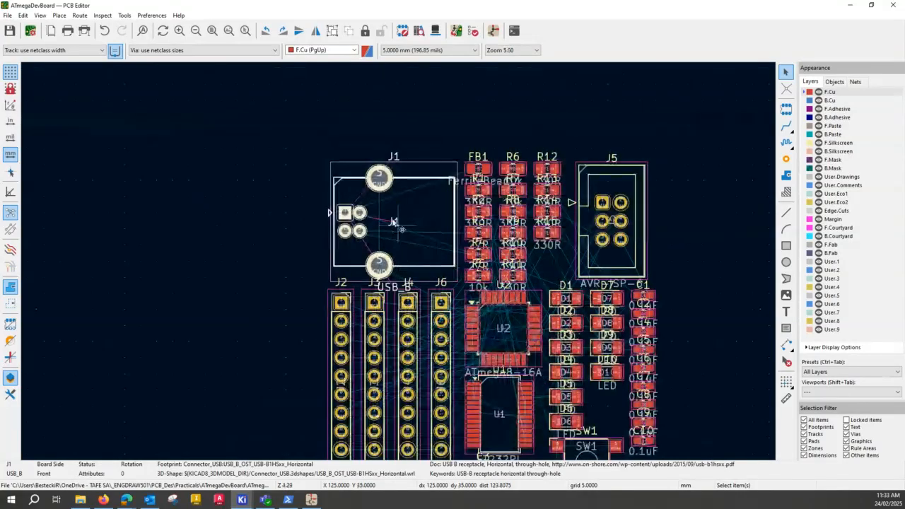
left_click(394, 222)
left_click(415, 312)
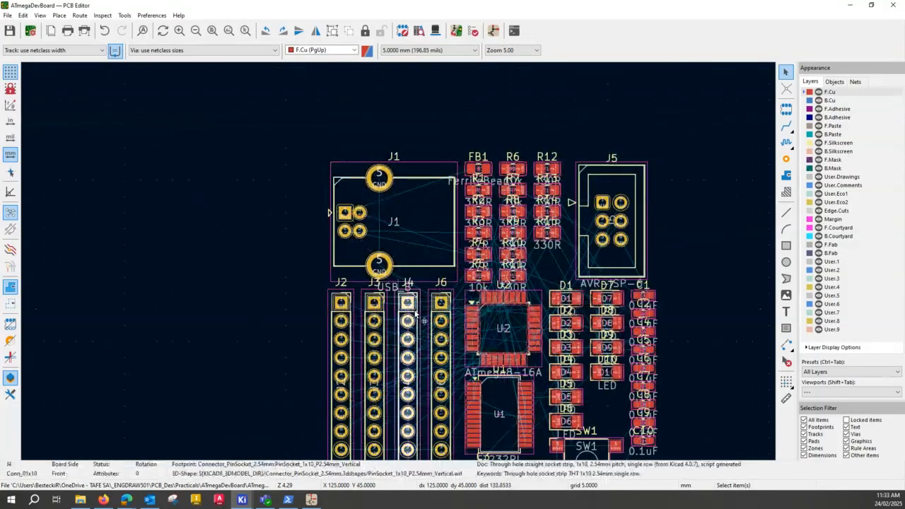
left_click(408, 285)
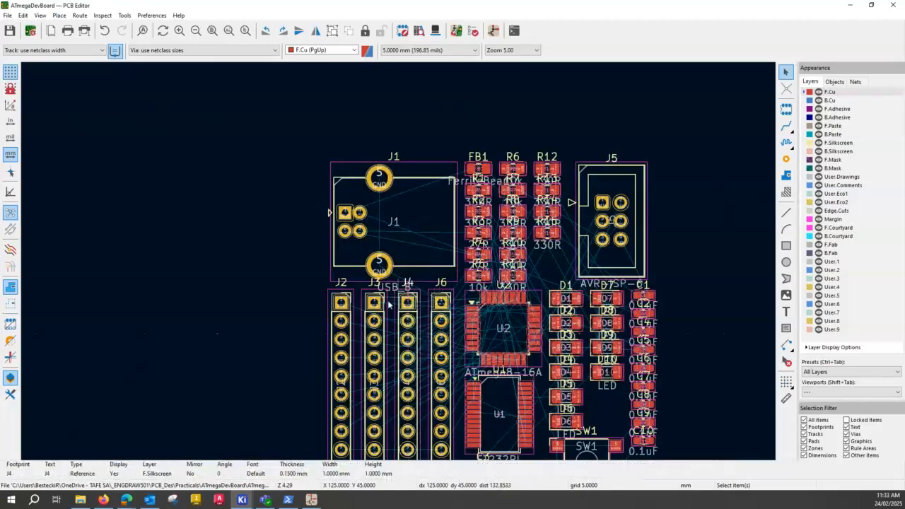
left_click(388, 304)
left_click(392, 288)
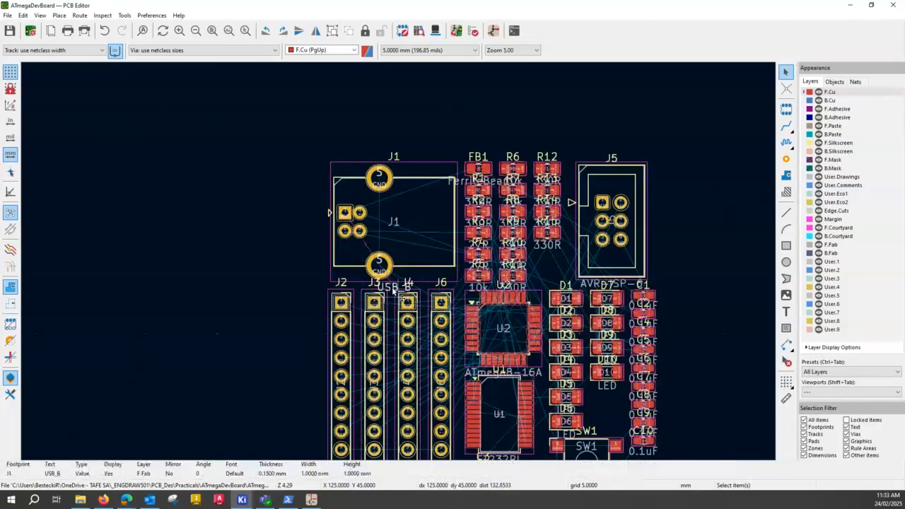
left_click(417, 245)
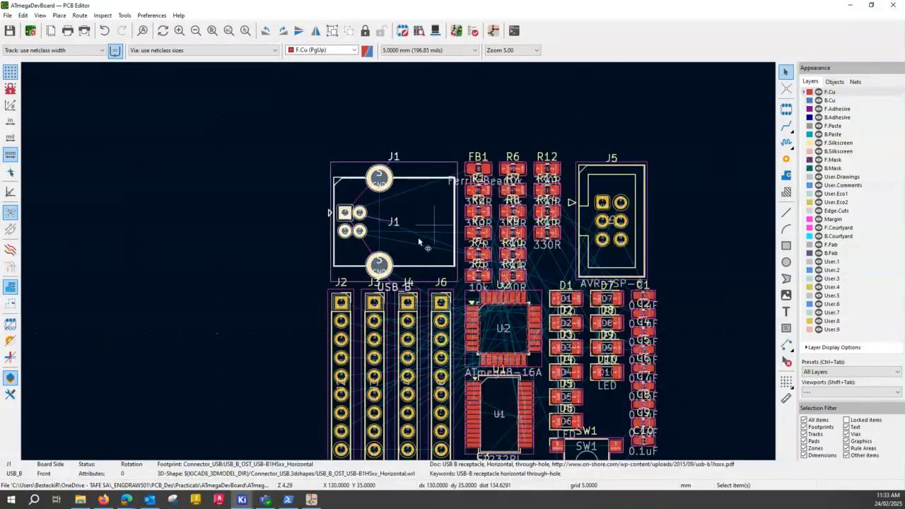
key("Escape")
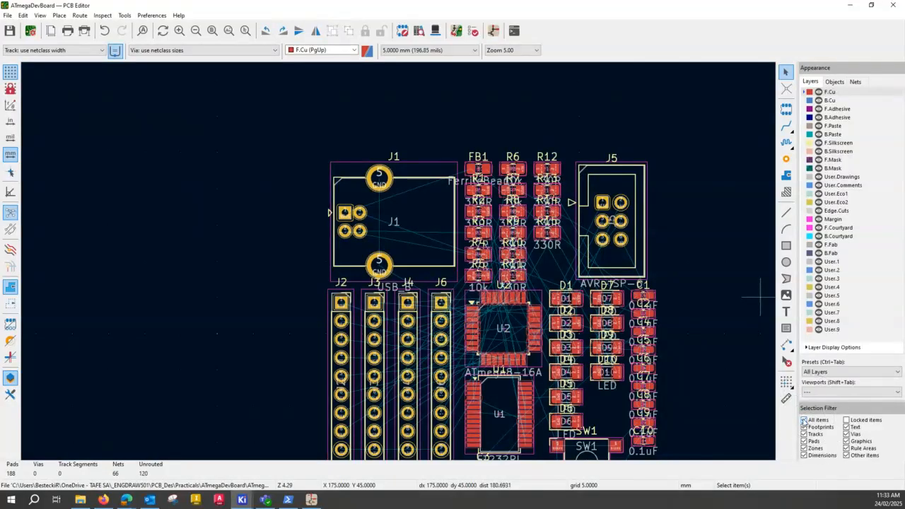
Restrict the selection filter to footprints only and select the USB connector J1.
left_click(803, 419)
left_click(803, 426)
left_click(410, 291)
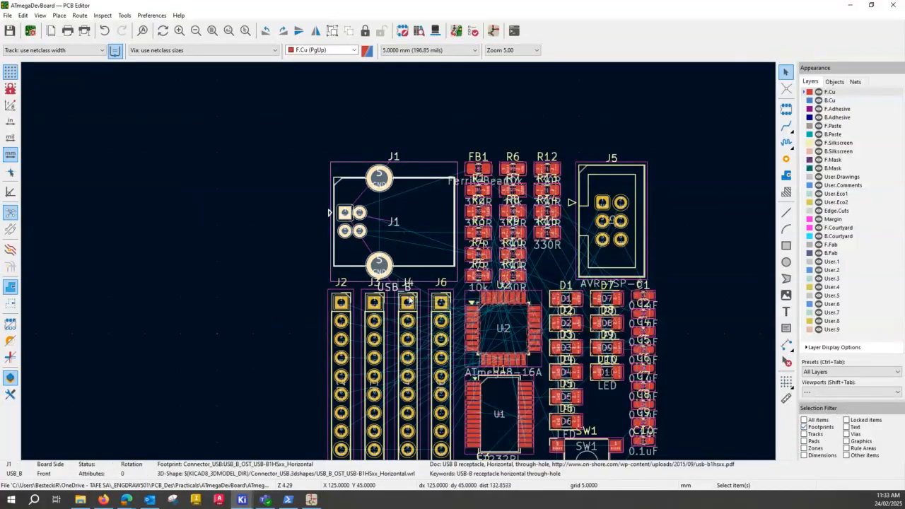
left_click(424, 237)
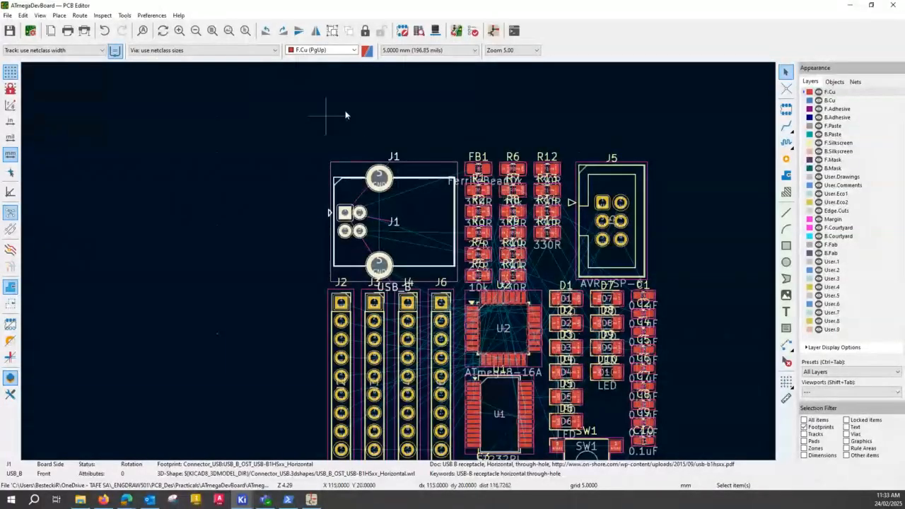
Set the grid spacing to 1.0000 mm (39.37 mils).
left_click(401, 51)
left_click(467, 50)
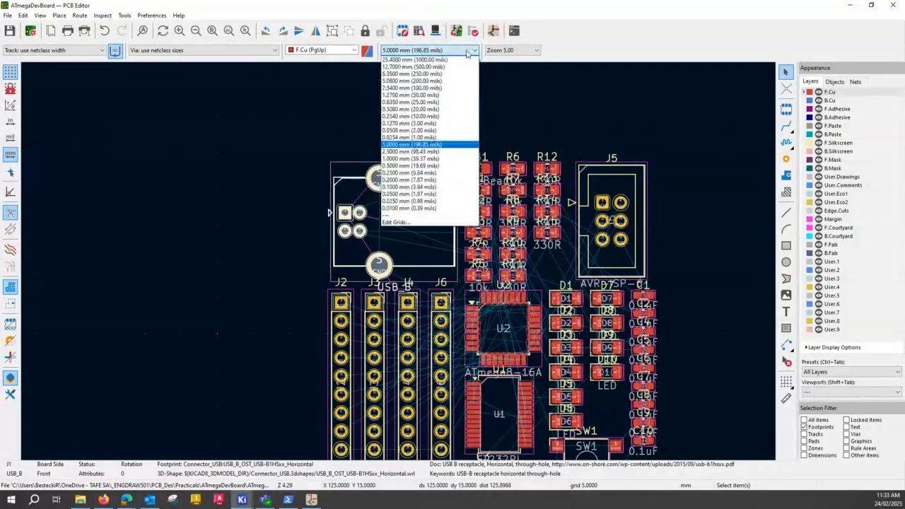
left_click(393, 159)
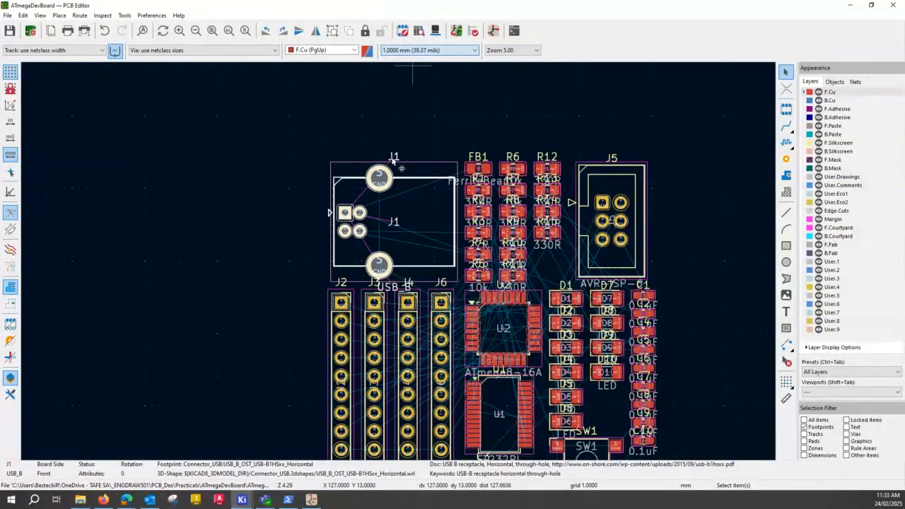
Move USB connector J1 into the board outline, rotate it 180 degrees and place it against the left edge near the lower corner.
scroll(399, 263, "down", 3)
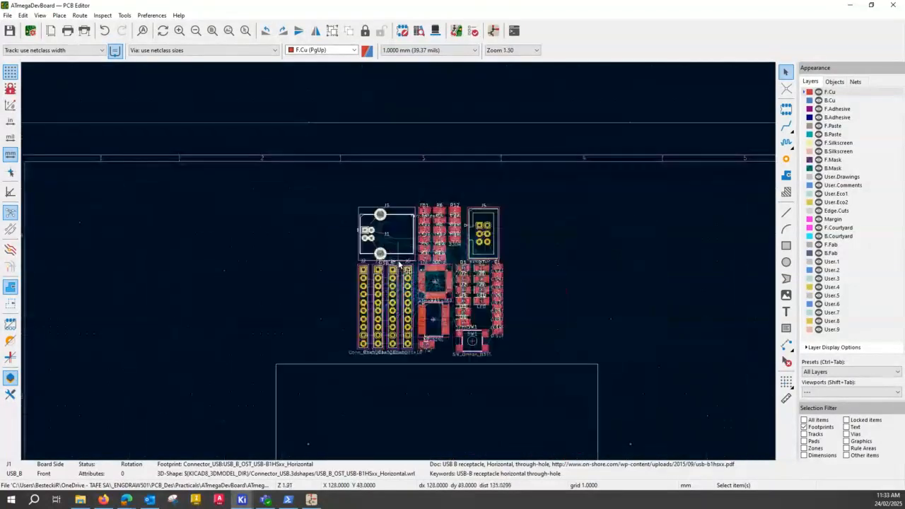
middle_click_drag(399, 263, 339, 142)
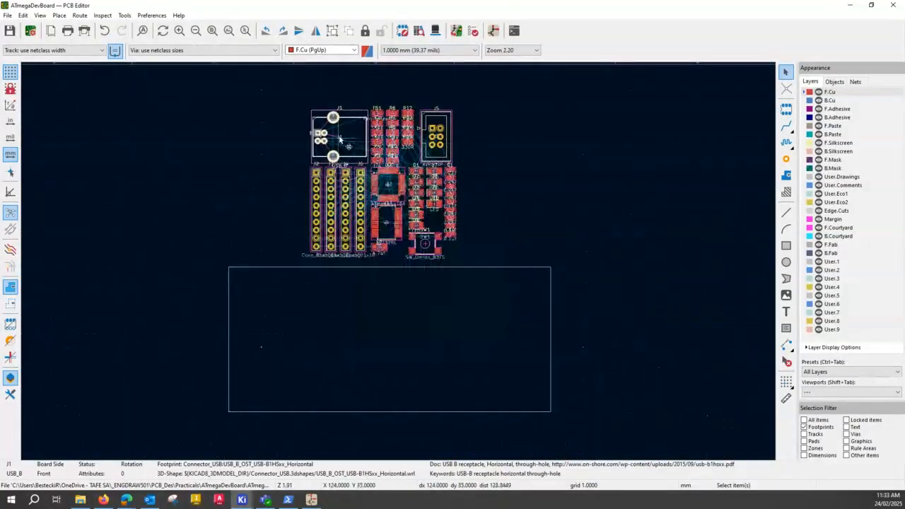
left_click_drag(340, 139, 270, 354)
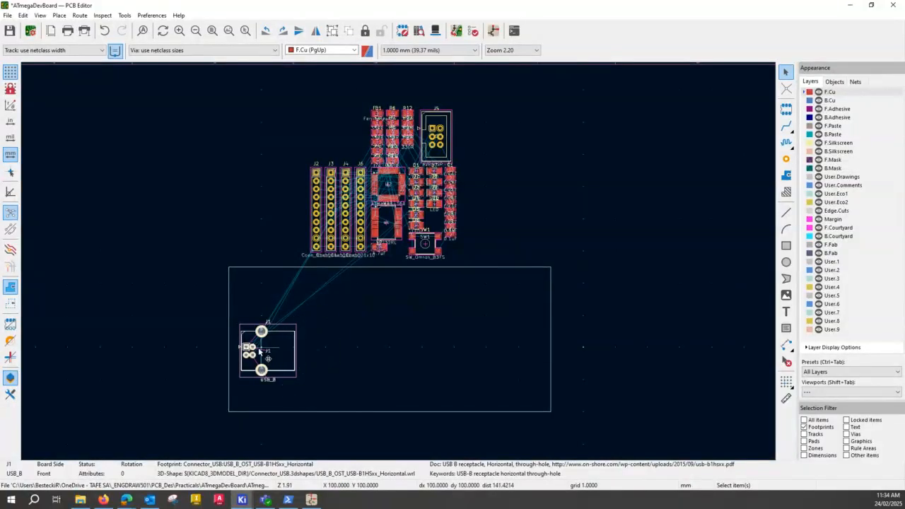
key("r")
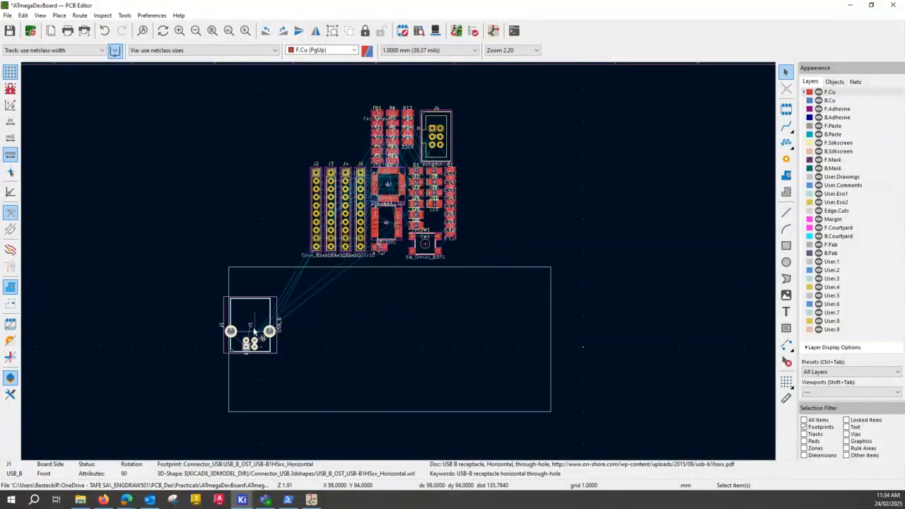
key("r")
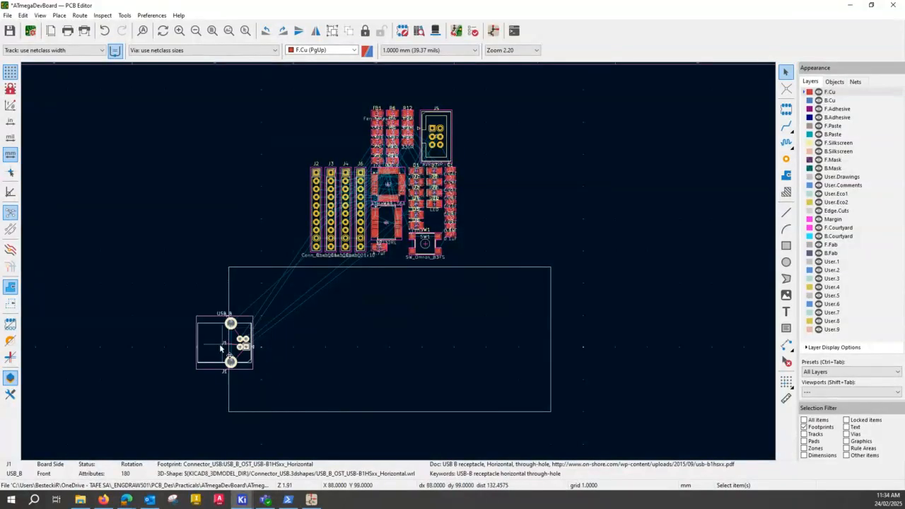
left_click_drag(221, 346, 257, 372)
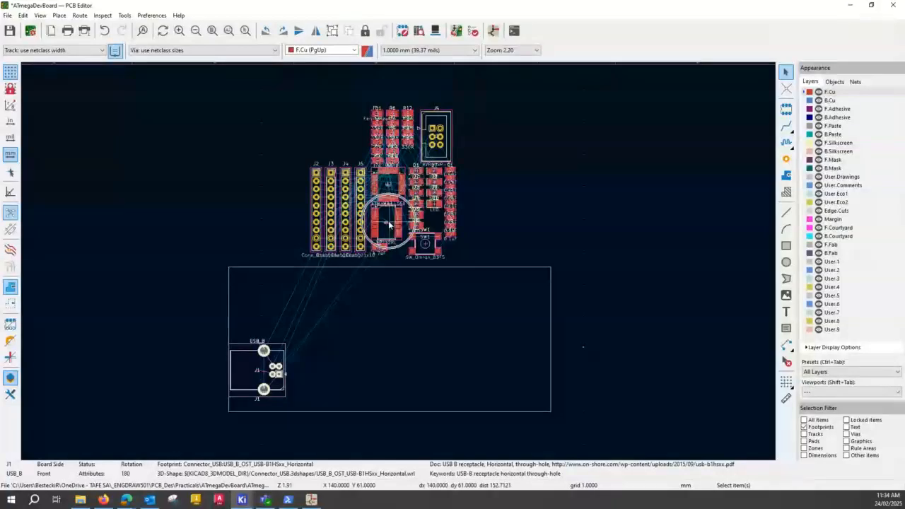
Move the FT232RL chip U1 into the board outline, just above and to the right of USB connector J1.
left_click_drag(389, 225, 310, 331)
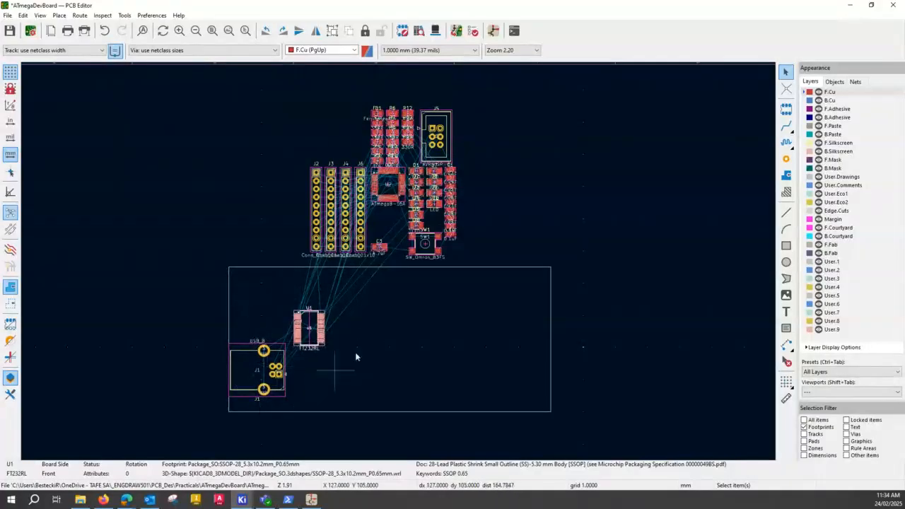
scroll(313, 328, "up", 2)
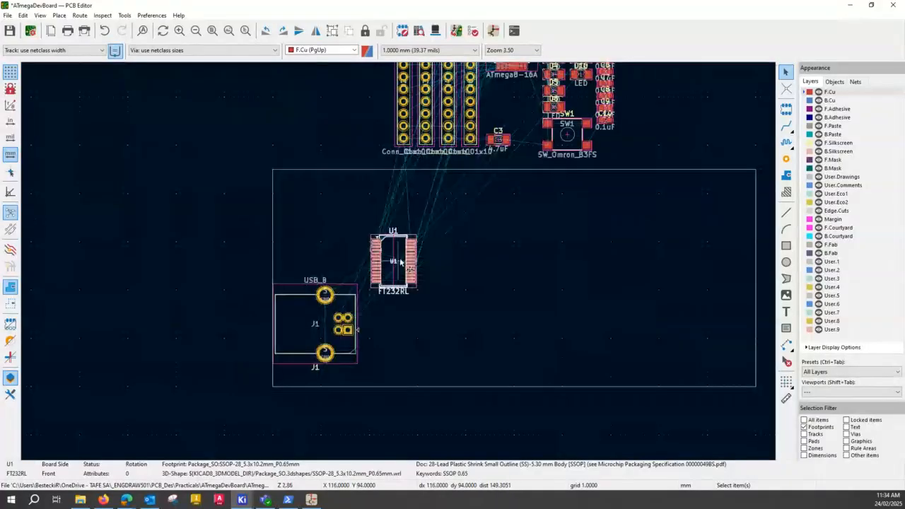
scroll(400, 262, "up", 4)
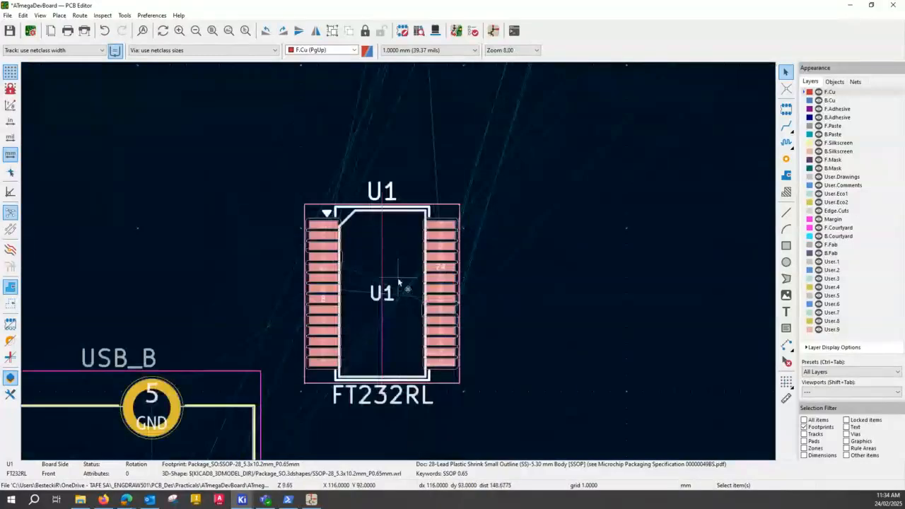
middle_click_drag(400, 283, 370, 173)
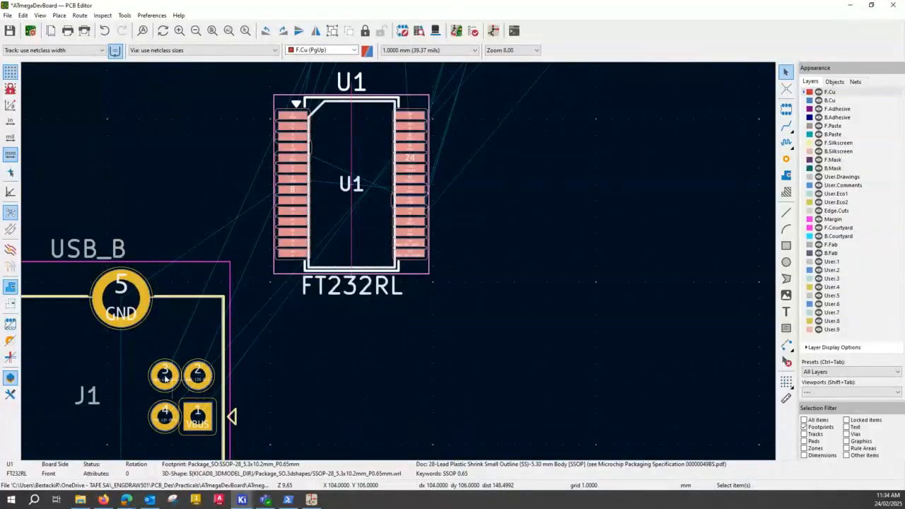
Pull the 27R resistors R3 and R4 out of the resistor group and stack them in the free space above the pin headers.
scroll(408, 260, "down", 4)
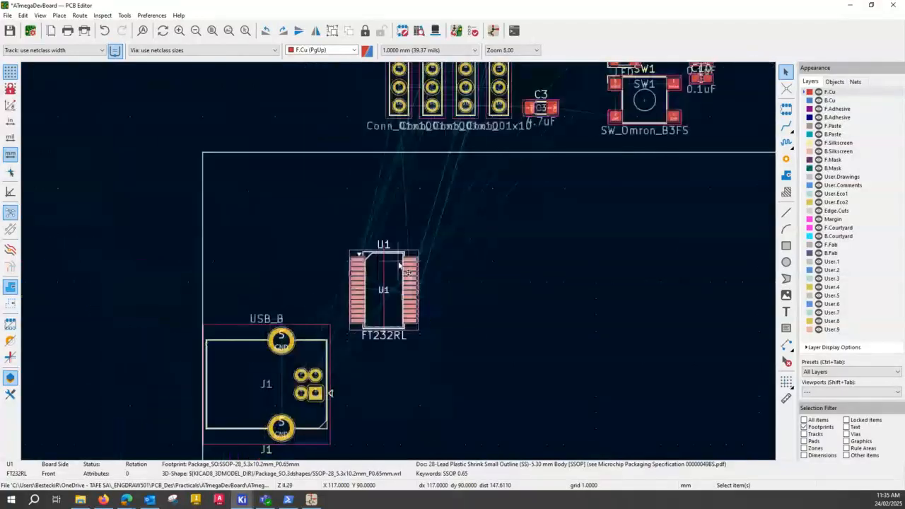
scroll(408, 259, "down", 2)
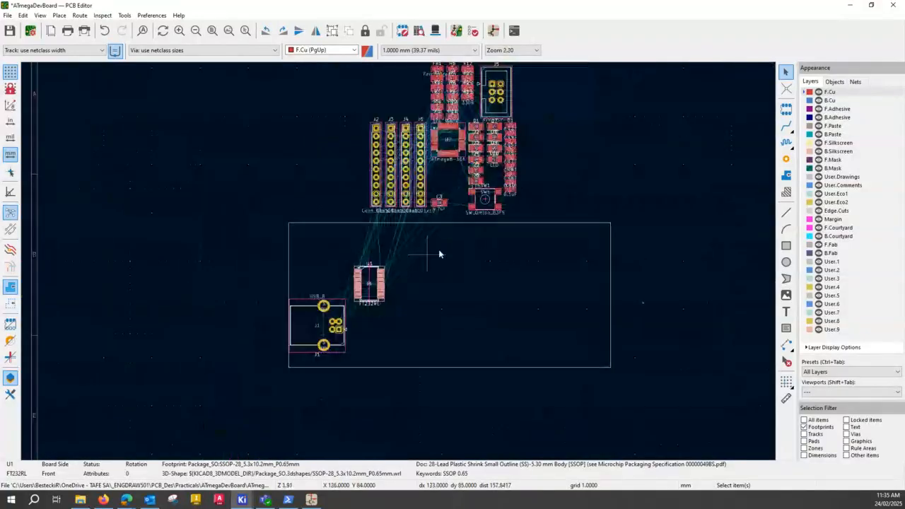
scroll(458, 113, "up", 4)
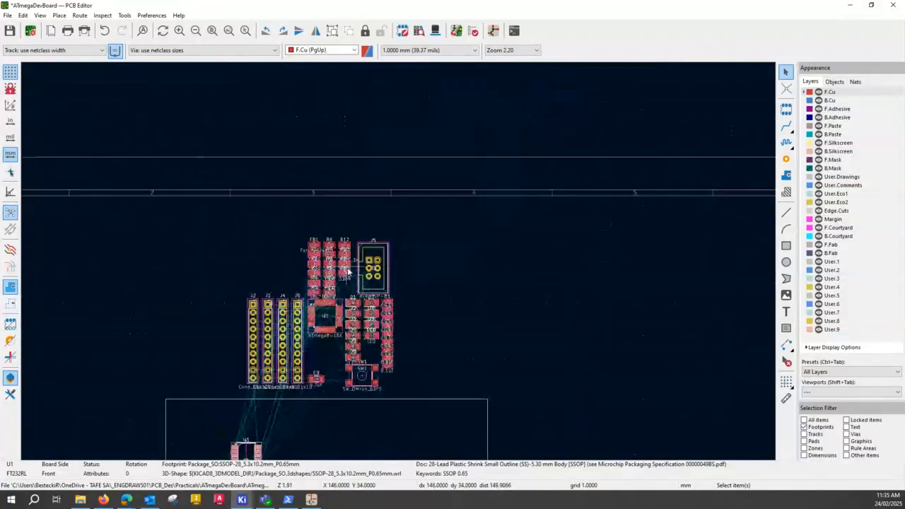
scroll(399, 264, "up", 3)
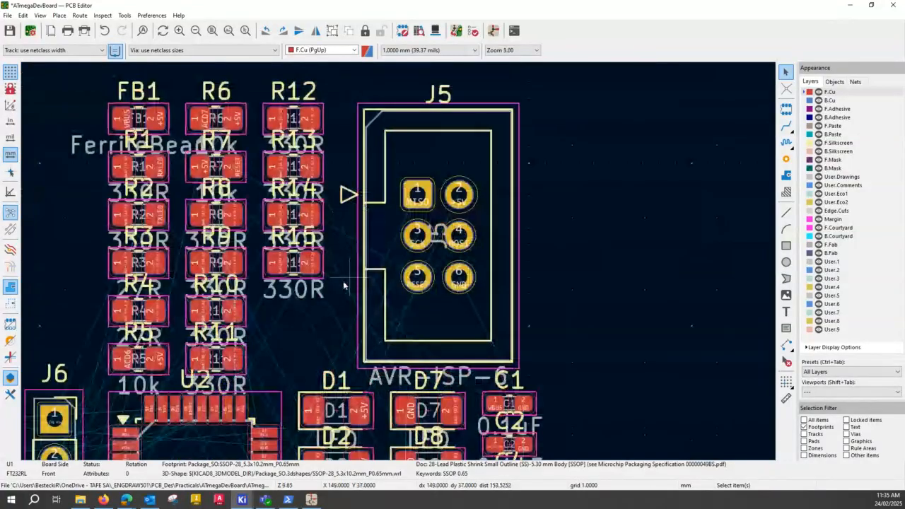
scroll(343, 280, "down", 1)
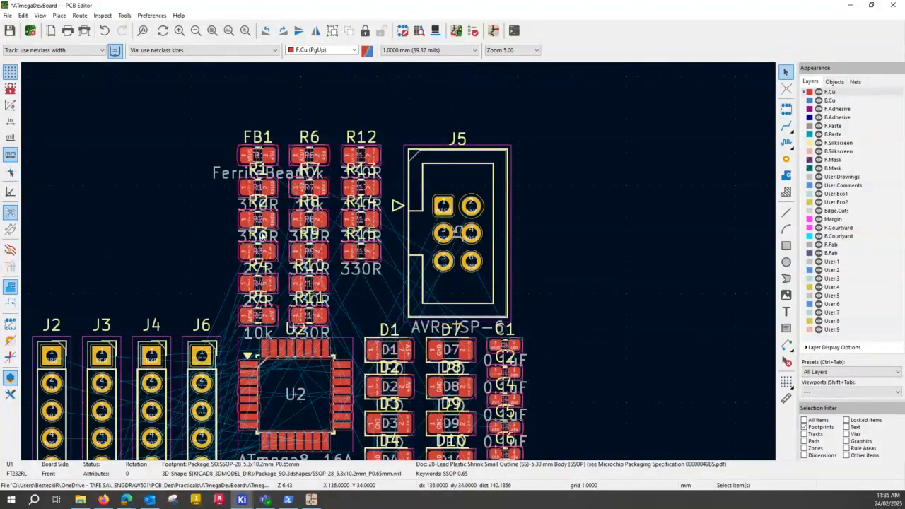
left_click(280, 253)
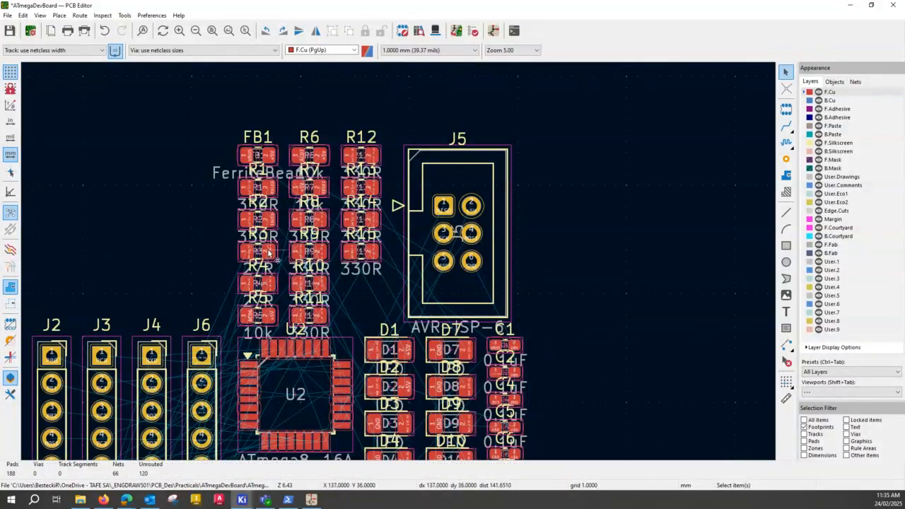
left_click_drag(268, 253, 127, 218)
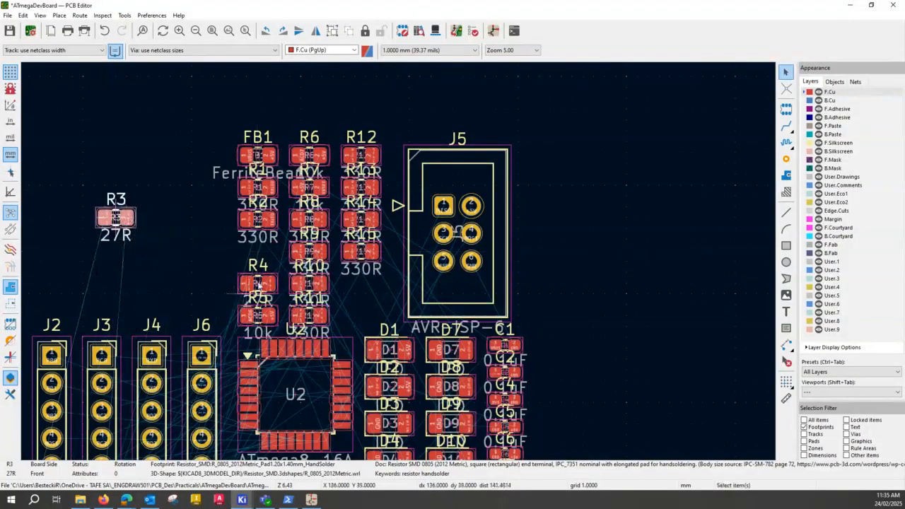
left_click(266, 284)
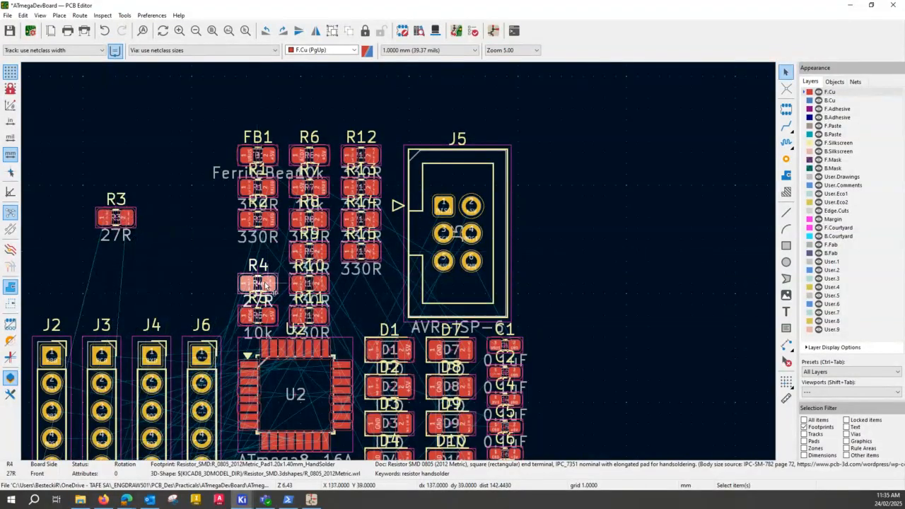
left_click_drag(265, 284, 124, 263)
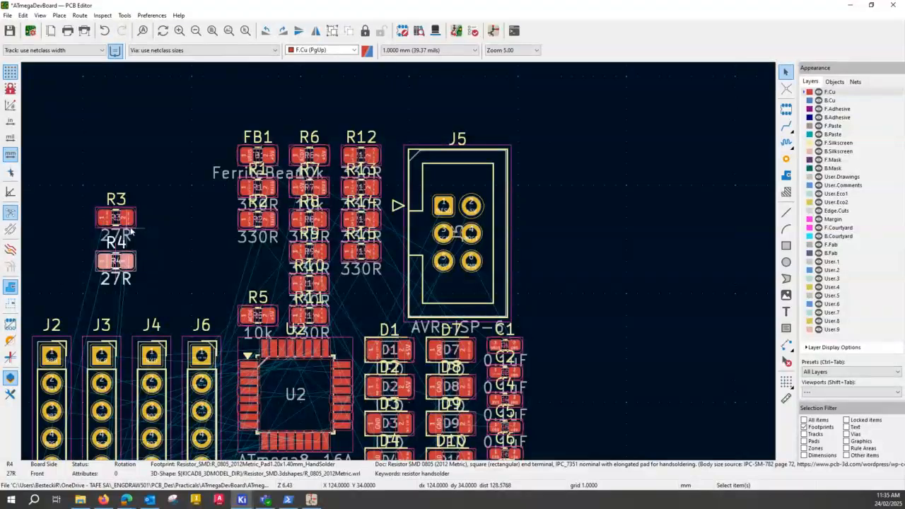
Select resistors R3 and R4 together and move them into the board outline, beside J1's pins and below U1.
left_click(126, 215, "shift")
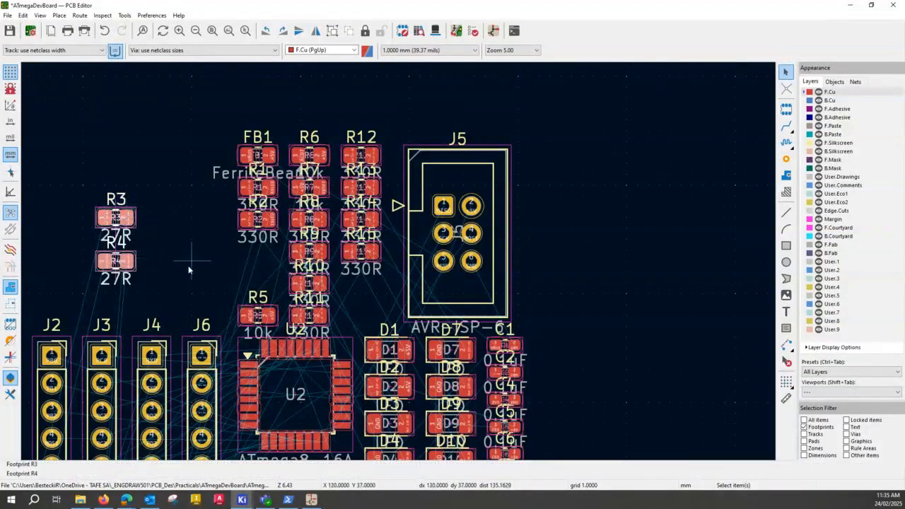
scroll(184, 261, "down", 3)
scroll(397, 261, "down", 2)
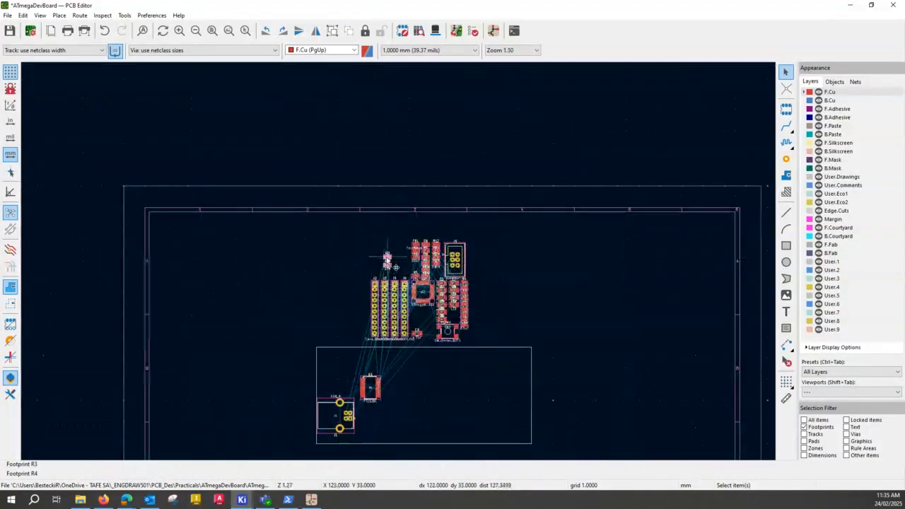
left_click_drag(386, 260, 365, 412)
scroll(424, 397, "up", 5)
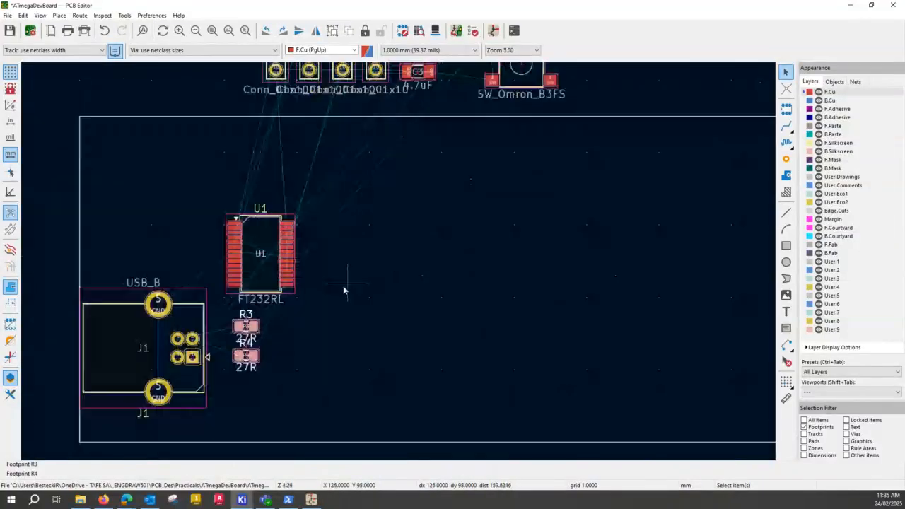
Move the FT232RL chip U1 straight up to widen the gap above resistors R3 and R4.
key("Escape")
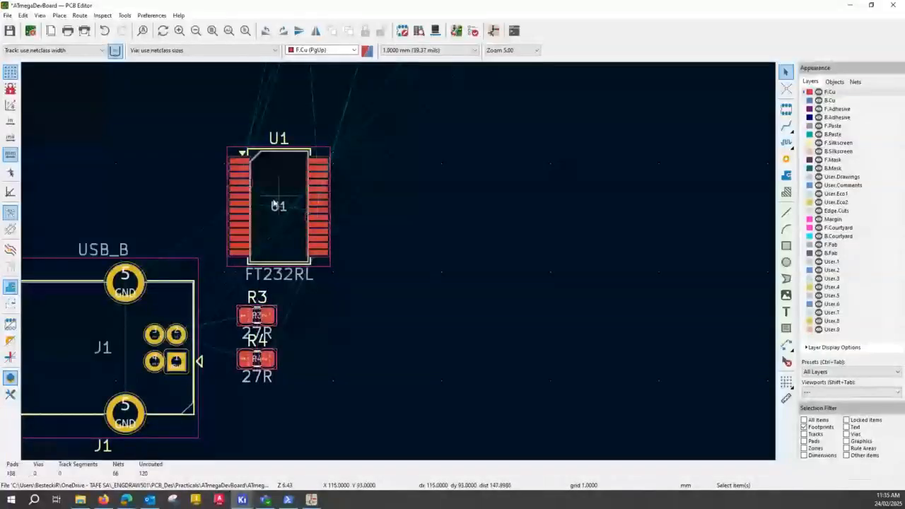
left_click(275, 203)
left_click_drag(275, 204, 275, 171)
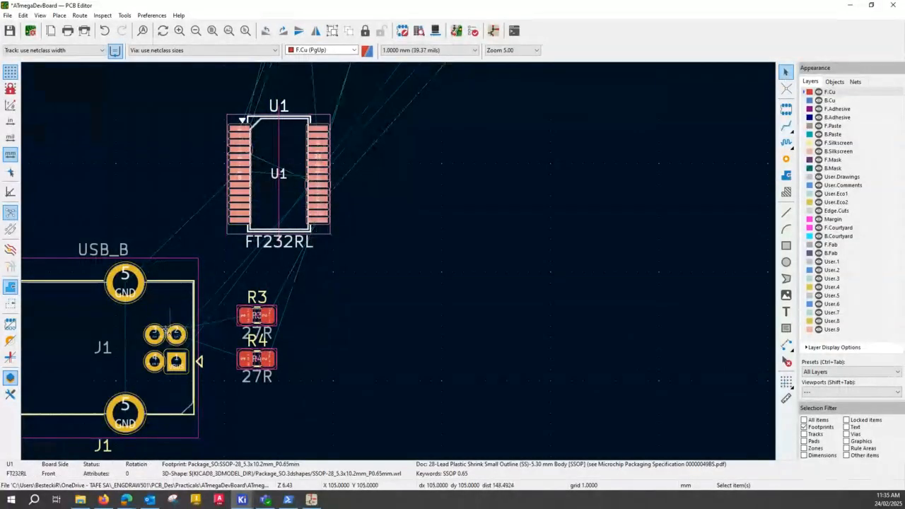
Check U1's USB data pads 15 and 16, and rotate the chip 180 degrees in place.
key("ctrl")
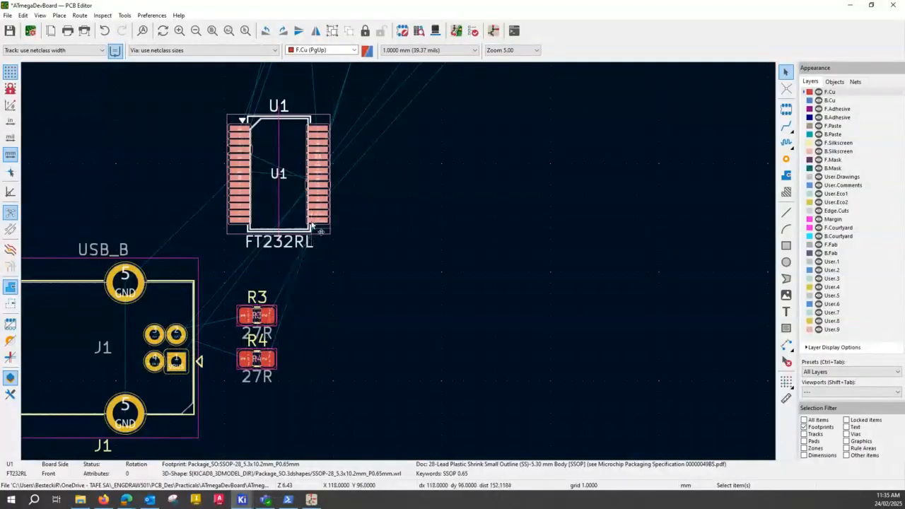
scroll(326, 203, "down", 1)
scroll(400, 267, "up", 5)
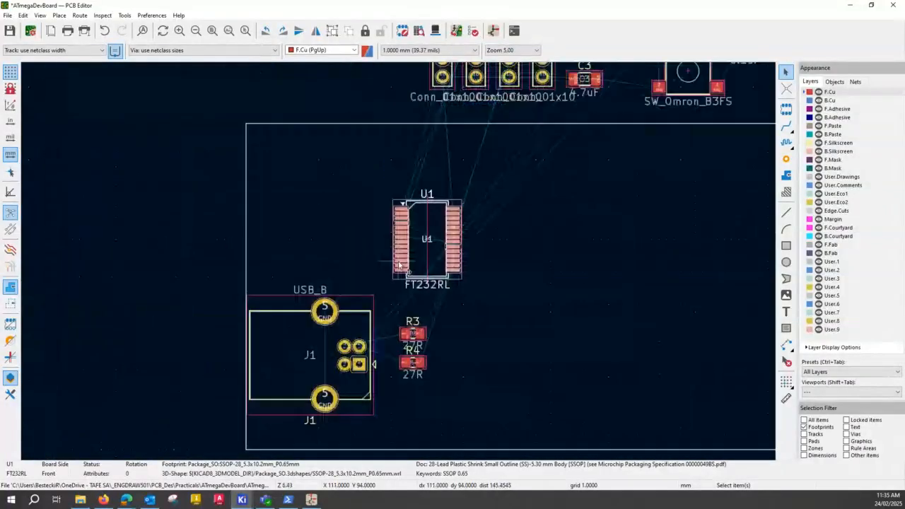
key("ctrl")
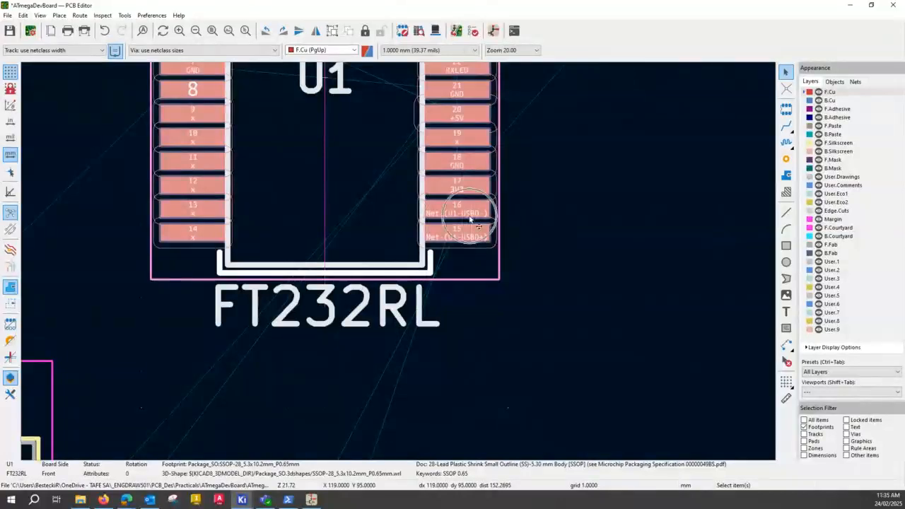
scroll(469, 218, "down", 5)
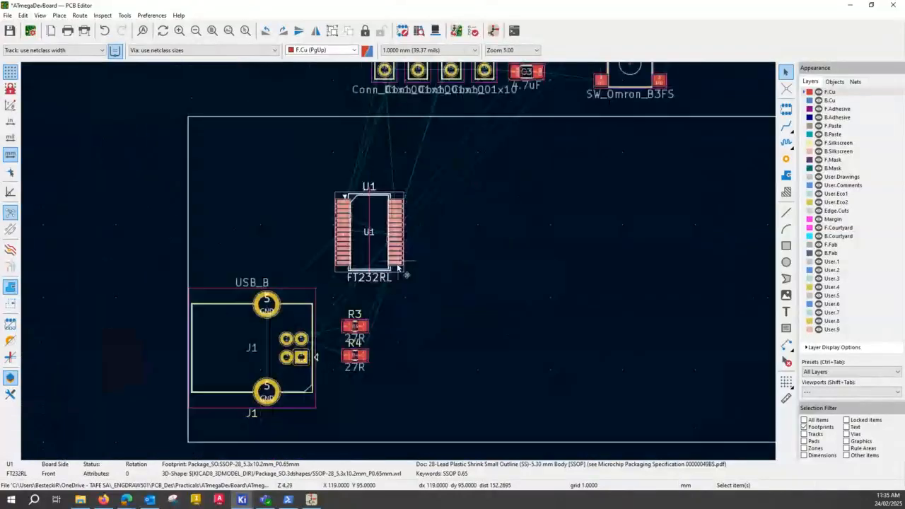
scroll(433, 263, "up", 1)
middle_click_drag(392, 226, 332, 211)
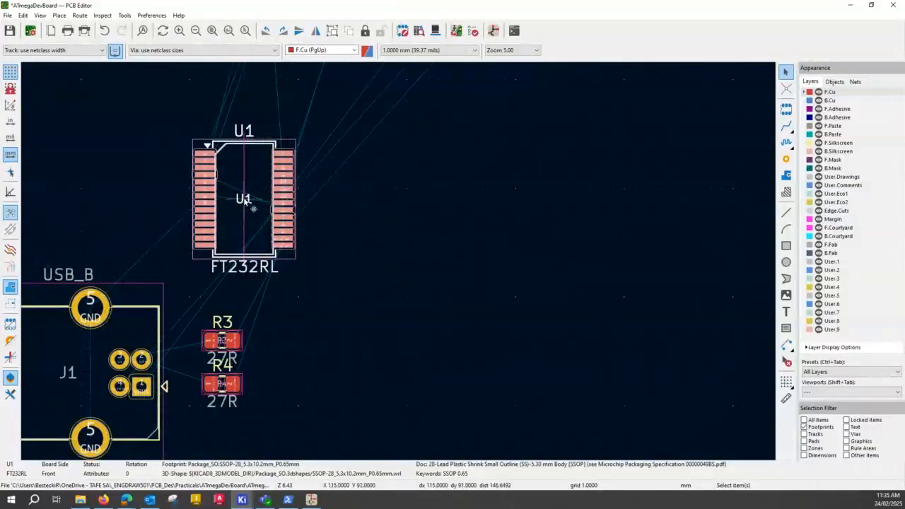
key("r")
key("r")
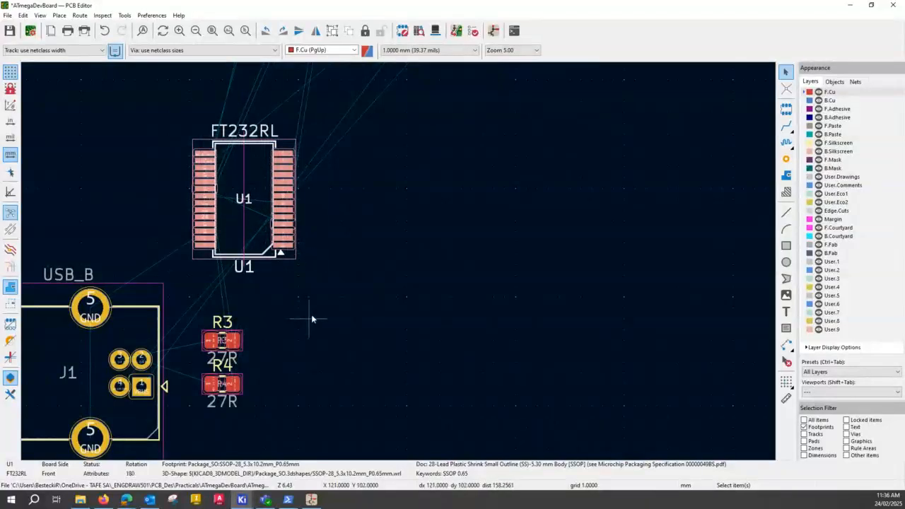
Move resistors R3 and R4 up and closer to J1, keeping them stacked one above the other below U1.
left_click(221, 342)
key("m")
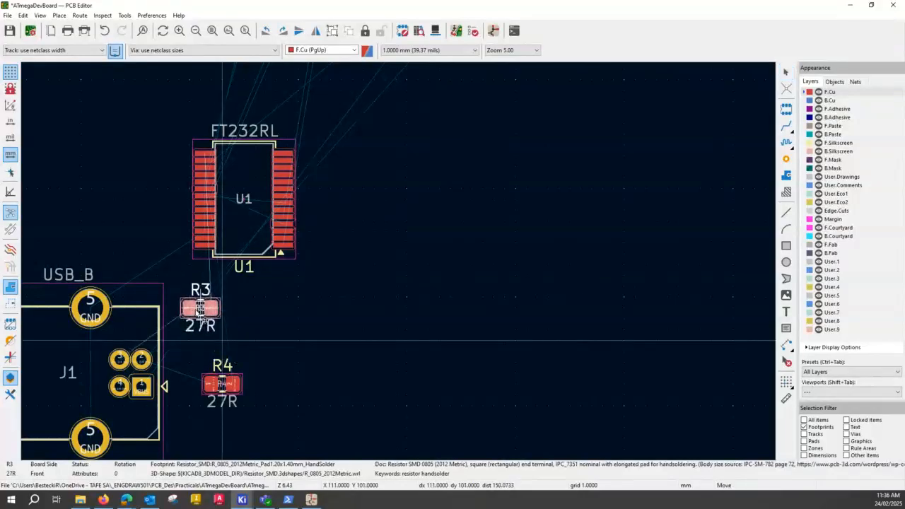
left_click(200, 311)
left_click(222, 383)
key("m")
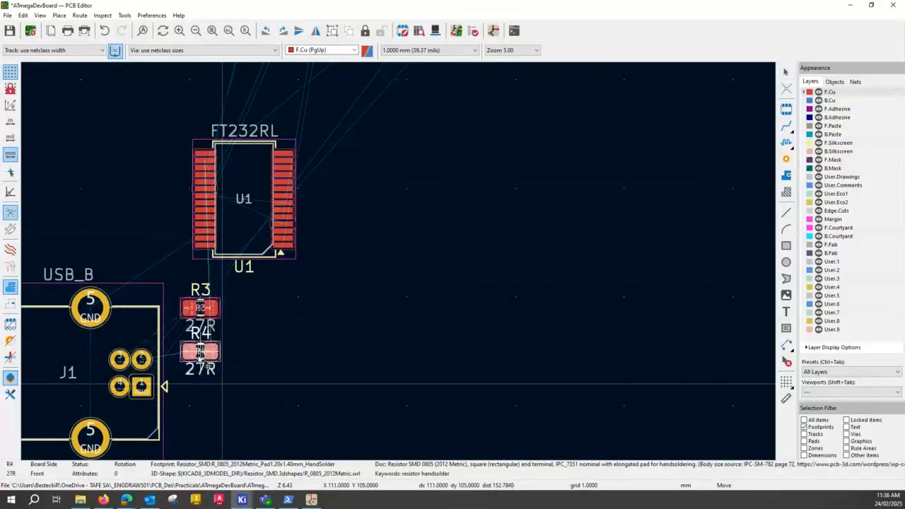
left_click(200, 358)
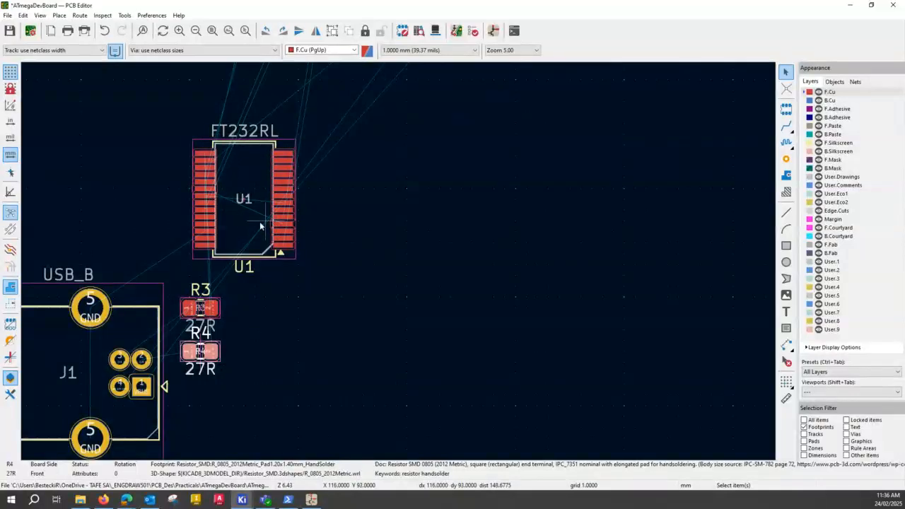
Move the ATmega8 chip U2 into the board outline, right of U1, and connector J2 onto the outline's lower edge.
scroll(398, 261, "down", 5)
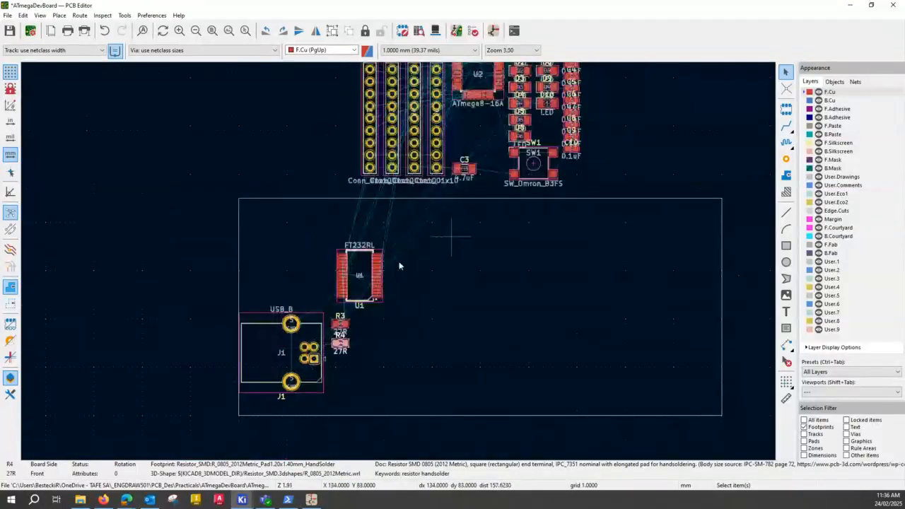
middle_click_drag(587, 197, 426, 207)
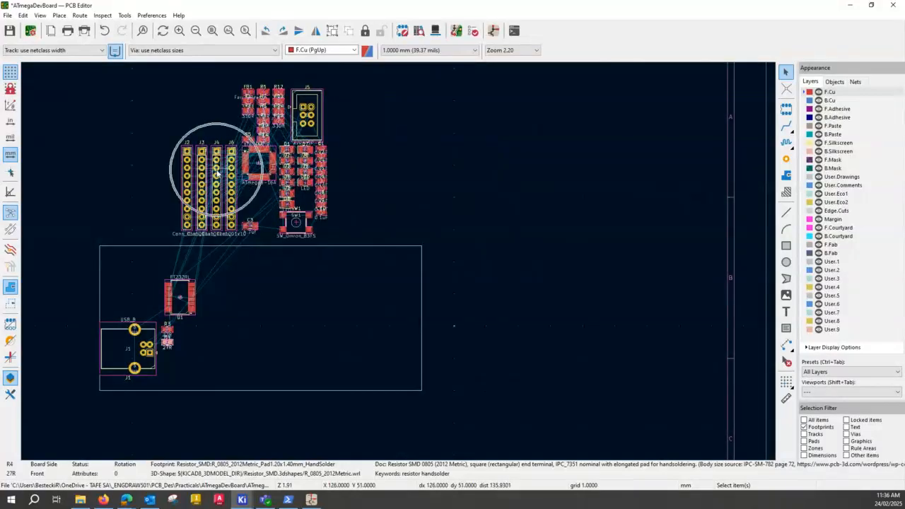
left_click_drag(259, 168, 280, 317)
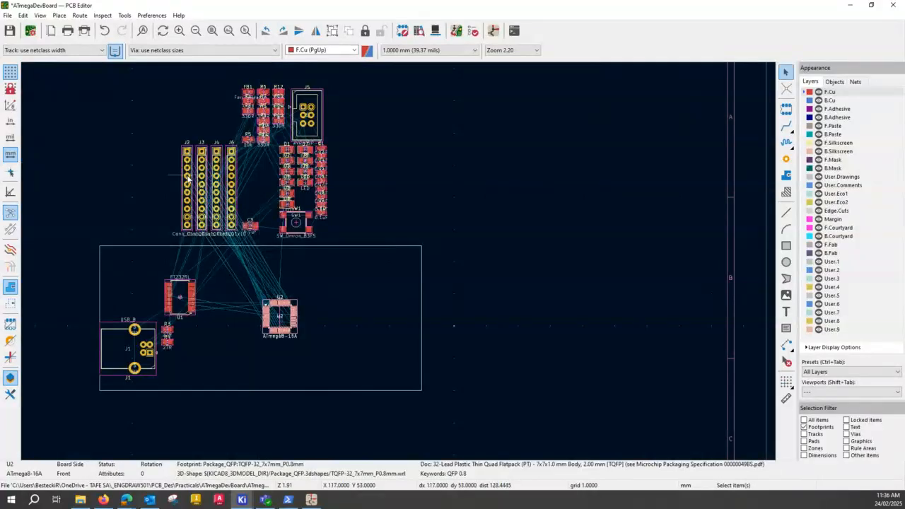
left_click_drag(187, 180, 230, 399)
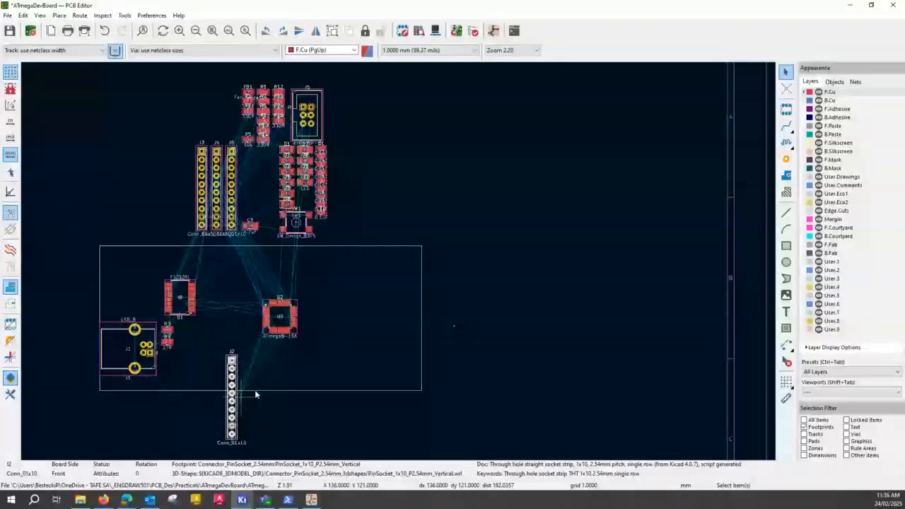
Examine U2's RXD and TXD pads and the connection lines from U2 to U1 and J2.
scroll(294, 320, "up", 2)
scroll(399, 266, "up", 3)
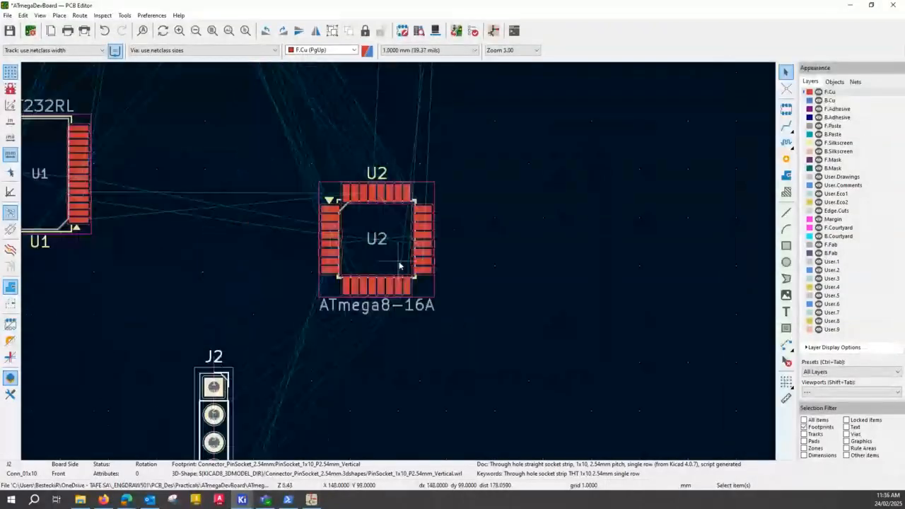
scroll(399, 266, "up", 4)
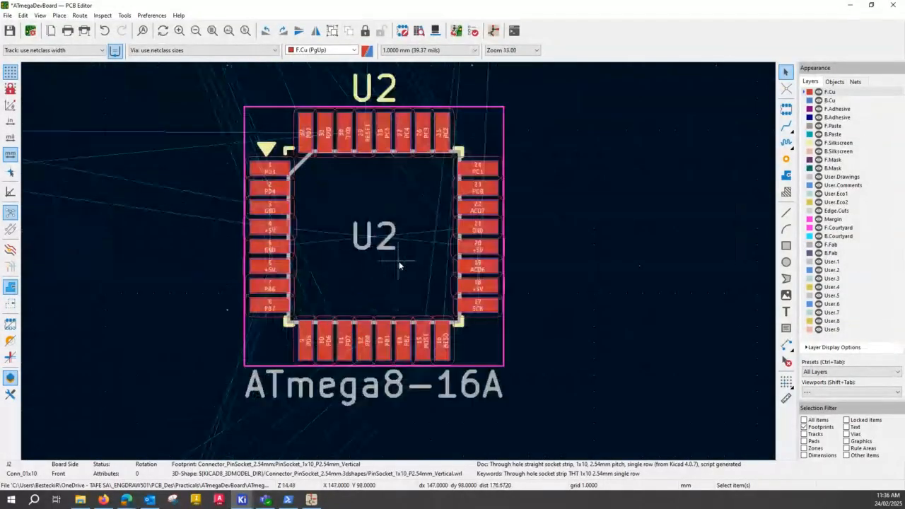
left_click(346, 136)
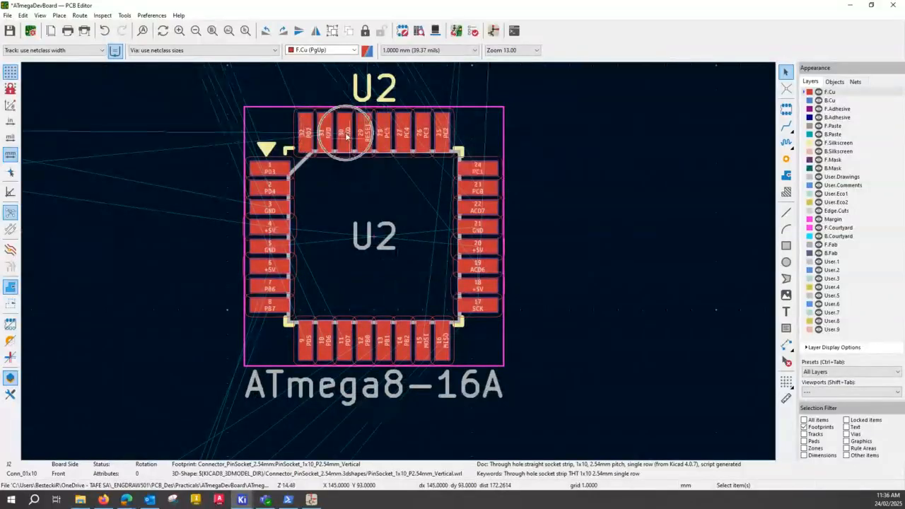
left_click(333, 135)
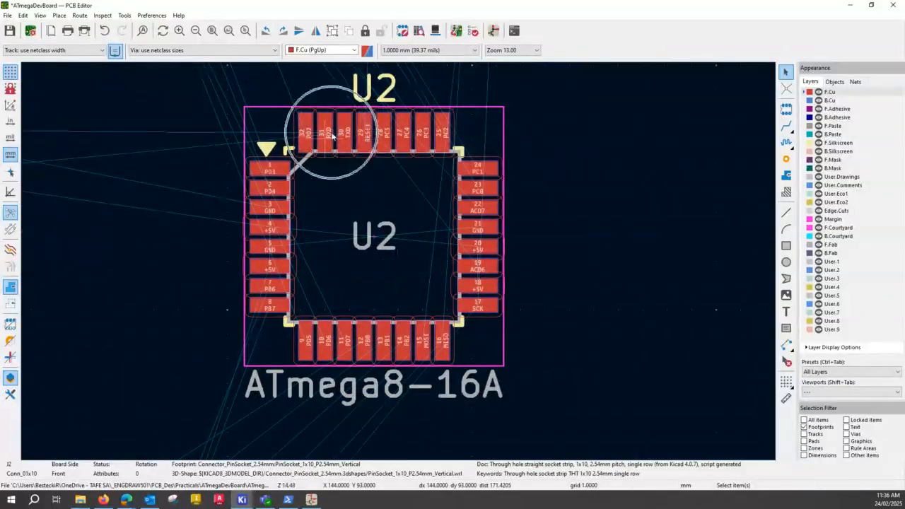
scroll(399, 262, "down", 3)
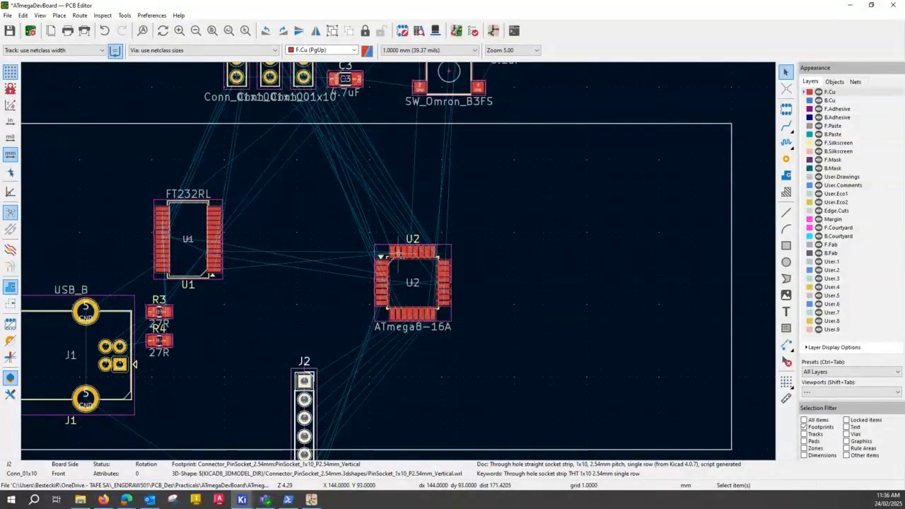
scroll(399, 266, "down", 3)
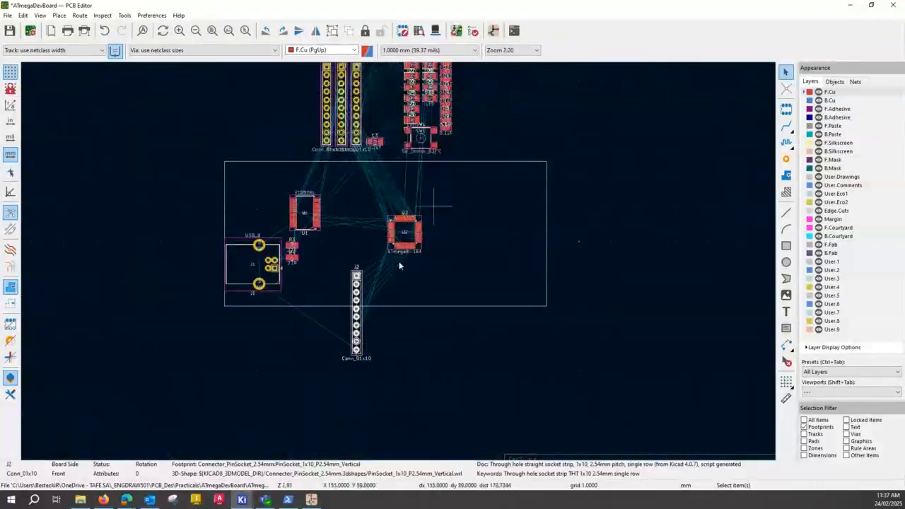
scroll(399, 266, "up", 4)
scroll(410, 289, "down", 3)
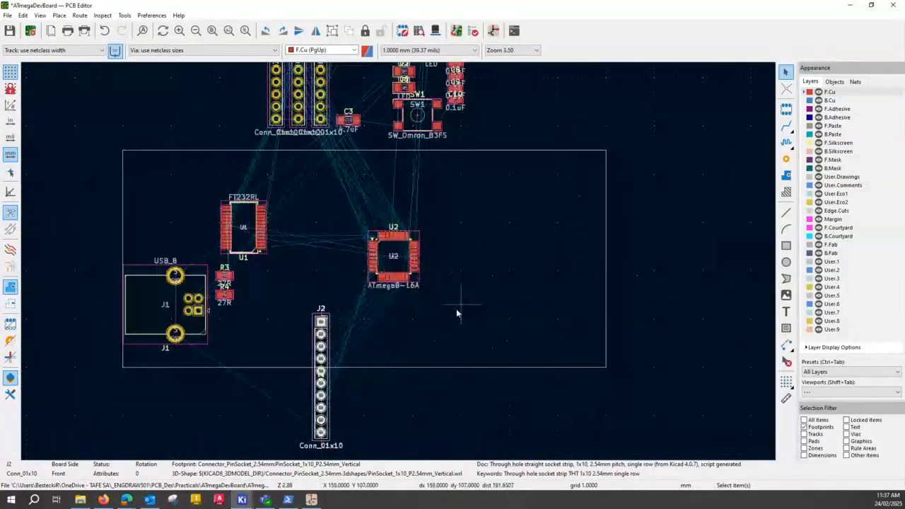
Rotate connector J2 by 90 degrees and place it horizontally below U2, inside the board's lower edge.
middle_click_drag(456, 309, 356, 235)
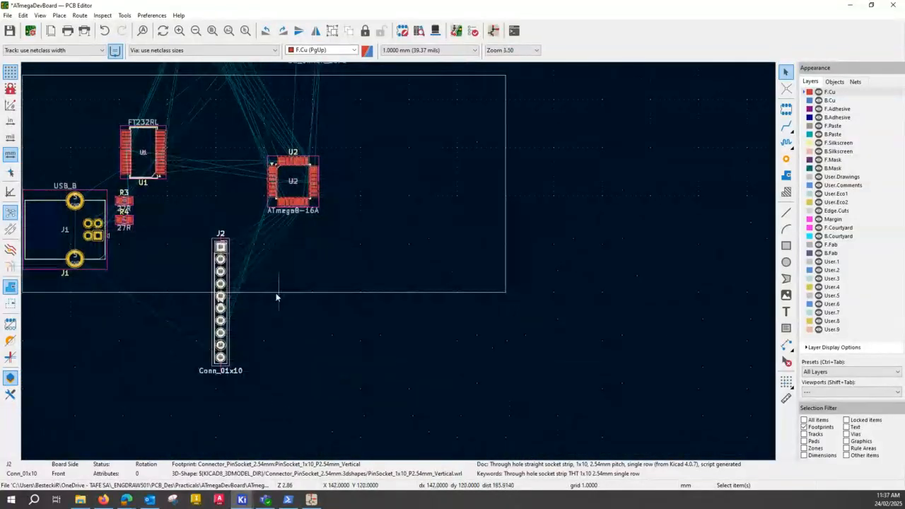
key("m")
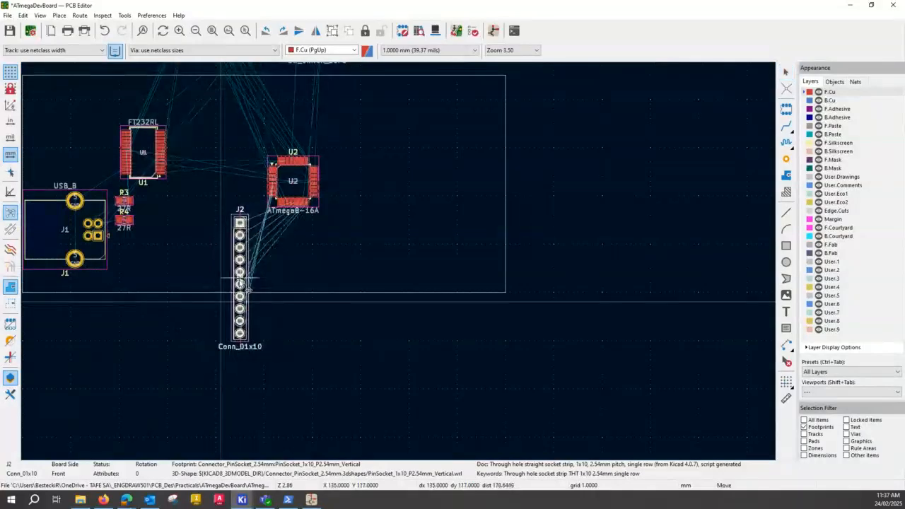
left_click(240, 284)
key("m")
key("r")
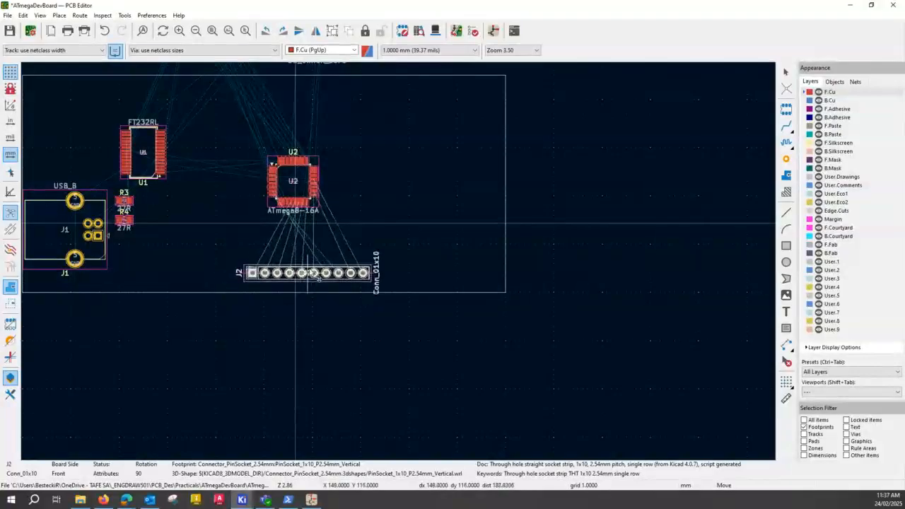
left_click(312, 264)
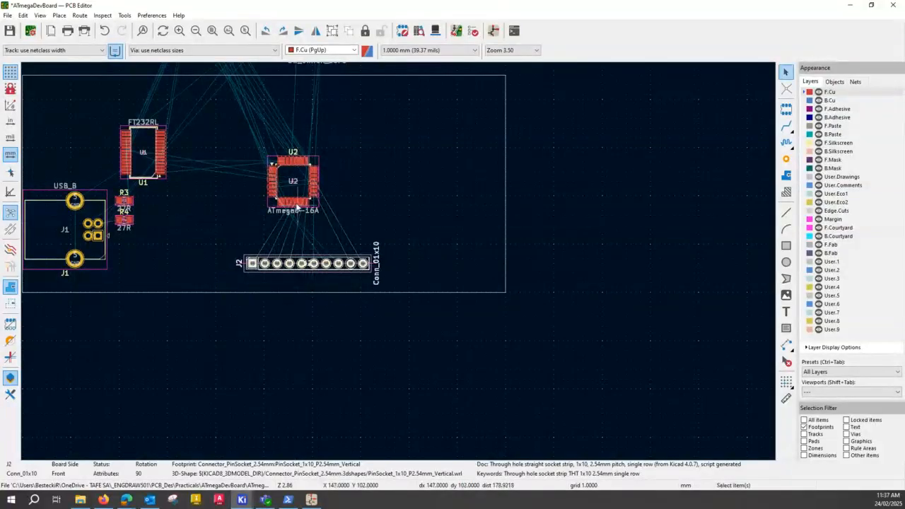
Move connector J3 into the board outline, rotate it 90 degrees and place it horizontally above U2.
key("ctrl")
scroll(400, 264, "up", 3)
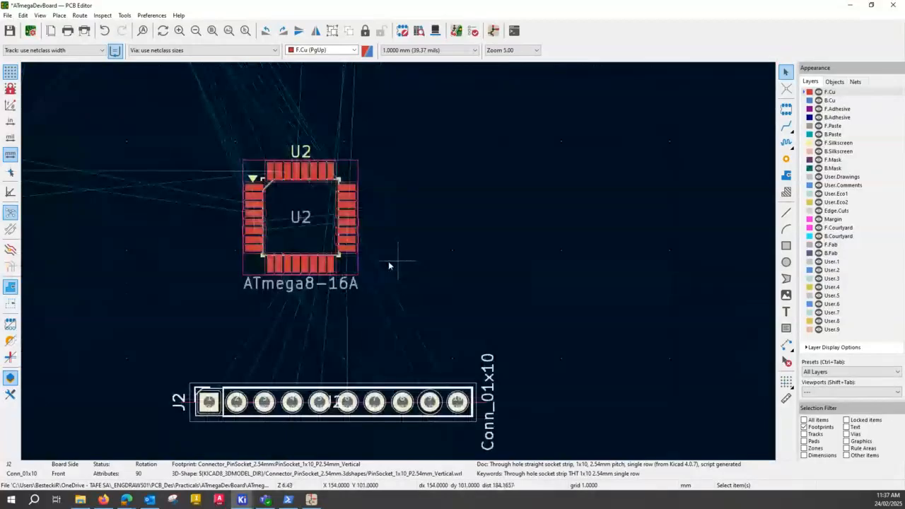
scroll(382, 256, "up", 2)
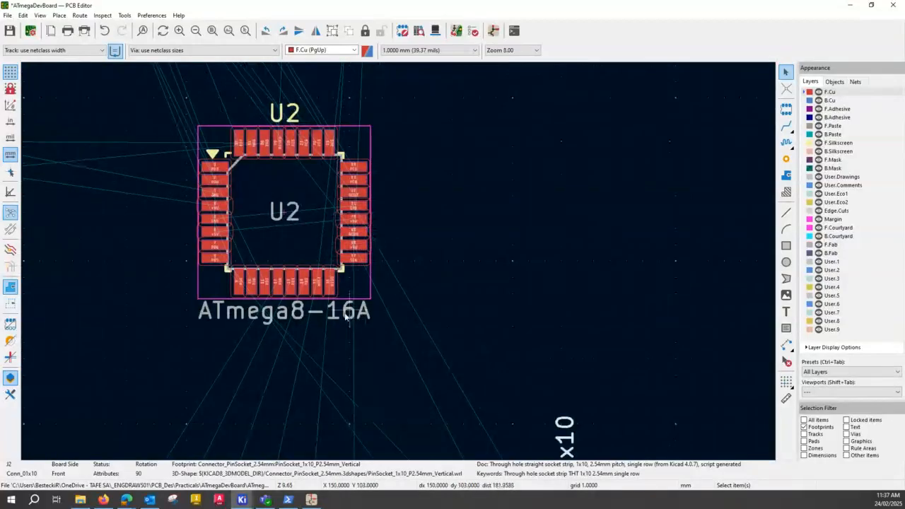
scroll(448, 277, "down", 2)
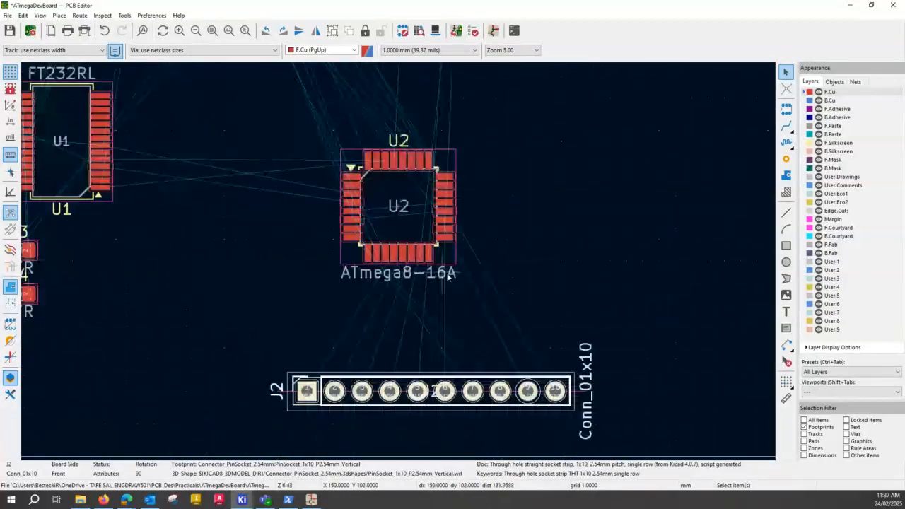
scroll(399, 261, "down", 2)
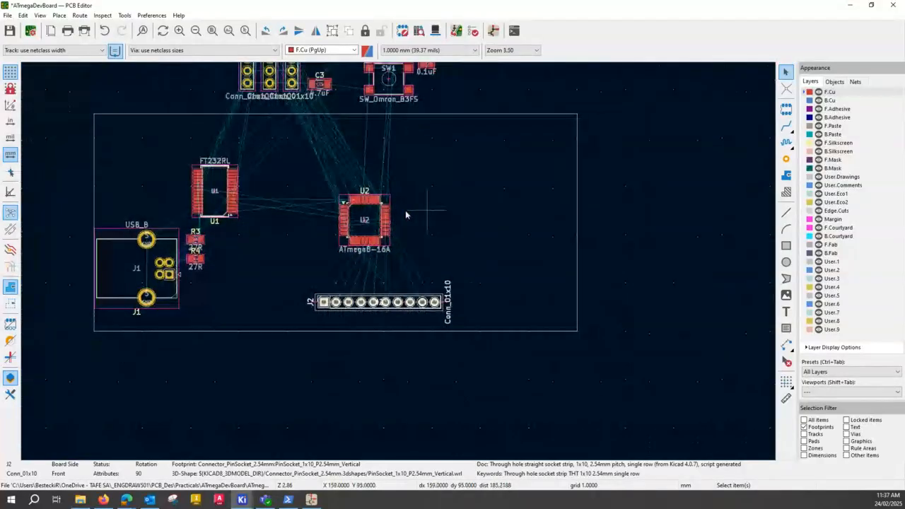
middle_click_drag(405, 210, 350, 293)
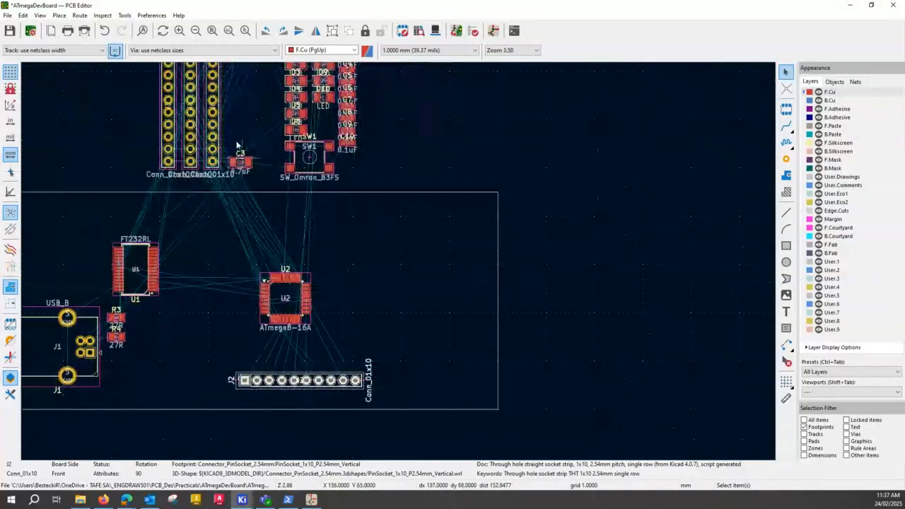
left_click_drag(172, 111, 374, 263)
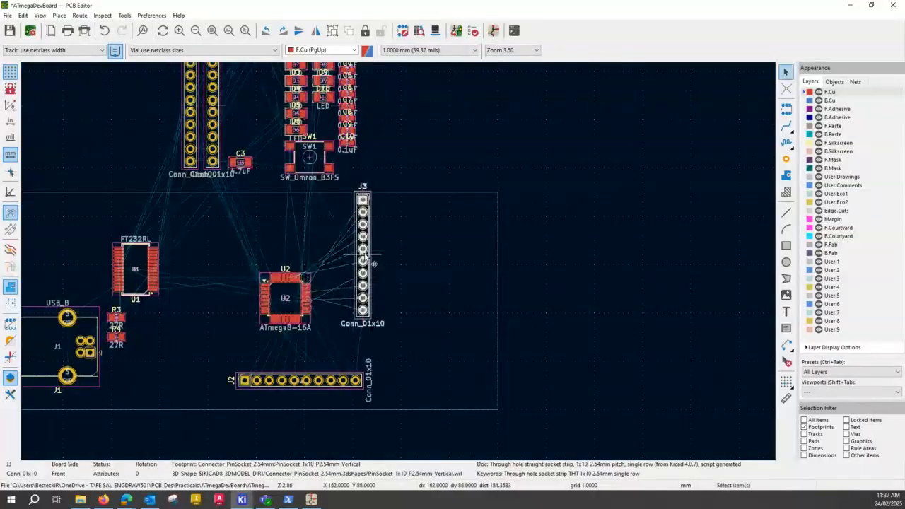
key("r")
left_click_drag(439, 205, 298, 227)
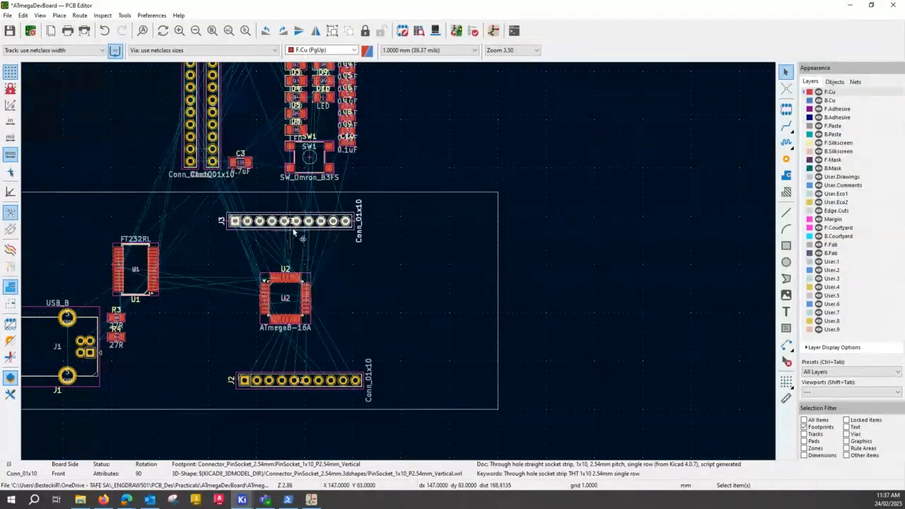
Rotate connector J3 a further 180 degrees and shift it back into position above U2.
key("r")
key("r")
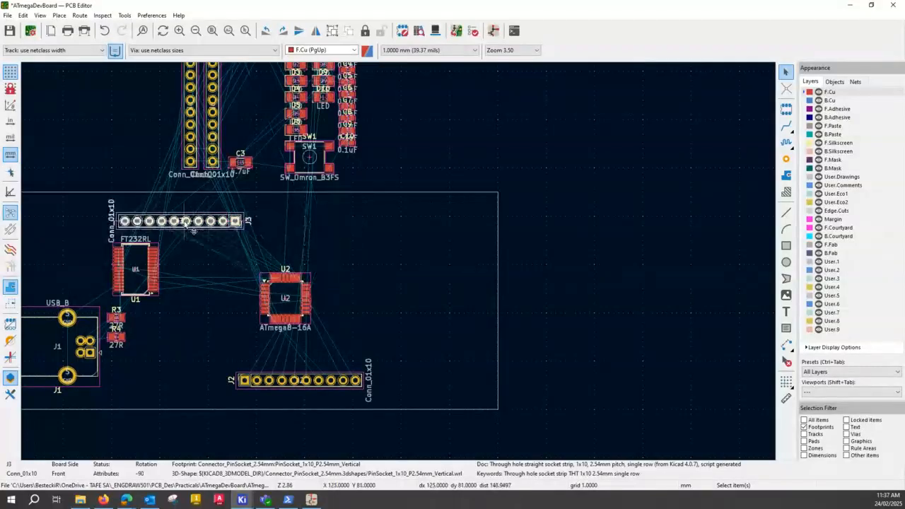
left_click_drag(184, 225, 290, 225)
left_click(289, 225)
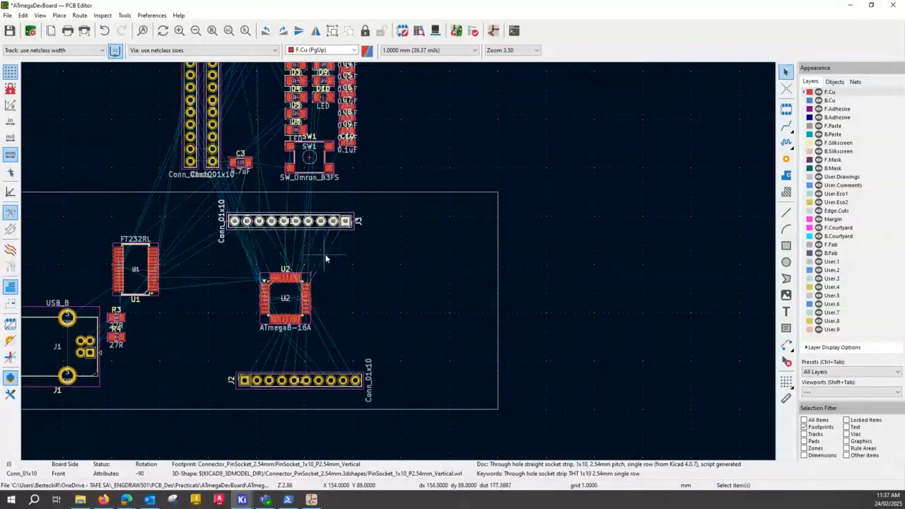
Examine connector J3's pad numbers and net names and the connection lines running from J3 to U2.
scroll(399, 260, "down", 4)
scroll(399, 254, "up", 7)
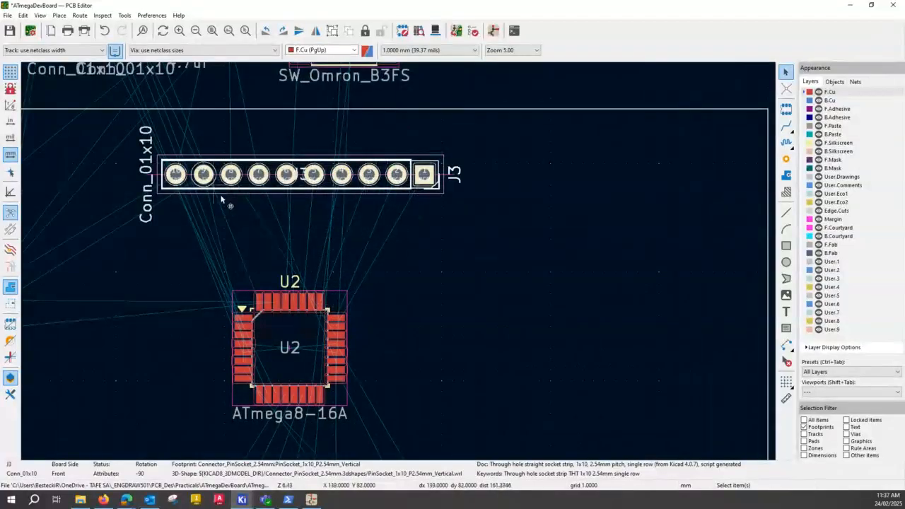
mouse_move(306, 171)
left_mouse_down()
mouse_move(334, 157)
mouse_move(361, 212)
mouse_move(295, 157)
mouse_move(316, 203)
mouse_move(304, 185)
left_mouse_up()
scroll(204, 205, "down", 1)
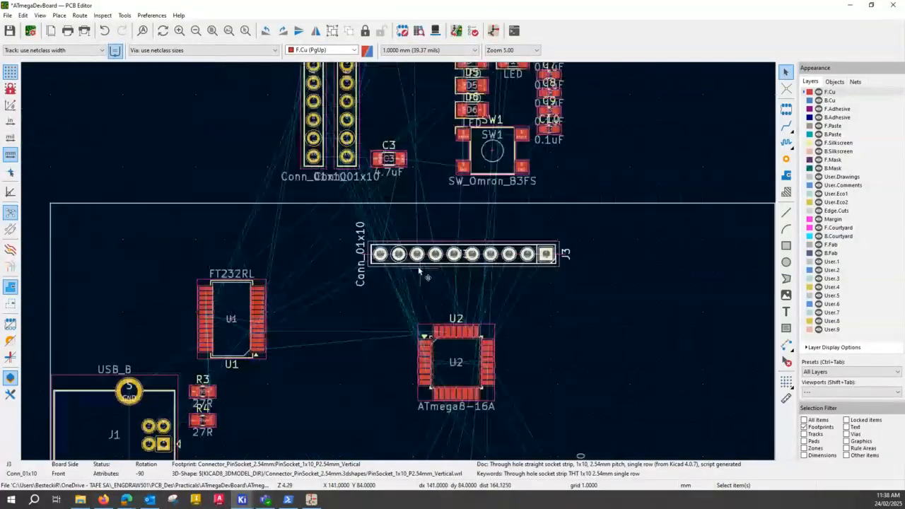
scroll(404, 261, "up", 5)
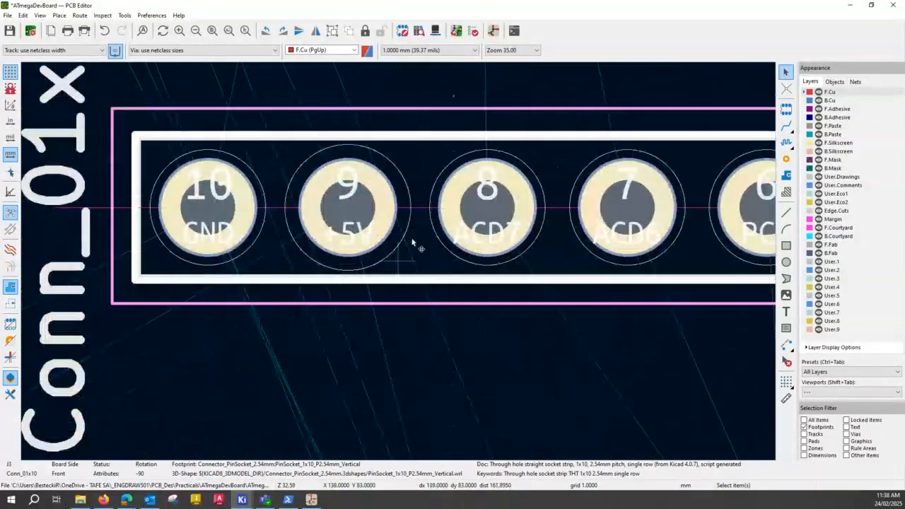
scroll(370, 237, "down", 5)
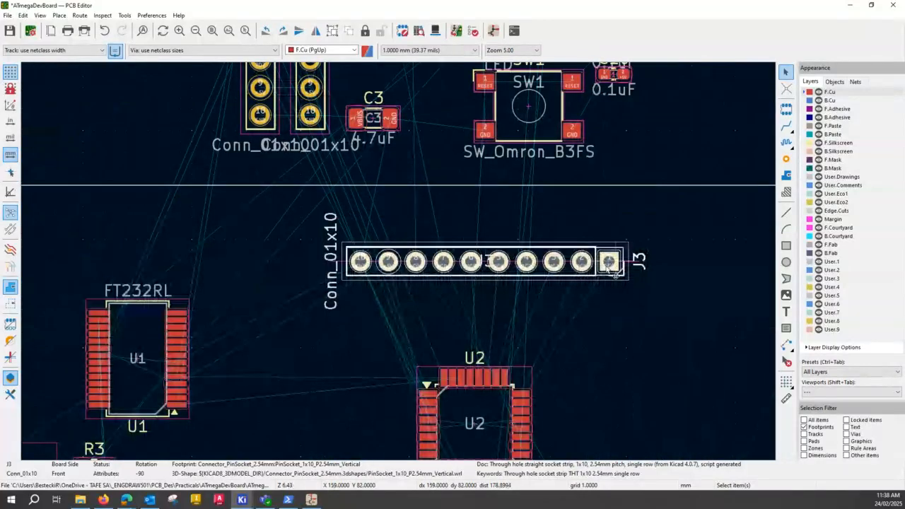
left_click(387, 265)
scroll(388, 265, "up", 3)
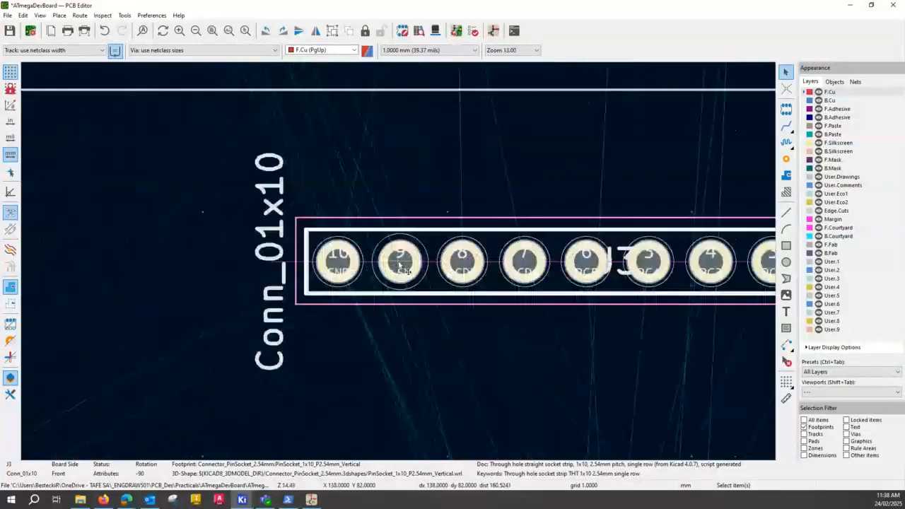
left_click(344, 262)
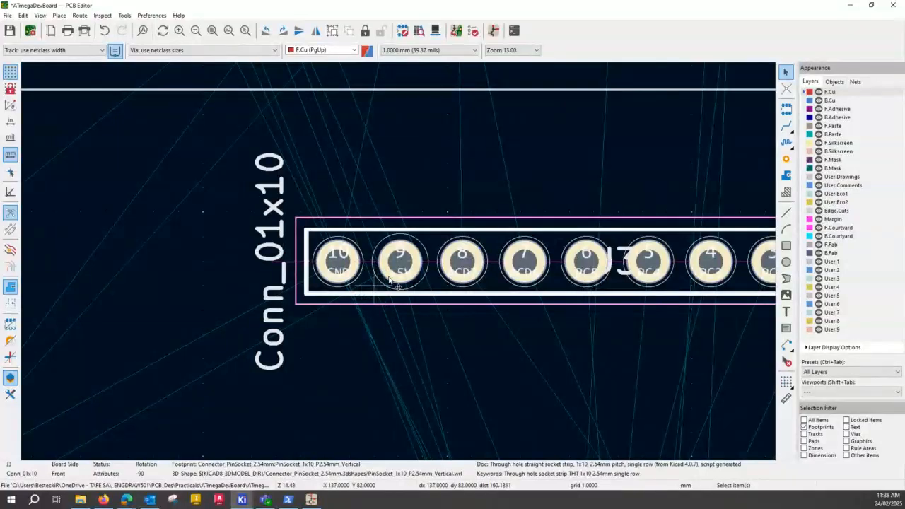
scroll(399, 269, "down", 3)
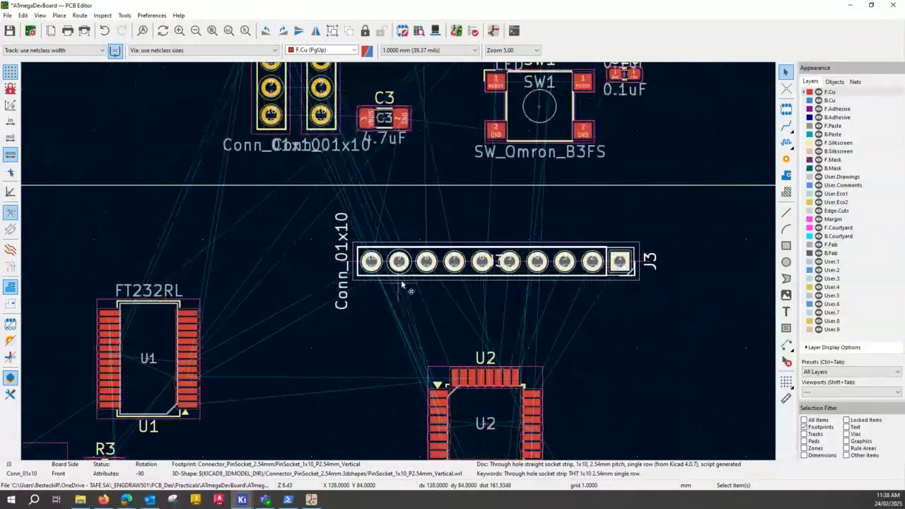
scroll(404, 282, "up", 4)
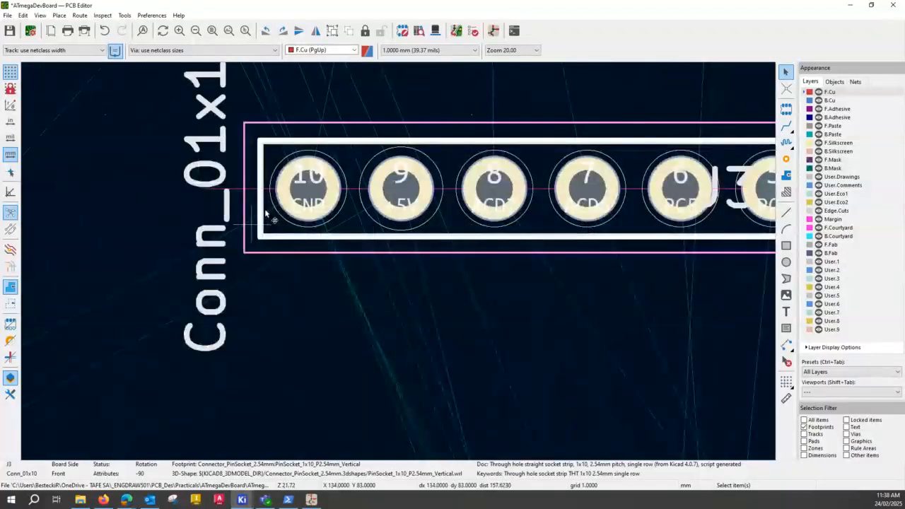
key("ctrl")
scroll(447, 246, "down", 4)
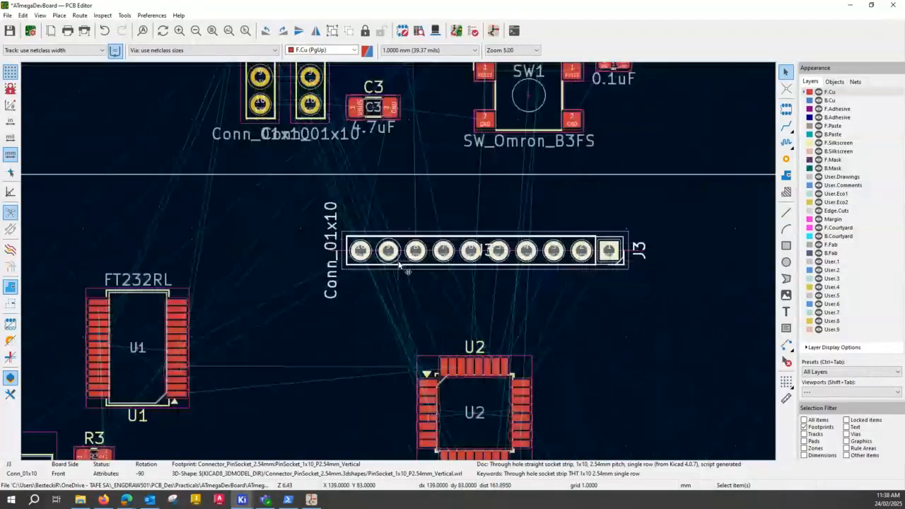
middle_click_drag(517, 293, 472, 247)
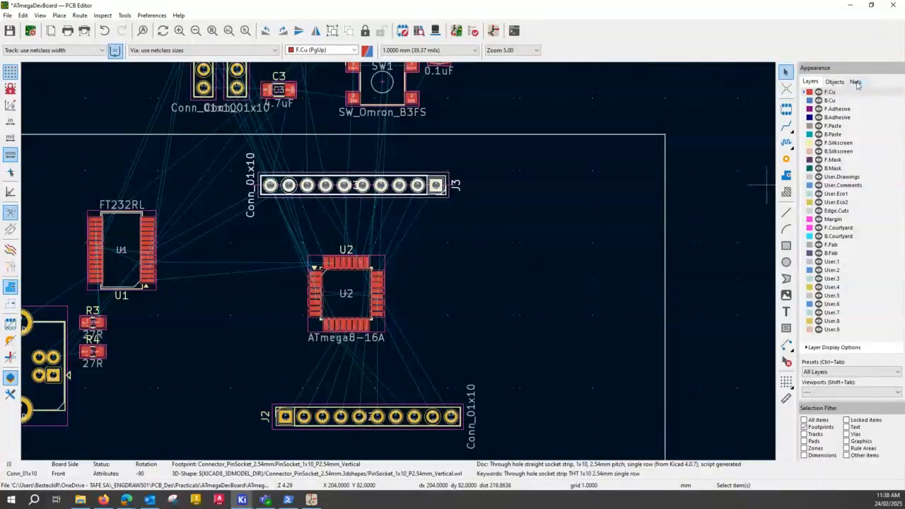
Hide the ratsnest lines of the +5V and GND nets.
key("ctrl")
key("ctrl")
key("ctrl")
key("ctrl")
key("ctrl")
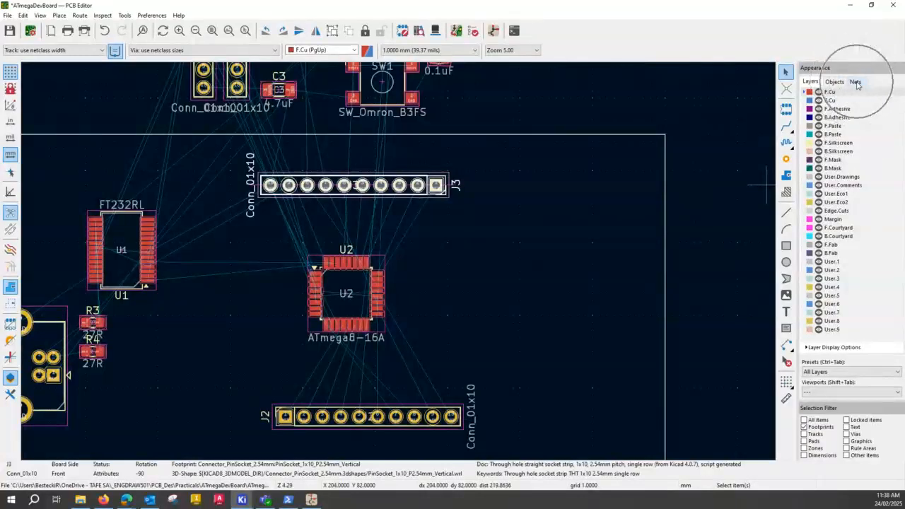
left_click(855, 82)
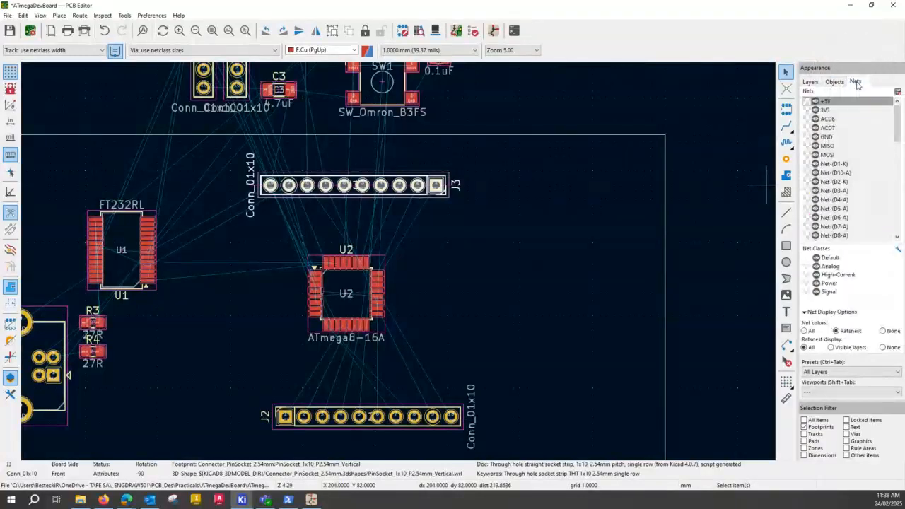
left_click(814, 101)
key("ctrl")
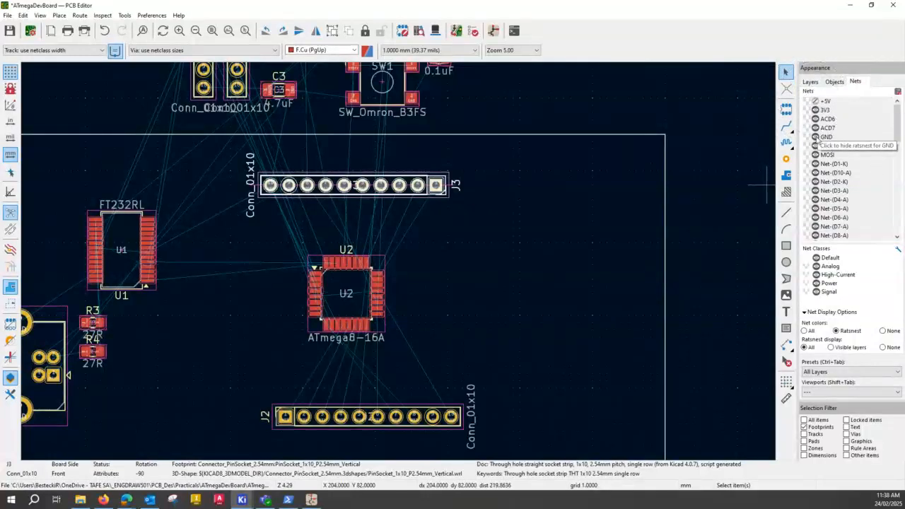
left_click(815, 137)
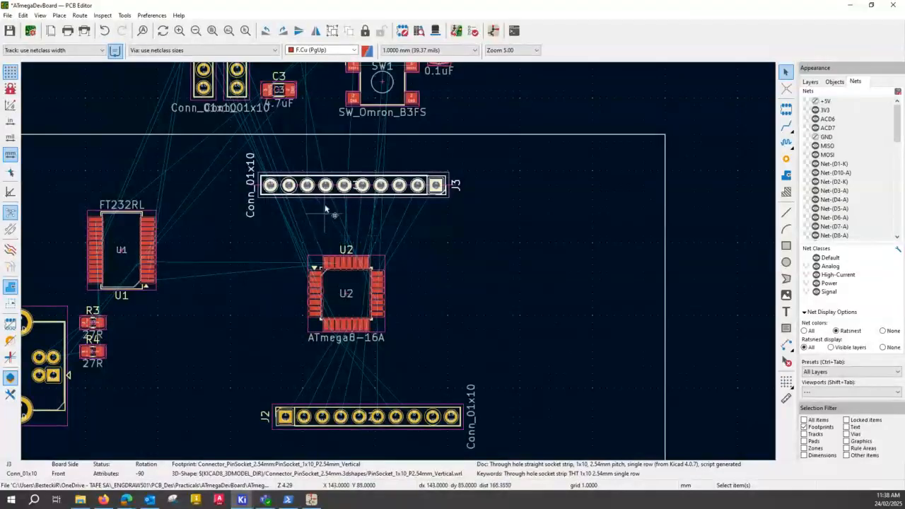
Move connector J4 into the board outline and place it vertically between U1 and U2.
scroll(363, 222, "down", 2)
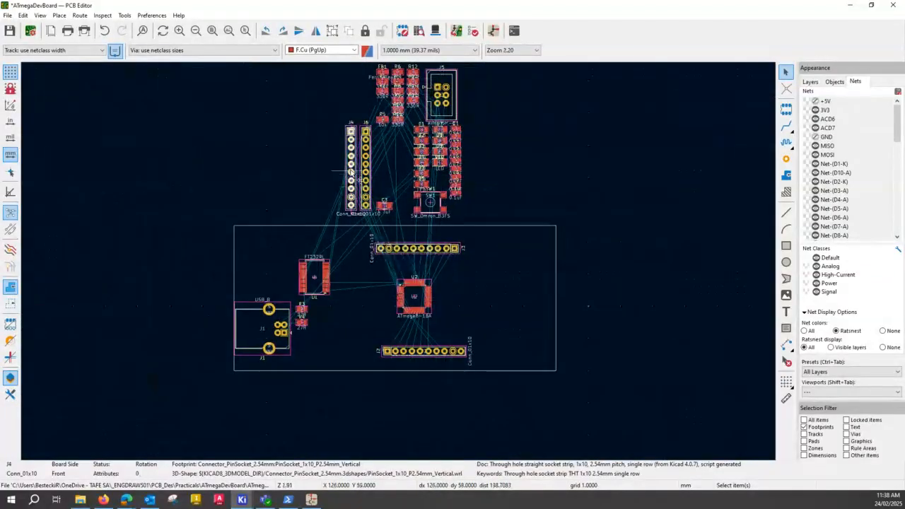
left_click_drag(357, 186, 356, 303)
left_click(356, 303)
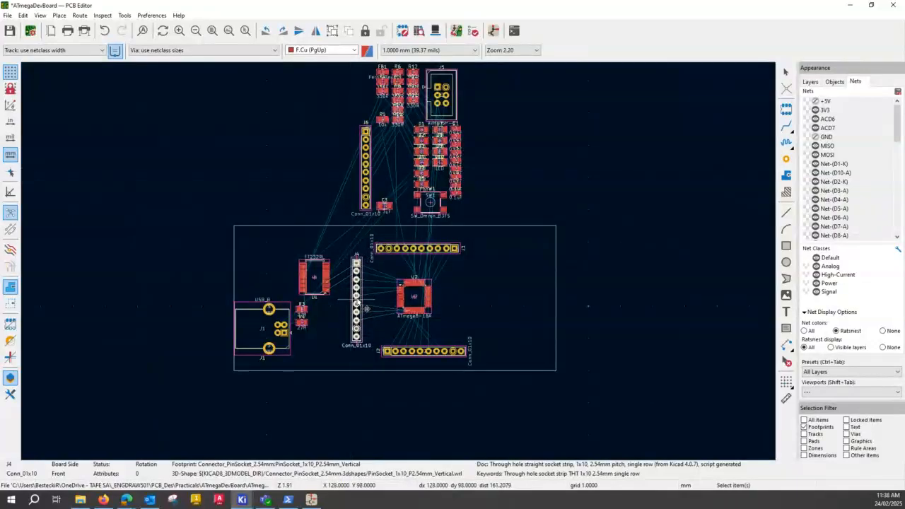
Move connector J6 into the board outline and place it vertically near the board's right edge, beyond U2.
left_click(367, 175)
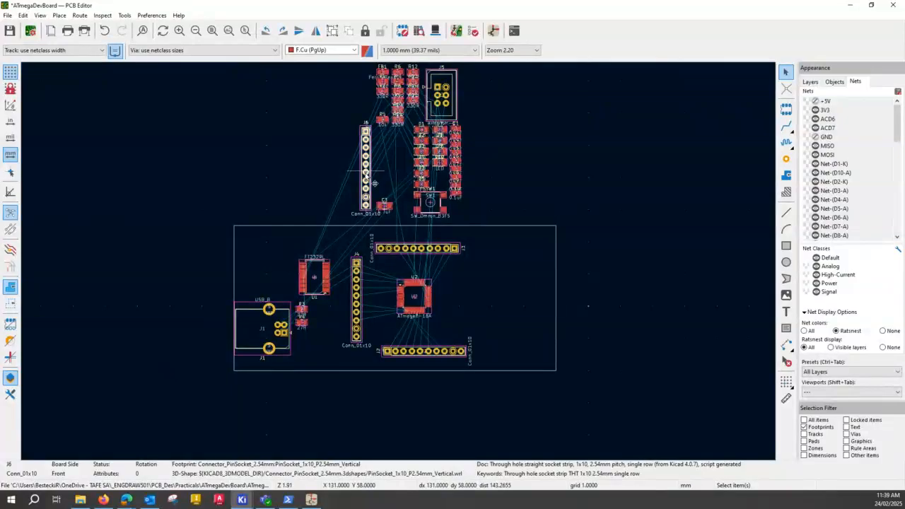
key("m")
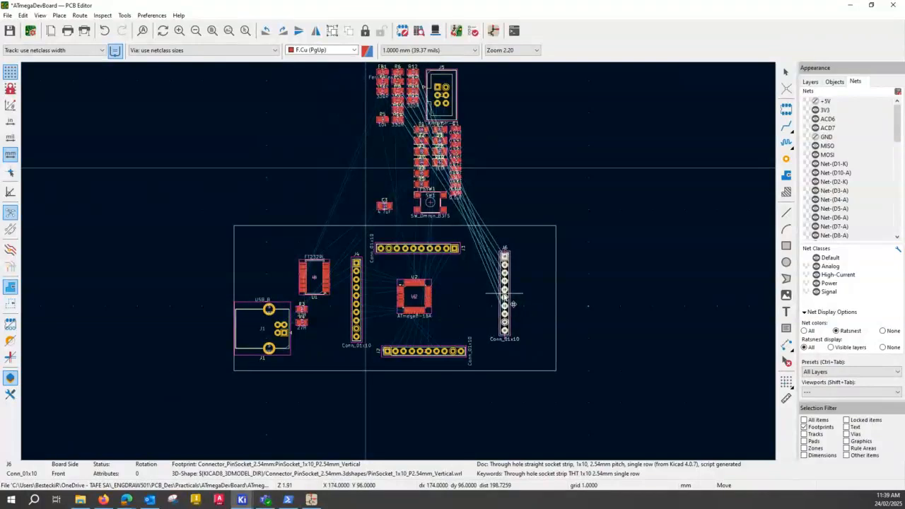
left_click(513, 304)
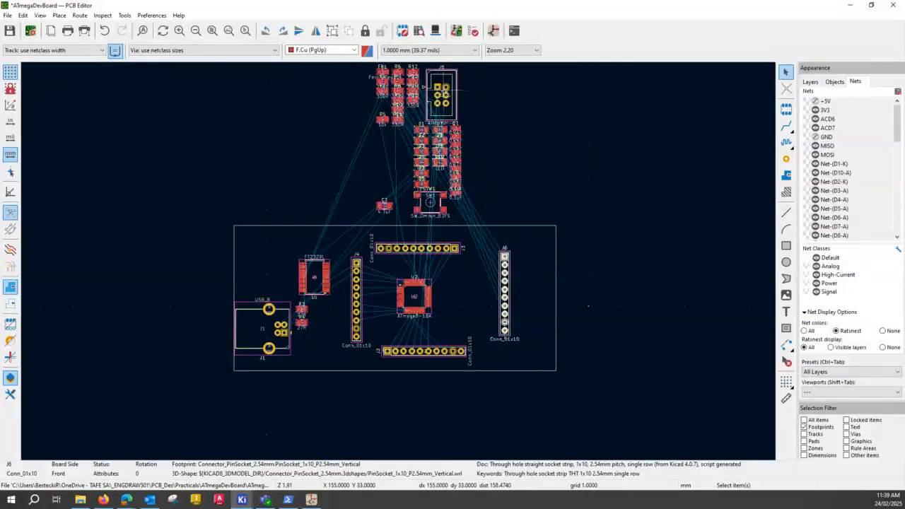
Move the AVR-ISP-6 header J5 into the board outline, placing it between U2 and J6 just above the level of J2.
left_click(443, 94)
key("m")
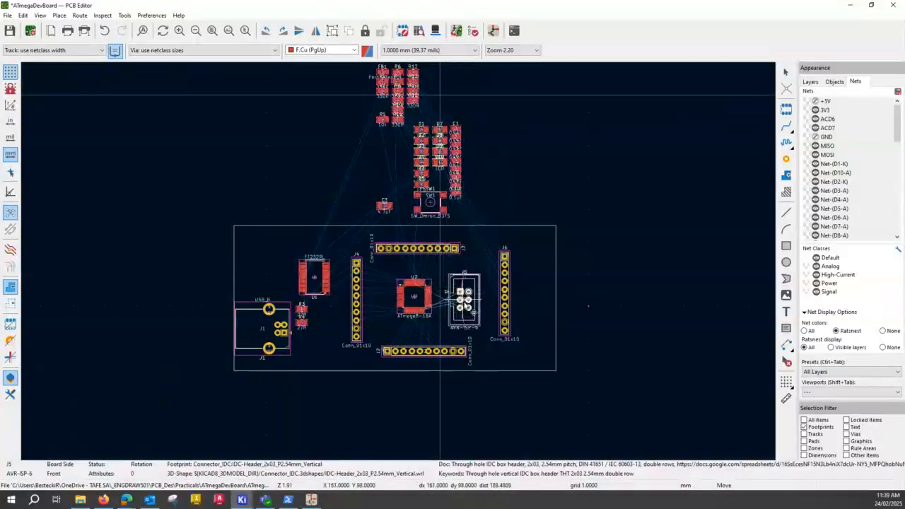
left_click(414, 230)
scroll(400, 266, "up", 2)
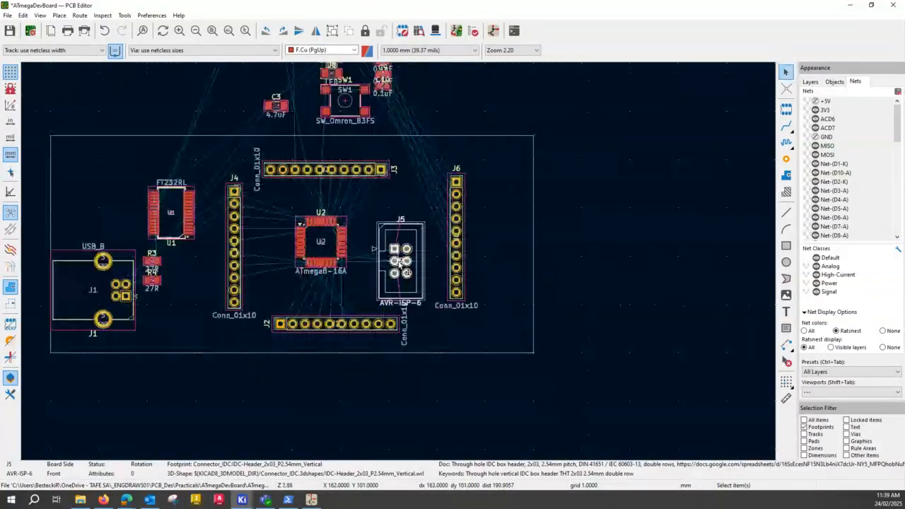
scroll(400, 266, "up", 4)
key("m")
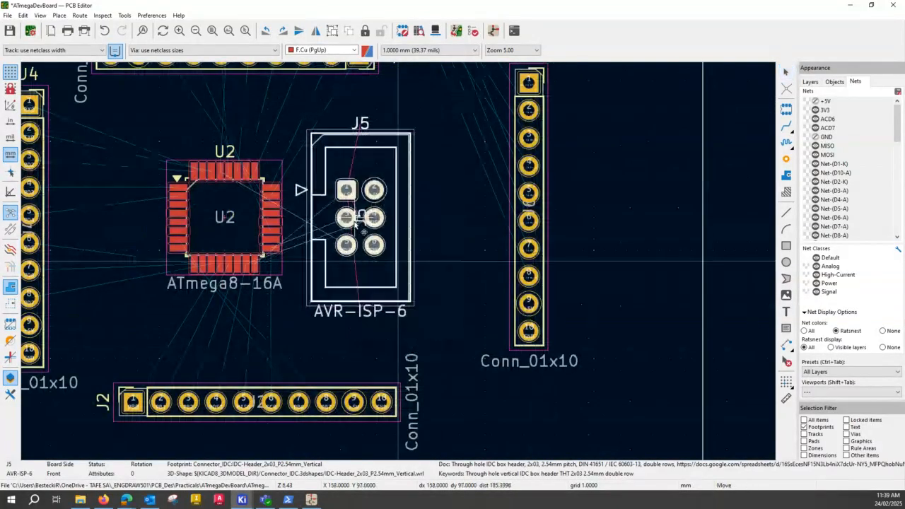
left_click(421, 277)
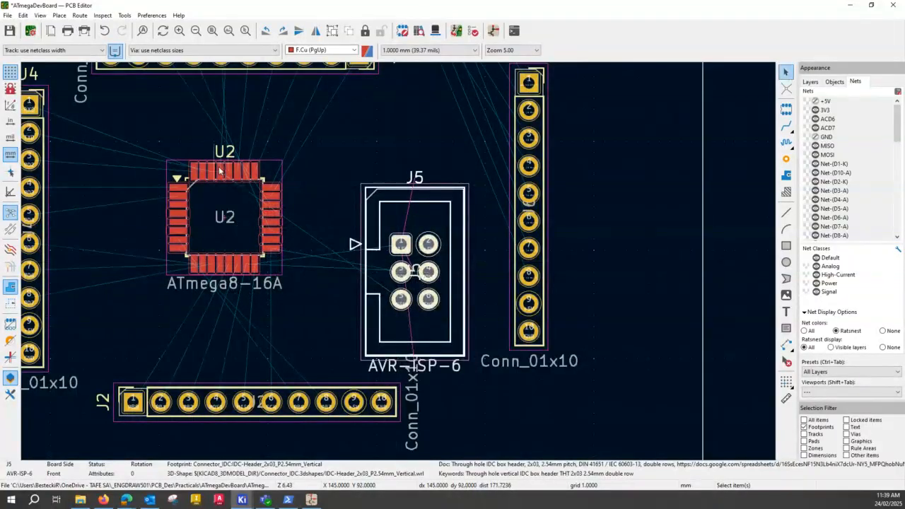
Check J5's pad nets, move switch SW1 directly above J5 beside J6, and rotate it 90 degrees.
scroll(400, 265, "up", 5)
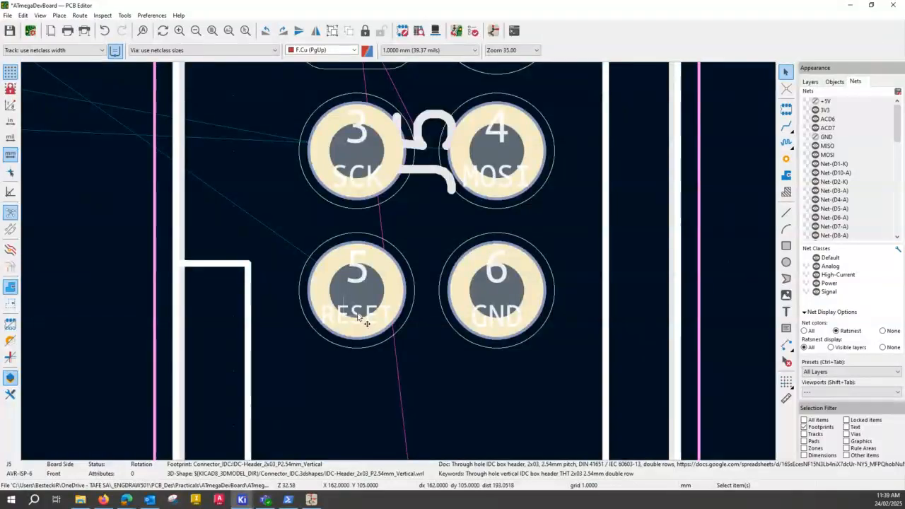
scroll(370, 319, "down", 7)
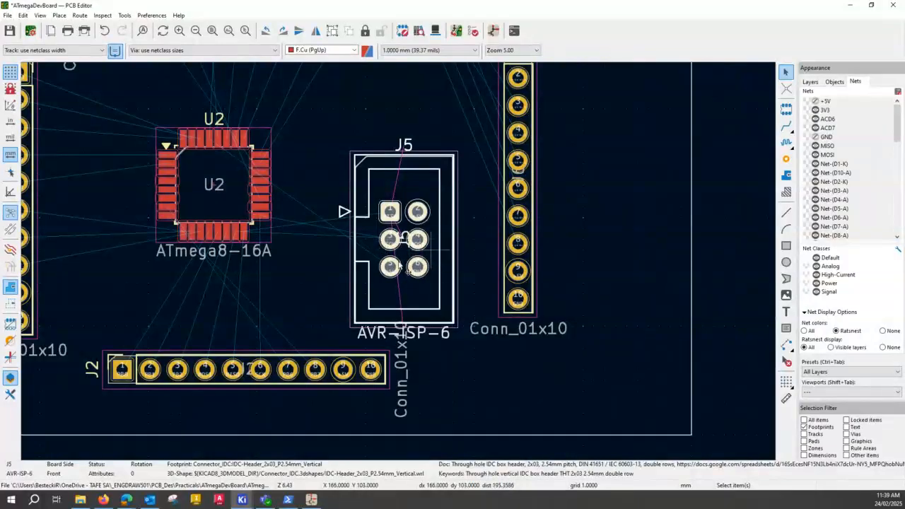
scroll(399, 262, "down", 3)
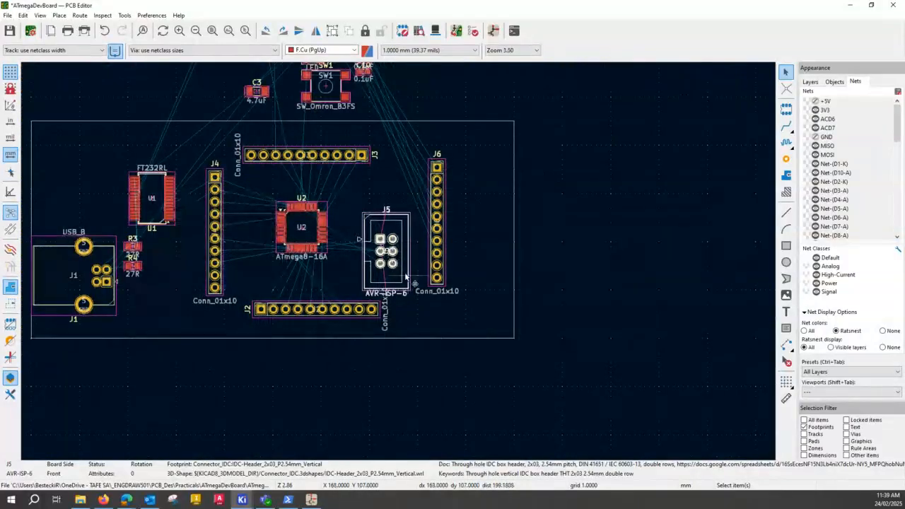
middle_click_drag(458, 81, 388, 163)
left_click(260, 170)
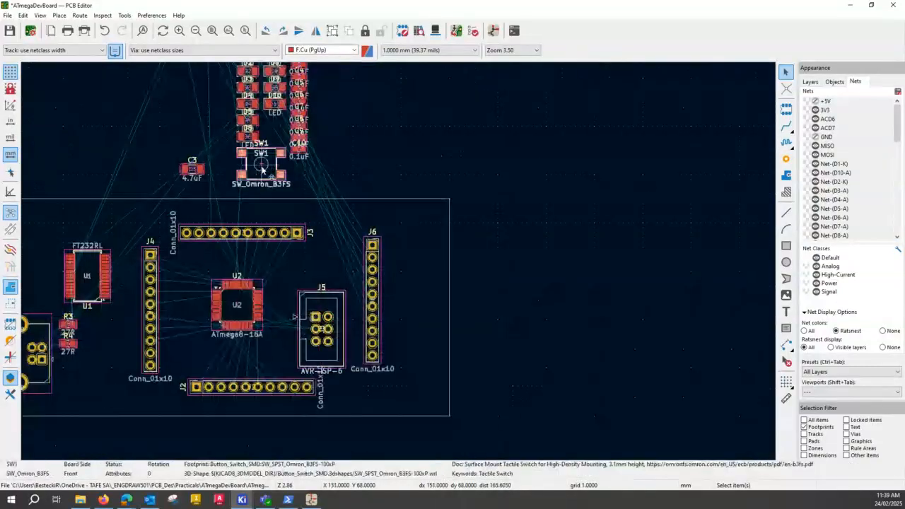
left_click_drag(261, 170, 333, 264)
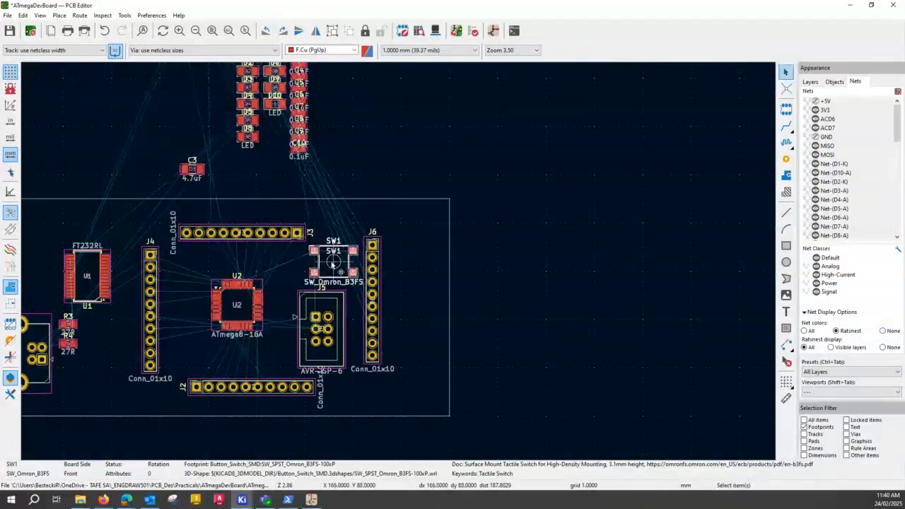
key("r")
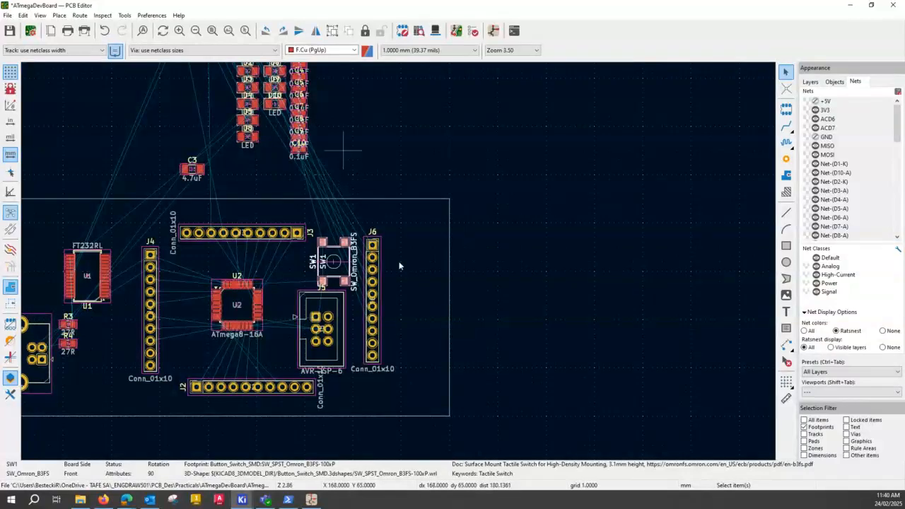
Move the 0.1uF capacitors C1, C2 and C4 out of the crowded stack into a spaced vertical column to its right.
scroll(342, 150, "down", 1)
scroll(390, 219, "up", 2)
scroll(429, 309, "down", 2)
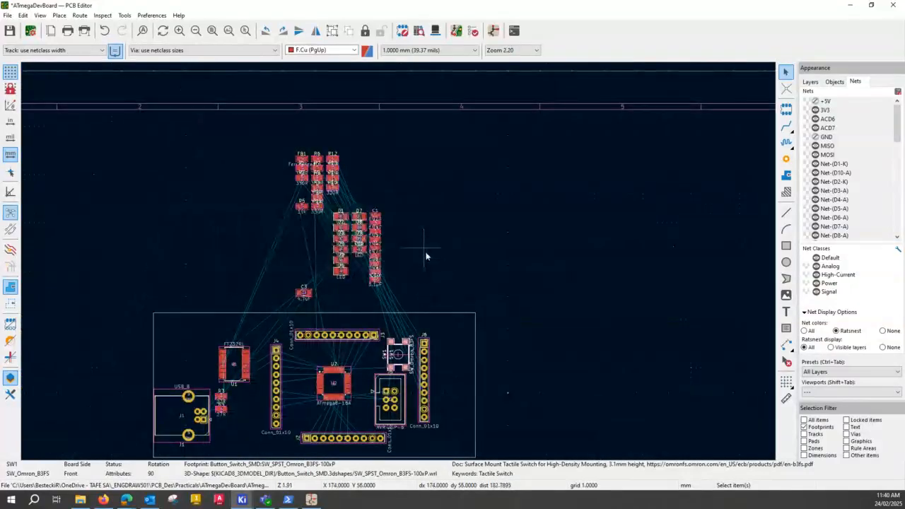
scroll(400, 259, "up", 2)
scroll(399, 263, "up", 2)
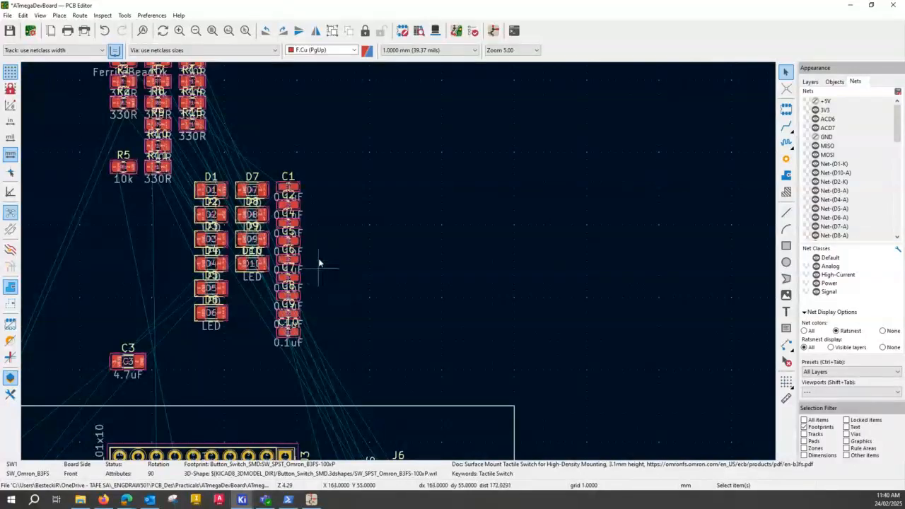
scroll(399, 265, "up", 1)
middle_click_drag(454, 308, 262, 180)
left_click(221, 157)
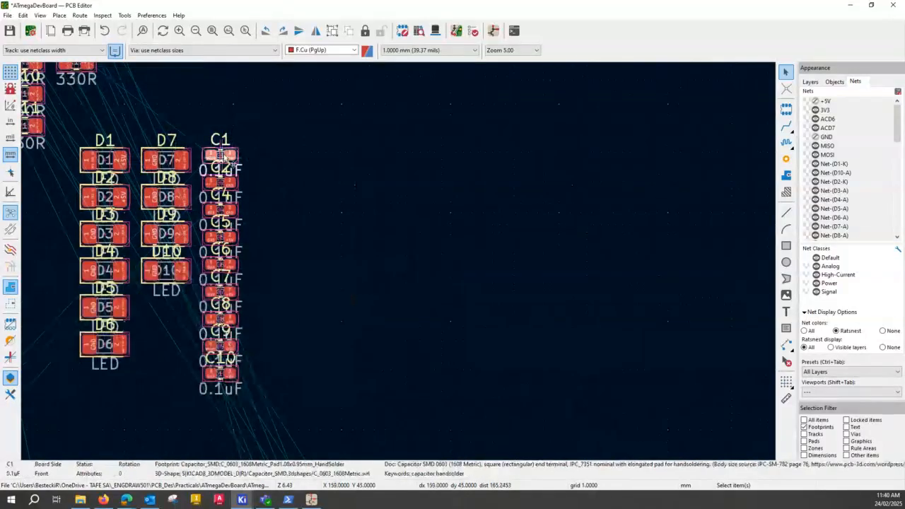
double_click(225, 161)
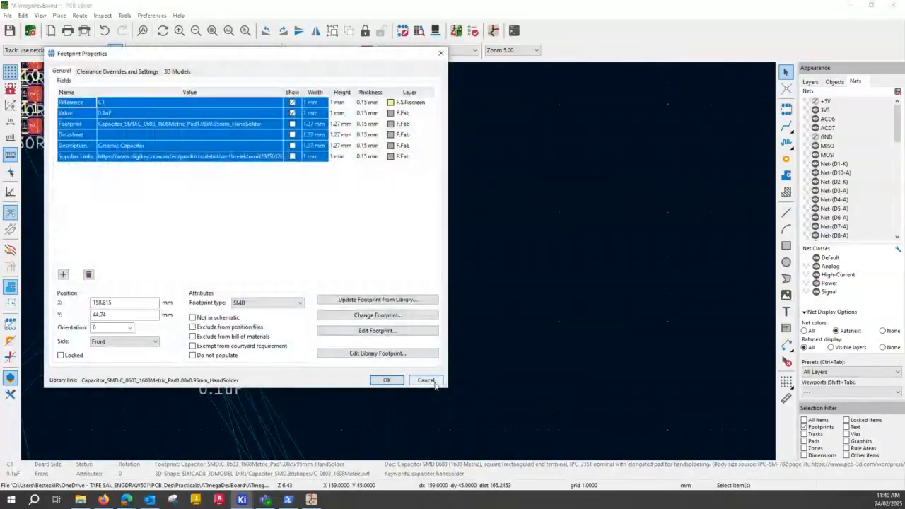
left_click(432, 381)
left_click_drag(220, 155, 342, 125)
left_click_drag(232, 185, 353, 186)
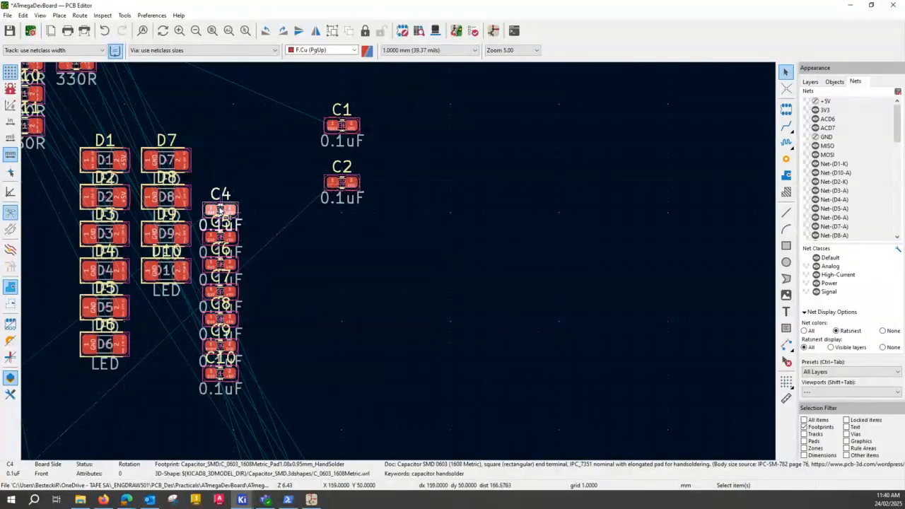
left_click_drag(223, 210, 342, 246)
left_click(341, 245)
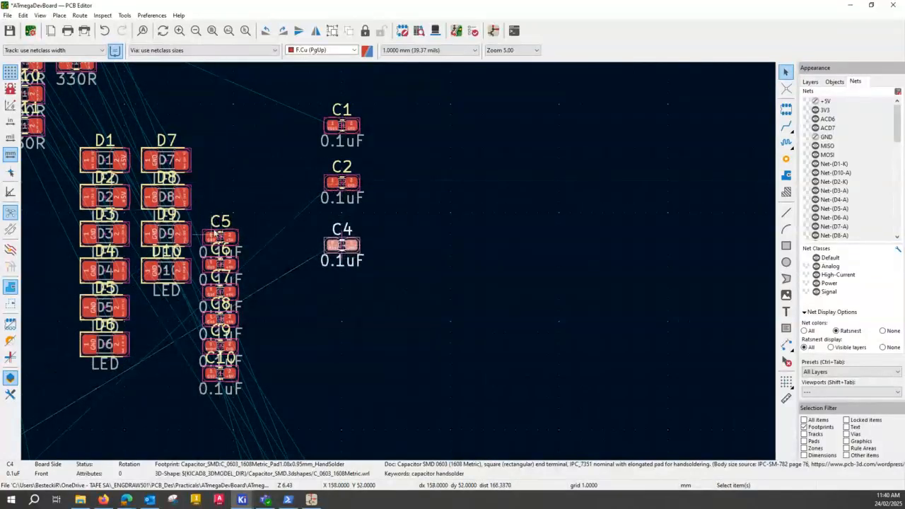
Move capacitors C5 and C6 out of the crowded stack to extend the spaced column below C4.
left_click(235, 242)
left_click_drag(230, 238, 342, 302)
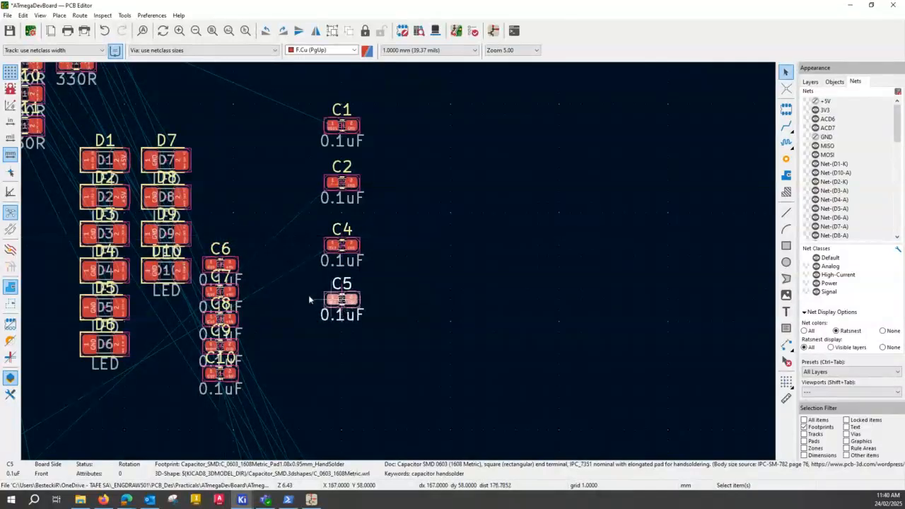
left_click(221, 264)
left_click_drag(220, 264, 341, 364)
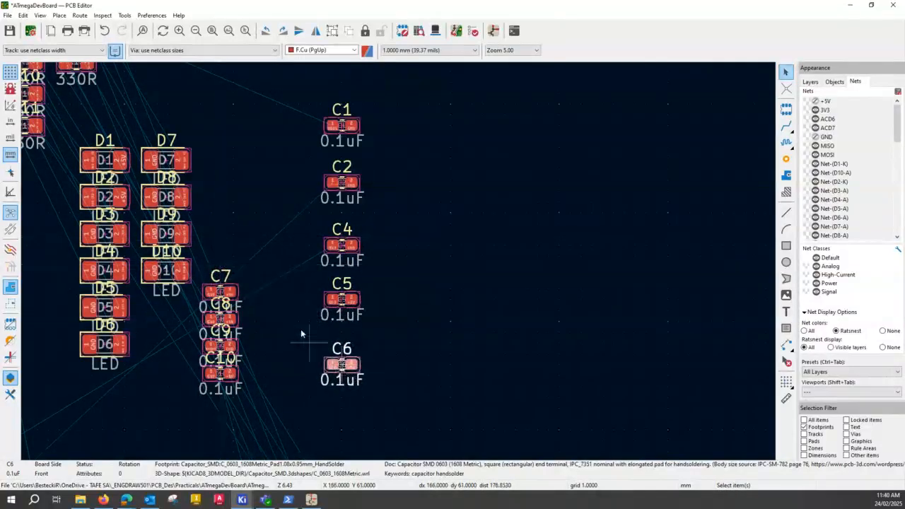
Move capacitors C7, C8, C9 and C10 into a second spaced column beside C1, C2, C4 and C5.
left_click(223, 294)
left_click_drag(223, 293, 423, 113)
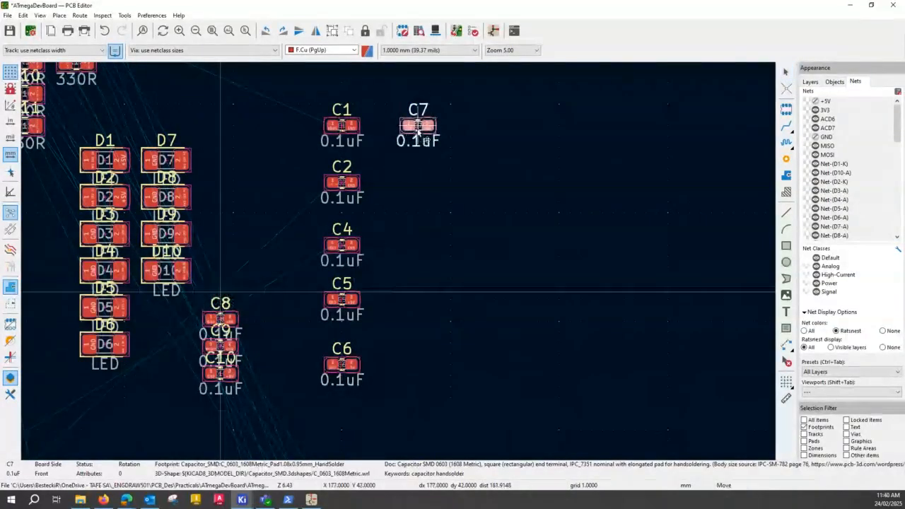
left_click(225, 321)
left_click_drag(225, 321, 422, 181)
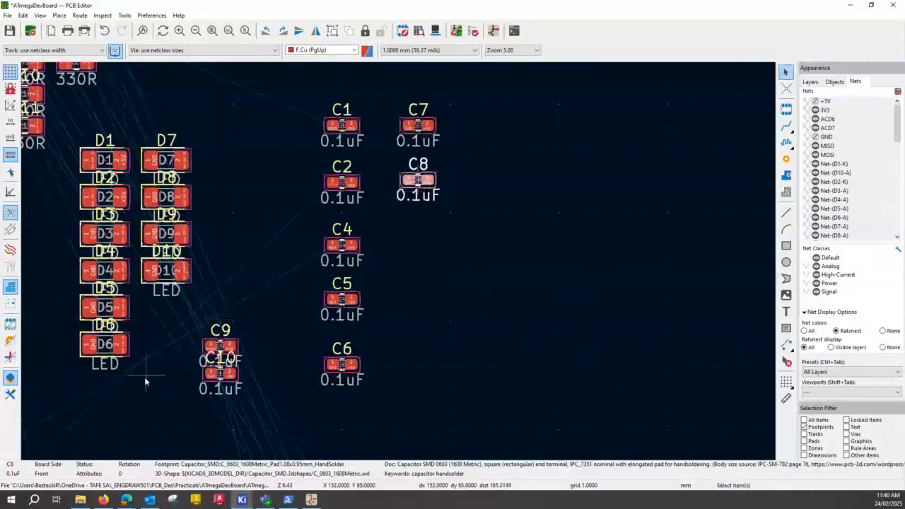
left_click(220, 346)
left_click_drag(220, 346, 441, 233)
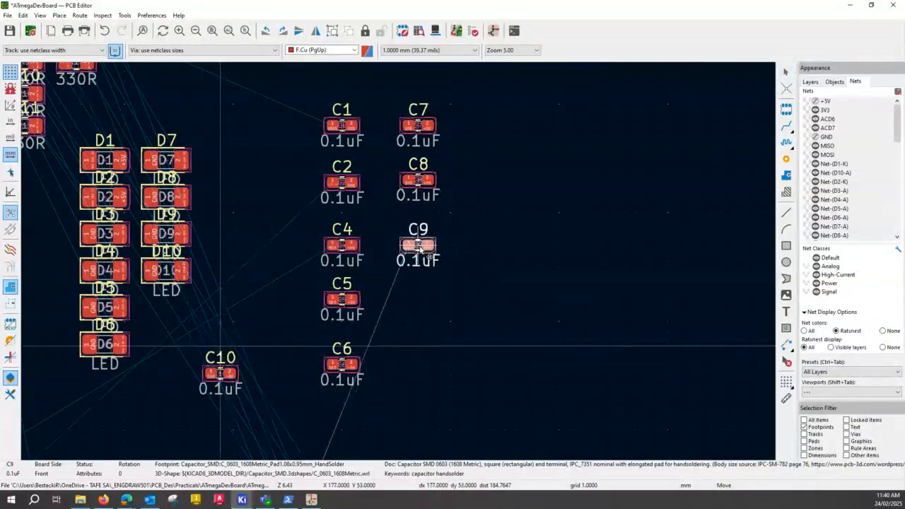
left_click(236, 384)
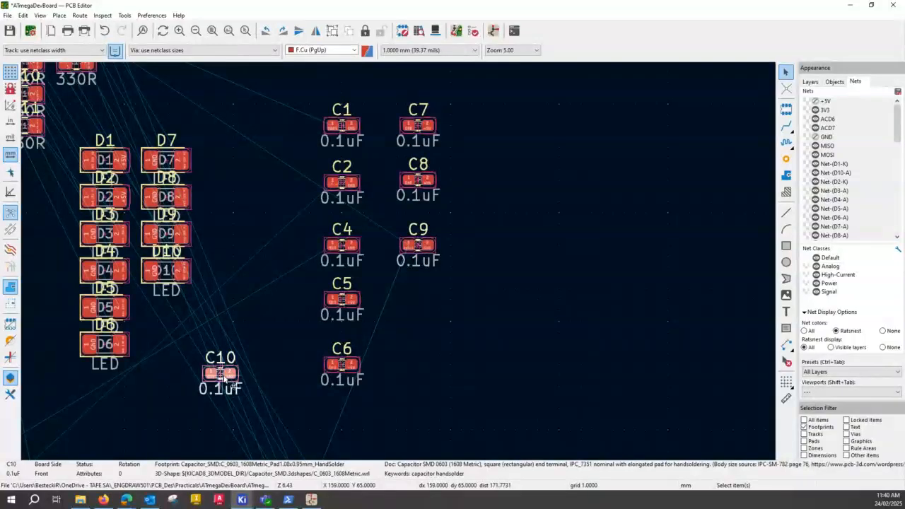
left_click_drag(236, 384, 417, 301)
left_click(595, 414)
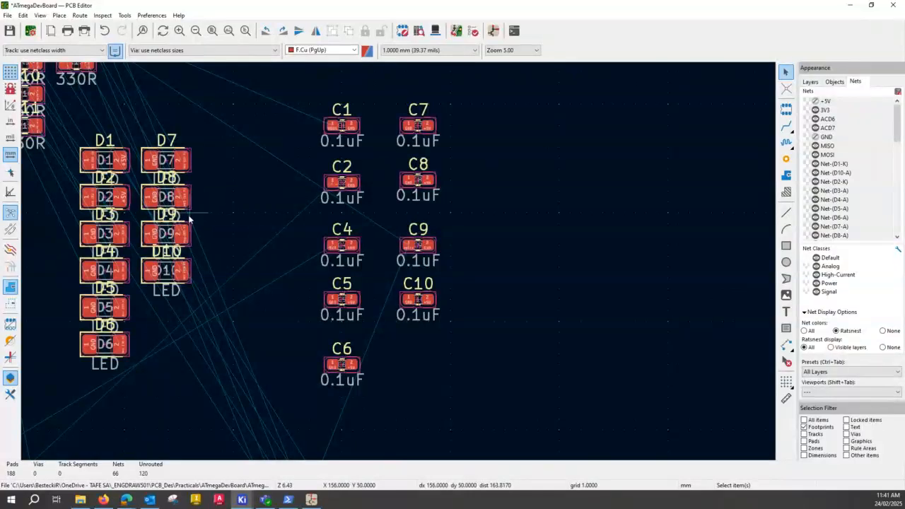
Move LEDs D1 and D2 into the empty area left of the resistor stack, placing D2 below D1.
left_click(106, 160)
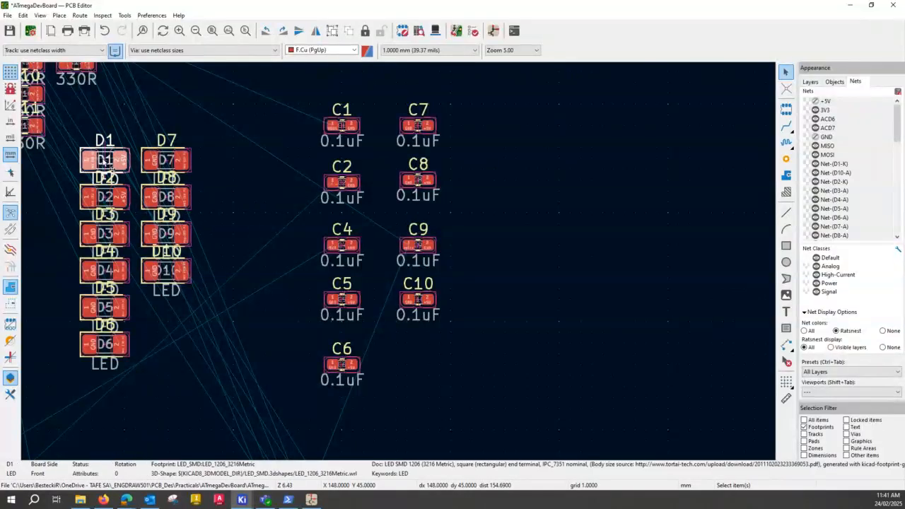
scroll(107, 163, "down", 2)
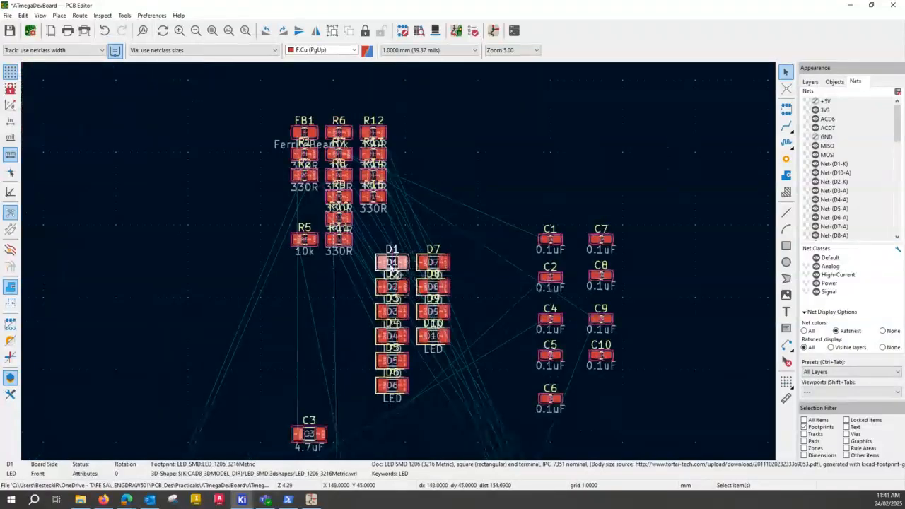
left_click_drag(393, 264, 181, 301)
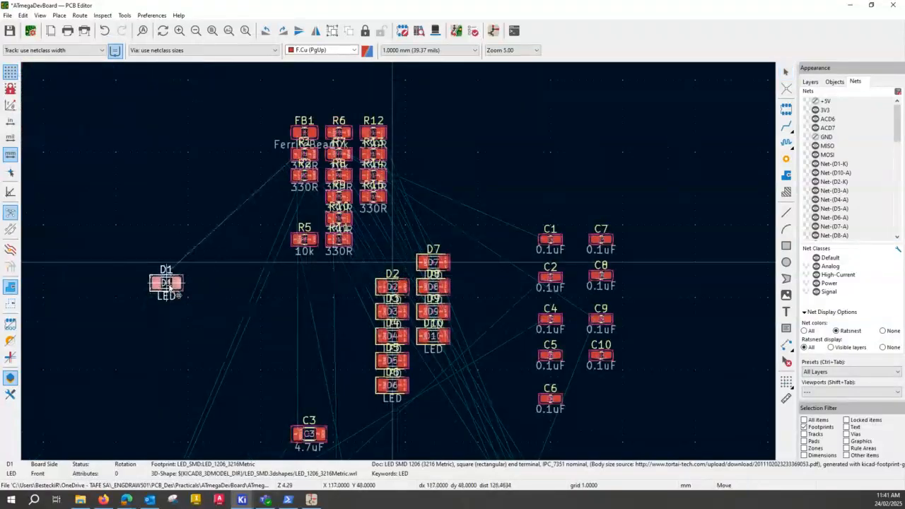
left_click(393, 286)
left_click_drag(393, 286, 167, 326)
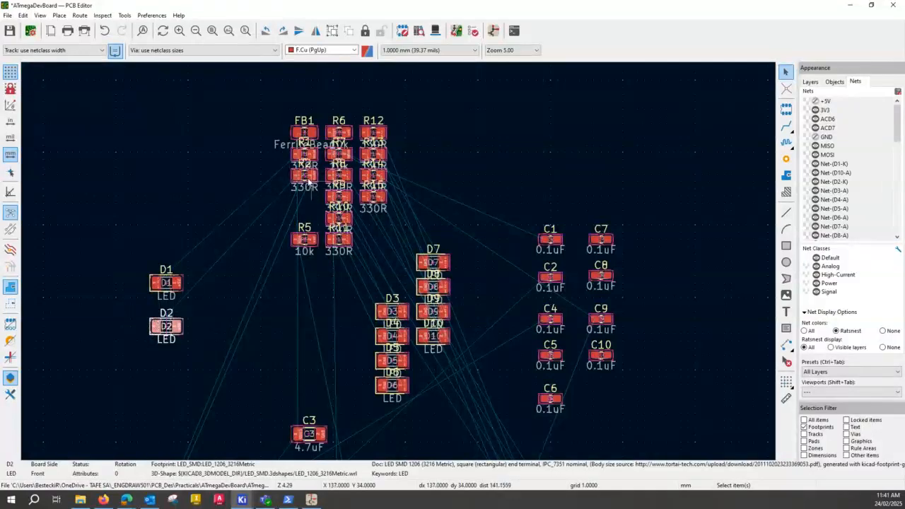
Place the 330R resistors R2 and R1 directly to the right of their matching LEDs D2 and D1.
left_click_drag(309, 182, 219, 326)
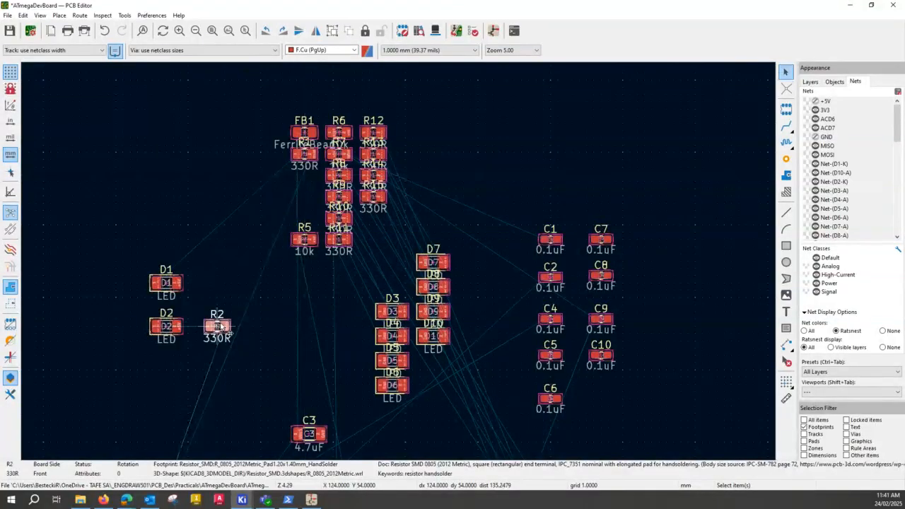
double_click(305, 157)
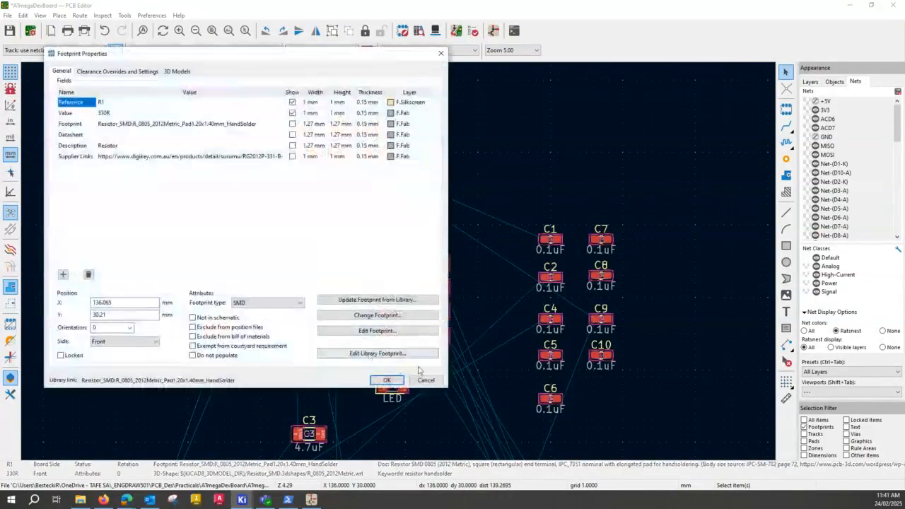
left_click(429, 383)
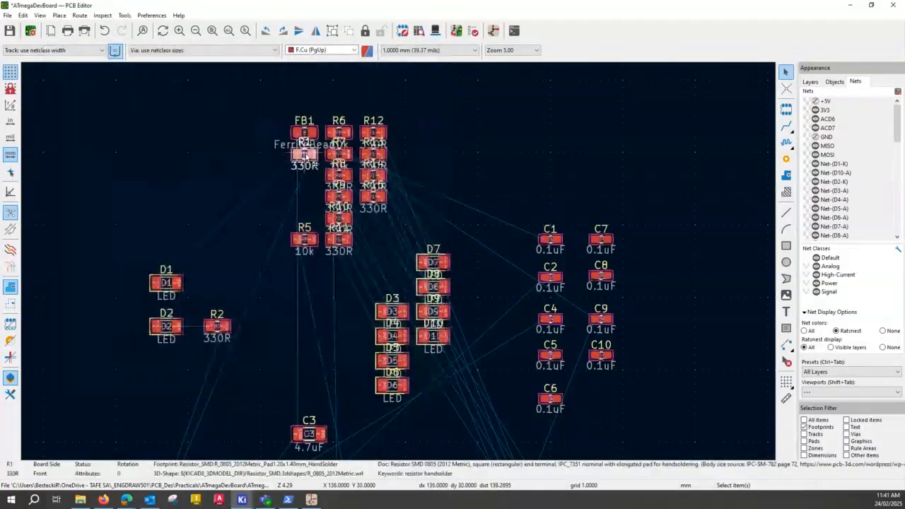
left_click_drag(304, 157, 236, 281)
left_click(251, 311)
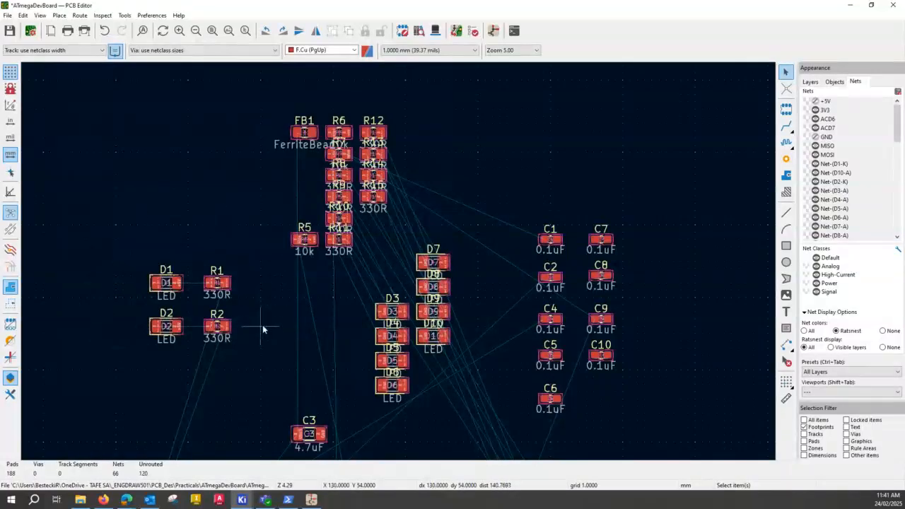
Move D1, D2, R1 and R2 together into the board outline, left of U1 and above the USB connector J1.
scroll(262, 328, "down", 4)
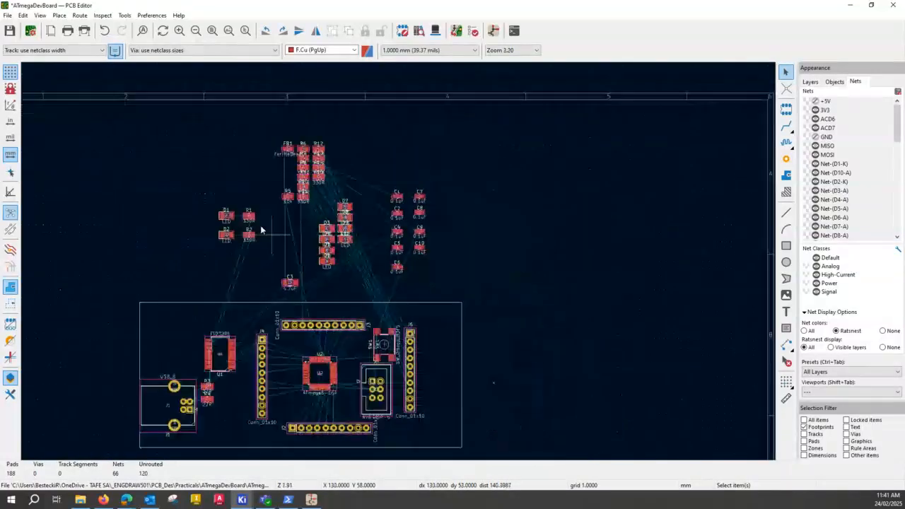
left_click_drag(194, 194, 273, 266)
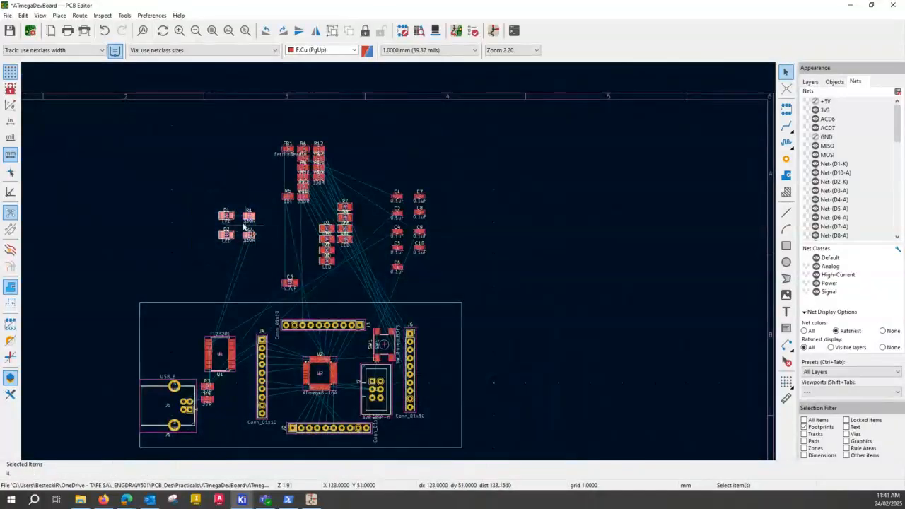
left_click(223, 240)
left_click_drag(225, 238, 165, 358)
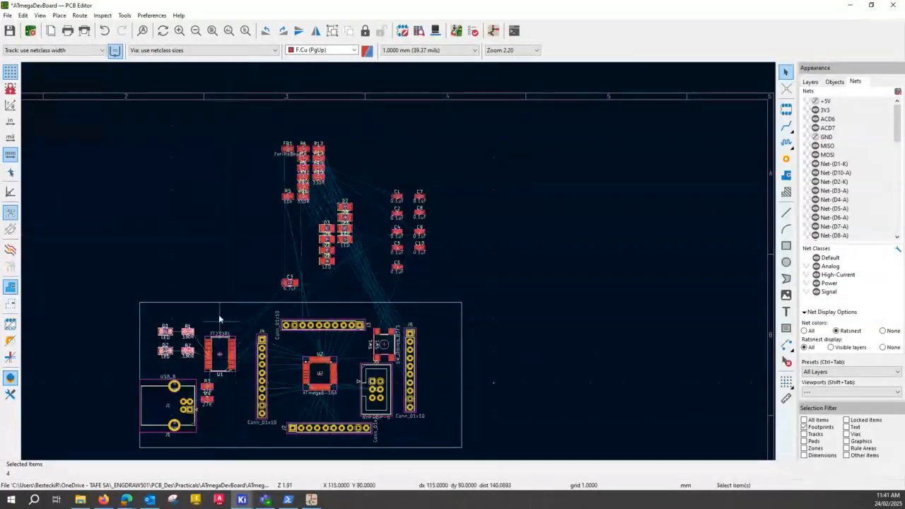
Inspect the connections from R1 and R2 to U1, and save the board.
scroll(214, 358, "up", 3)
scroll(400, 265, "up", 3)
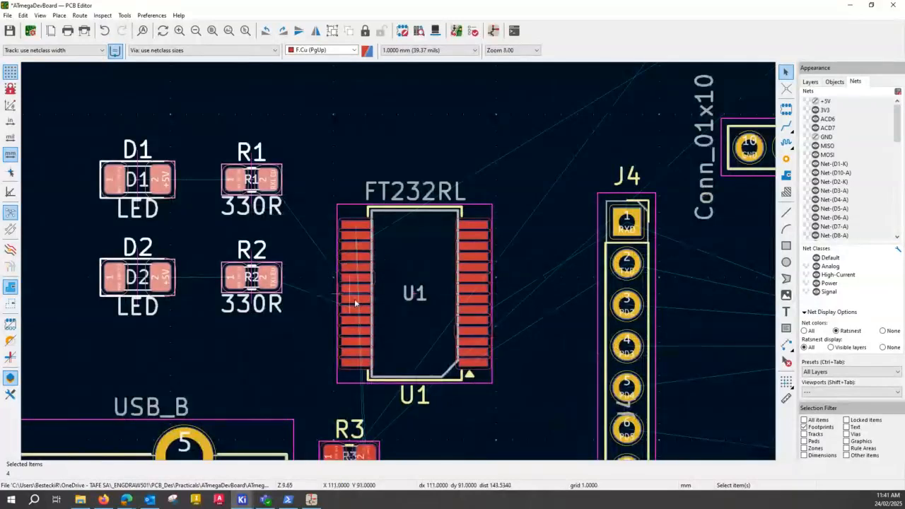
scroll(214, 233, "down", 3)
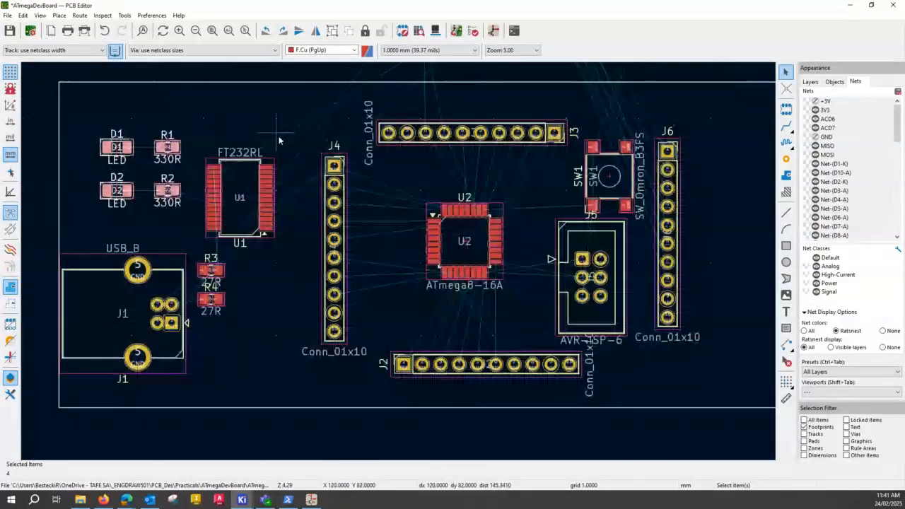
middle_click_drag(264, 192, 289, 207)
key("ctrl")
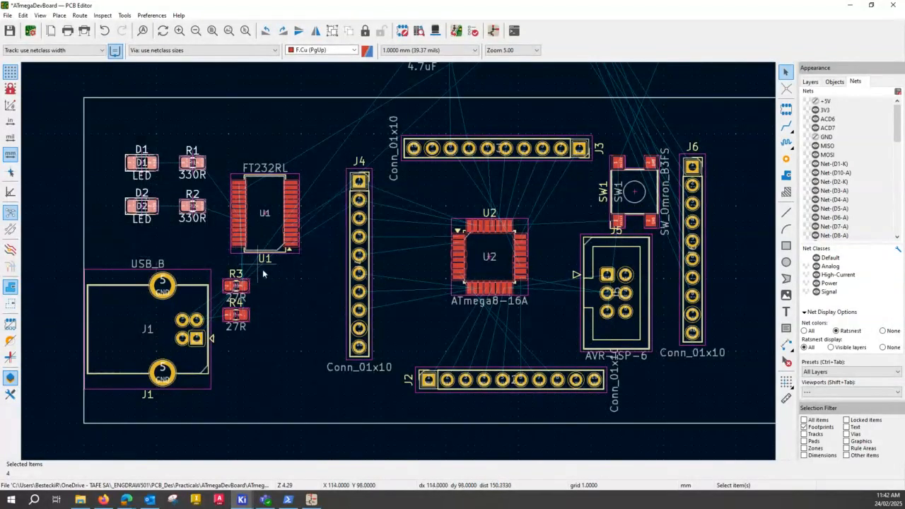
Move the 4.7uF capacitor C3 into the board outline, below R4 and near the VBUS pad of J1.
scroll(336, 240, "down", 5)
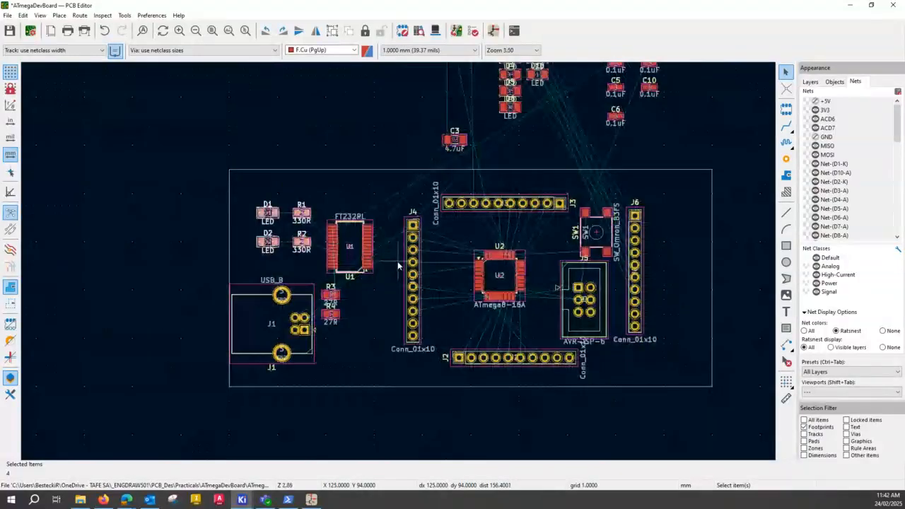
scroll(399, 265, "up", 3)
scroll(399, 265, "up", 2)
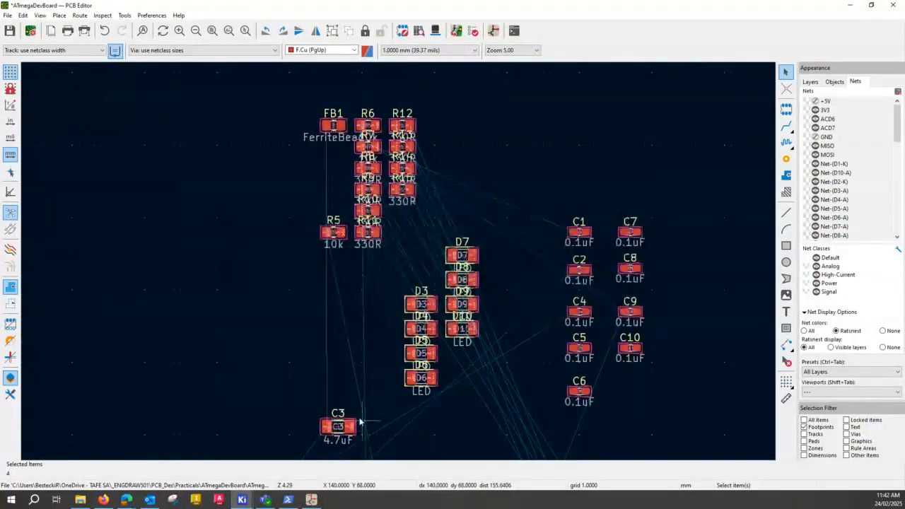
scroll(359, 422, "down", 1)
left_click(382, 266)
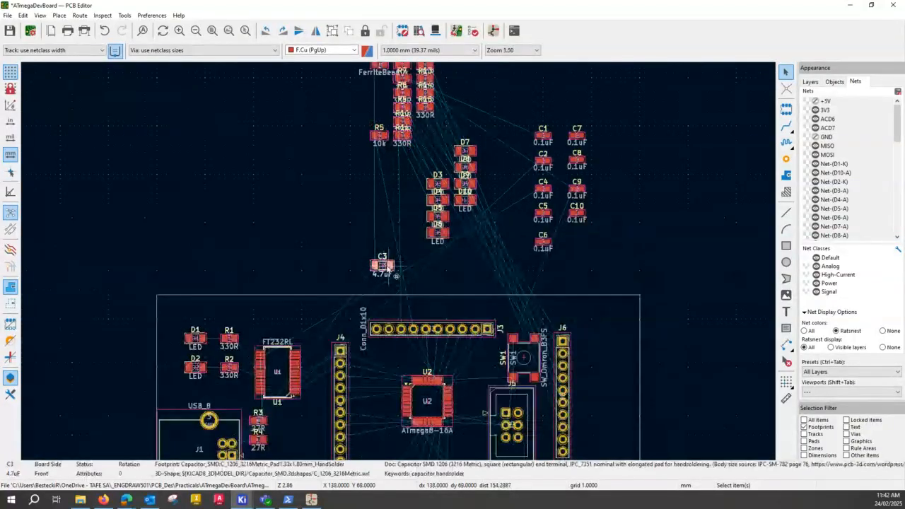
scroll(381, 261, "down", 1)
left_click_drag(382, 263, 302, 388)
scroll(398, 260, "up", 4)
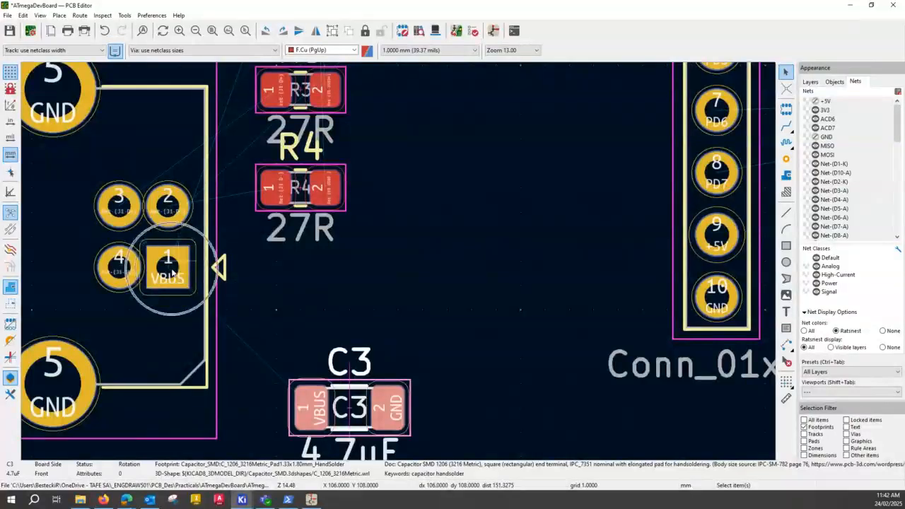
Shift C3 slightly away from connector J1 and rotate it 90 degrees.
scroll(399, 261, "down", 1)
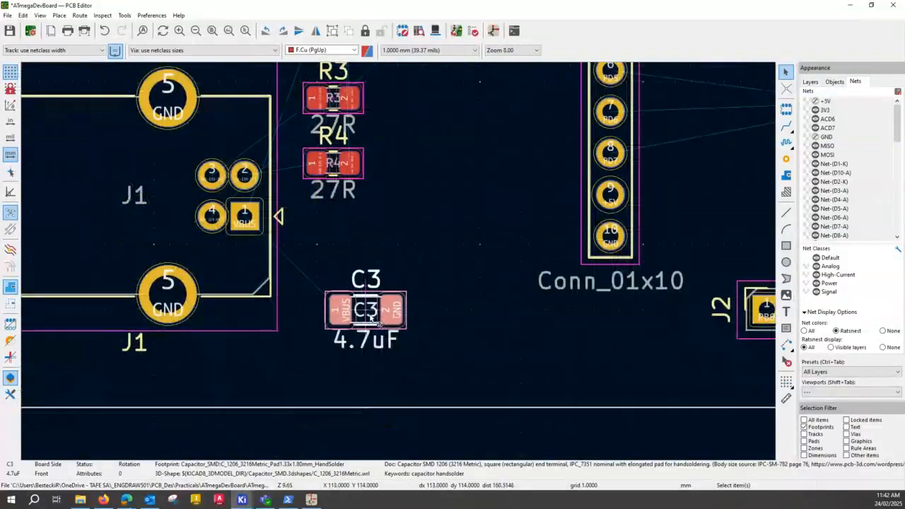
mouse_move(388, 315)
left_mouse_down()
mouse_move(369, 311)
mouse_move(381, 312)
left_mouse_up()
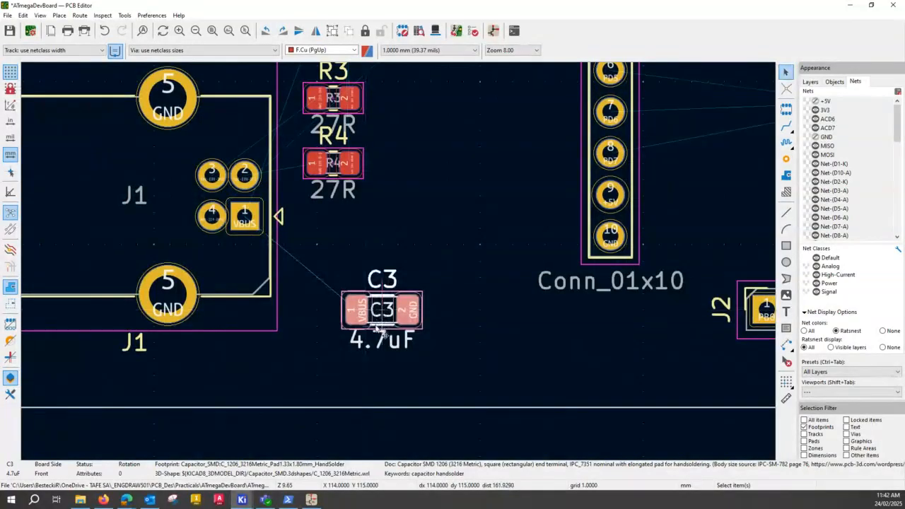
key("r")
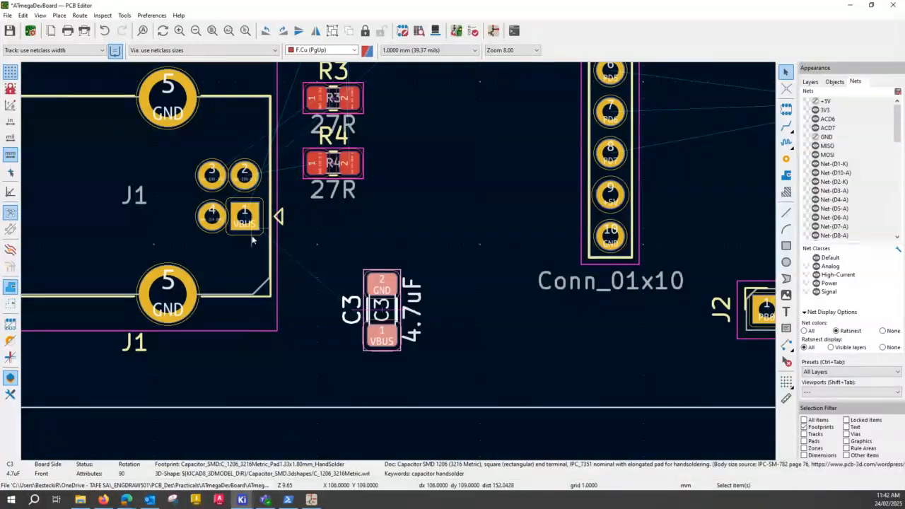
scroll(447, 147, "up", 1)
scroll(398, 263, "down", 2)
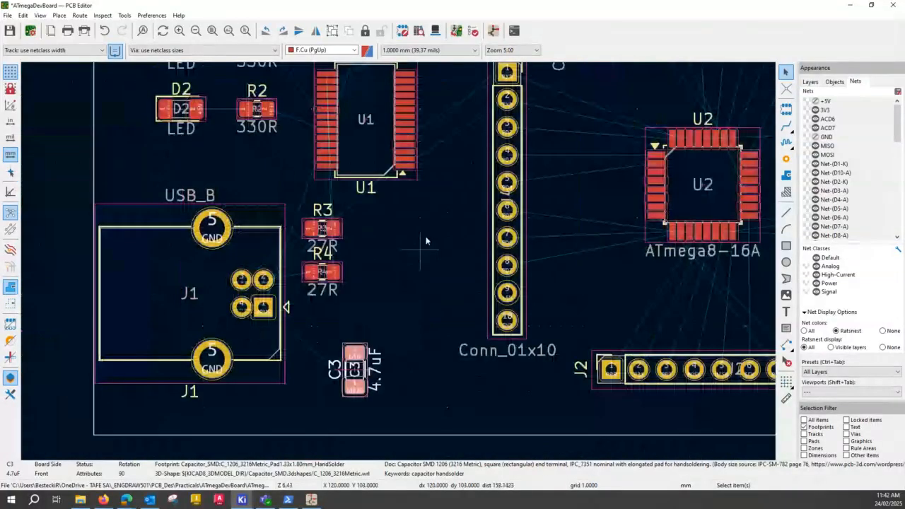
Move the 0.1uF capacitor C1 from the capacitor column into the board outline, beside C3.
scroll(426, 241, "down", 3)
scroll(361, 220, "up", 2)
middle_click_drag(403, 313, 419, 155)
left_click(467, 220)
left_click_drag(467, 220, 144, 357)
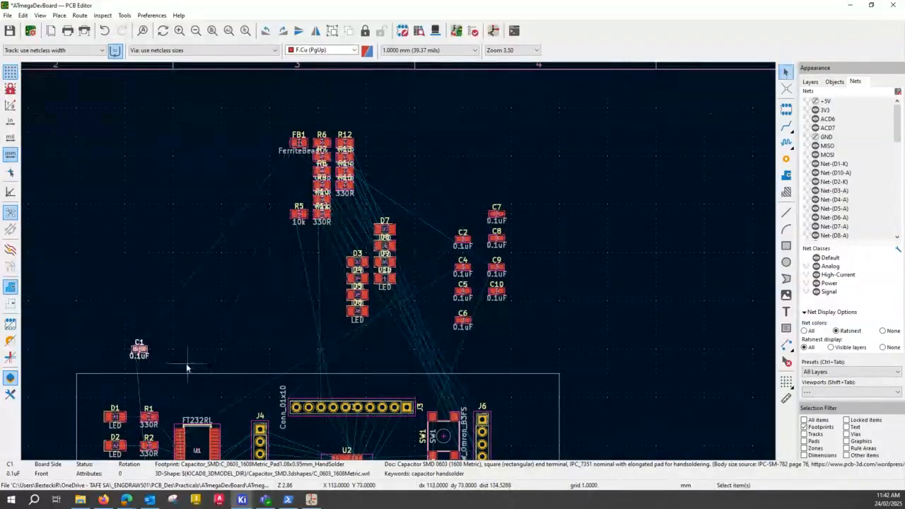
middle_click_drag(187, 367, 150, 125)
left_click_drag(147, 122, 225, 340)
Rotate C1 90 degrees so it stands parallel to C3, keeping it just to C3's right.
scroll(239, 330, "up", 5)
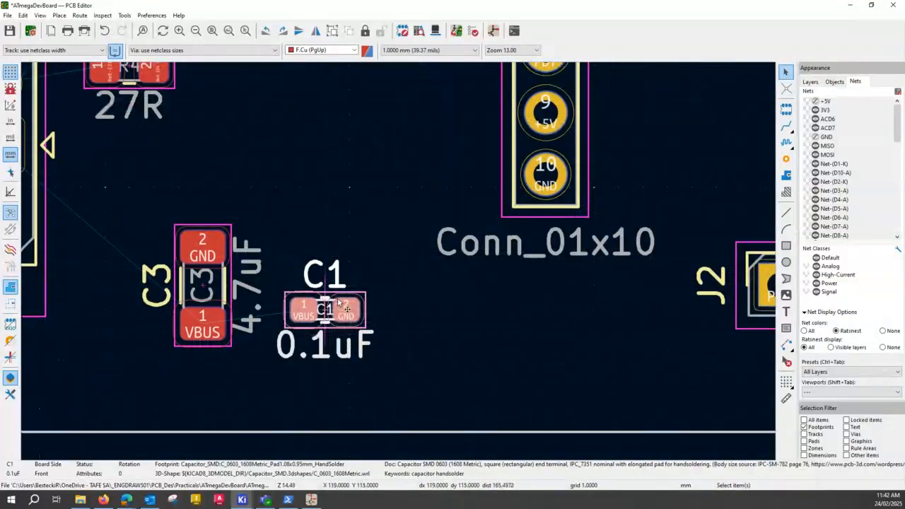
key("r")
key("m")
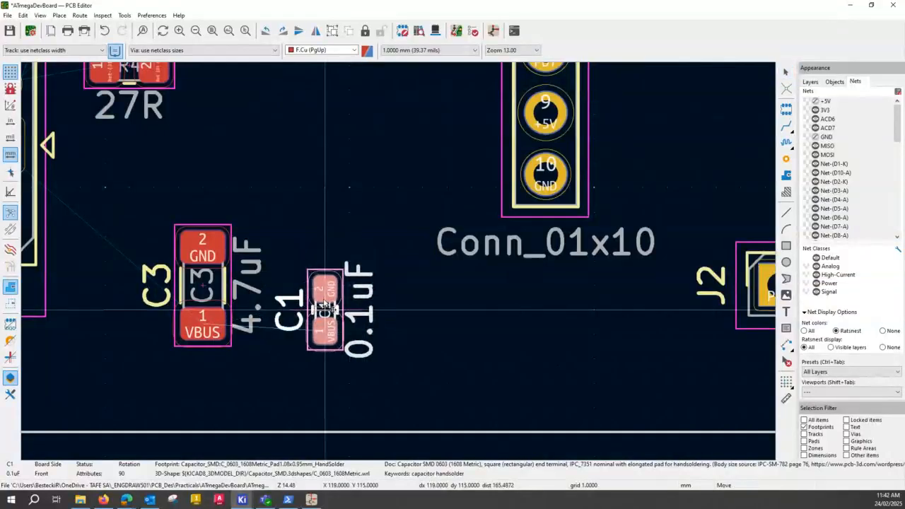
left_click(325, 309)
scroll(414, 308, "down", 3)
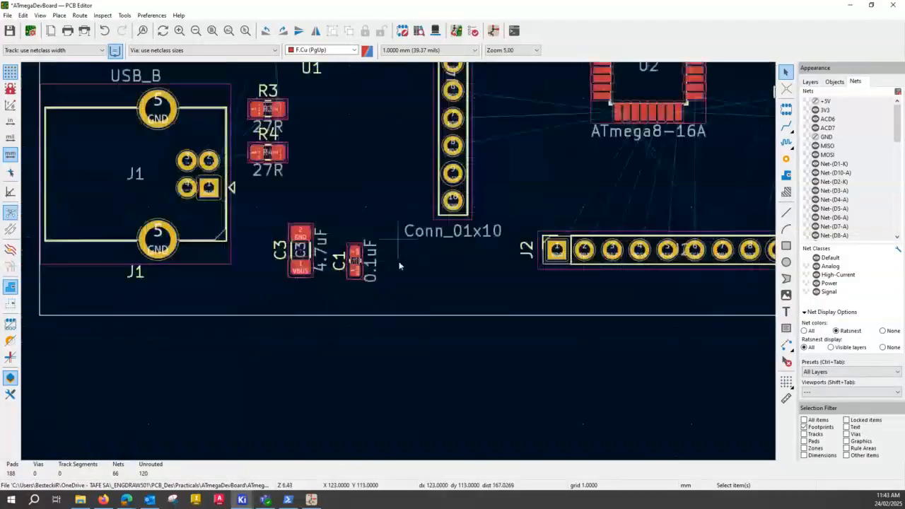
Move the 0.1uF capacitor C4 from the capacitor column into the board outline, below R2 and beside U1.
scroll(400, 265, "down", 3)
middle_click_drag(428, 170, 230, 246)
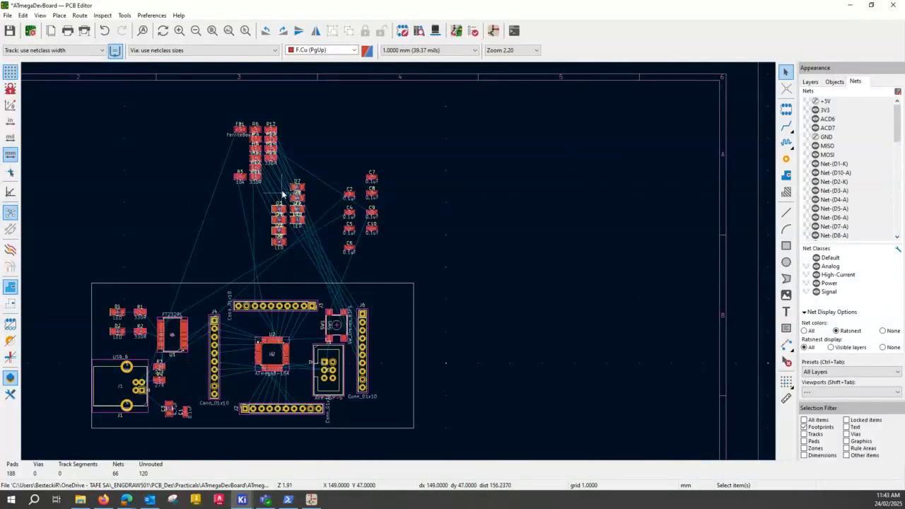
scroll(283, 202, "up", 3)
left_click(529, 312)
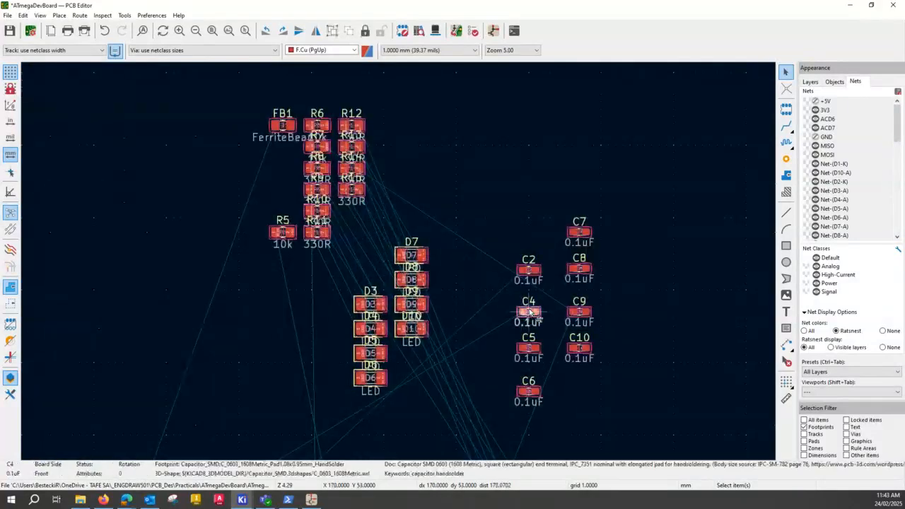
left_click_drag(535, 316, 136, 417)
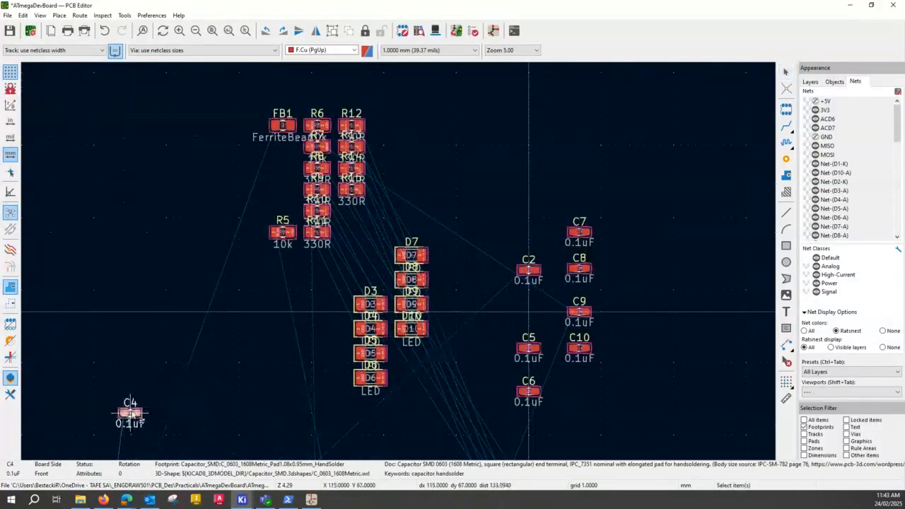
middle_click_drag(178, 407, 199, 82)
left_click_drag(150, 84, 78, 294)
left_click(182, 341)
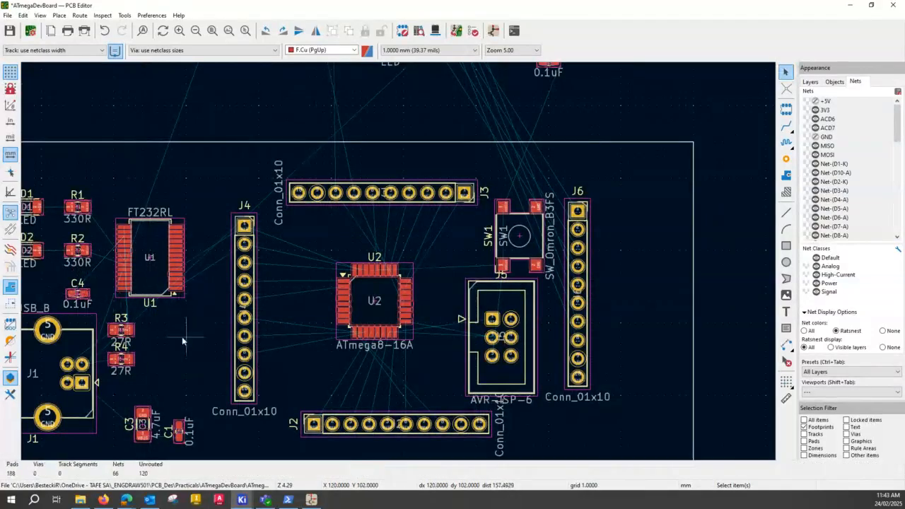
Pull the 10k resistors R5 and R6 out of the resistor group and place them side by side in the free area beside it.
scroll(106, 258, "up", 2)
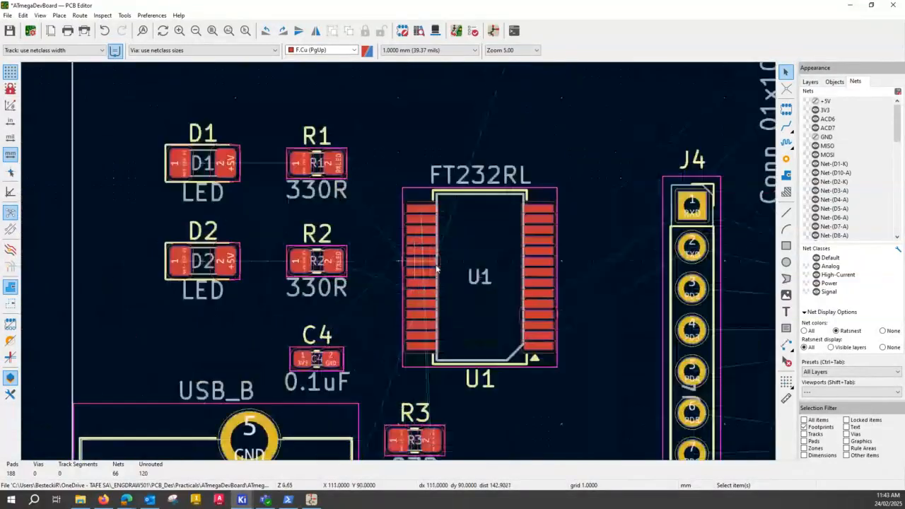
scroll(436, 268, "up", 5)
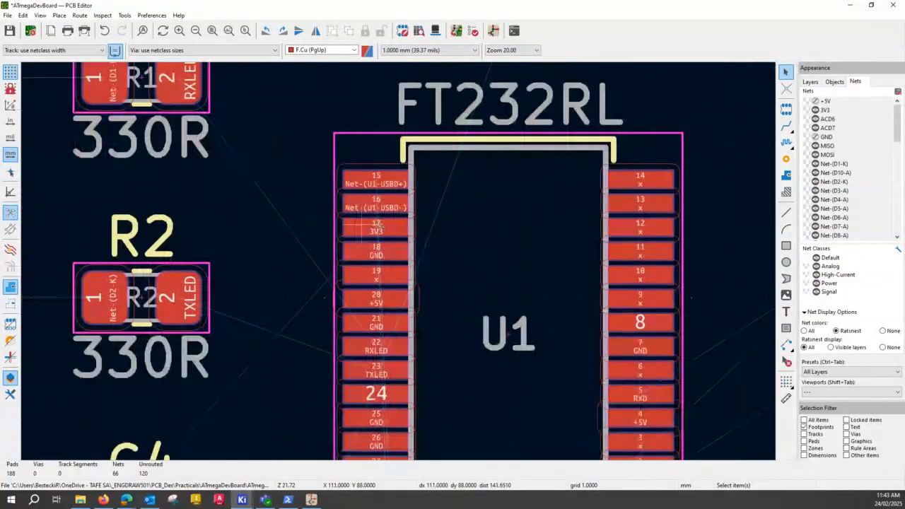
scroll(403, 267, "up", 2)
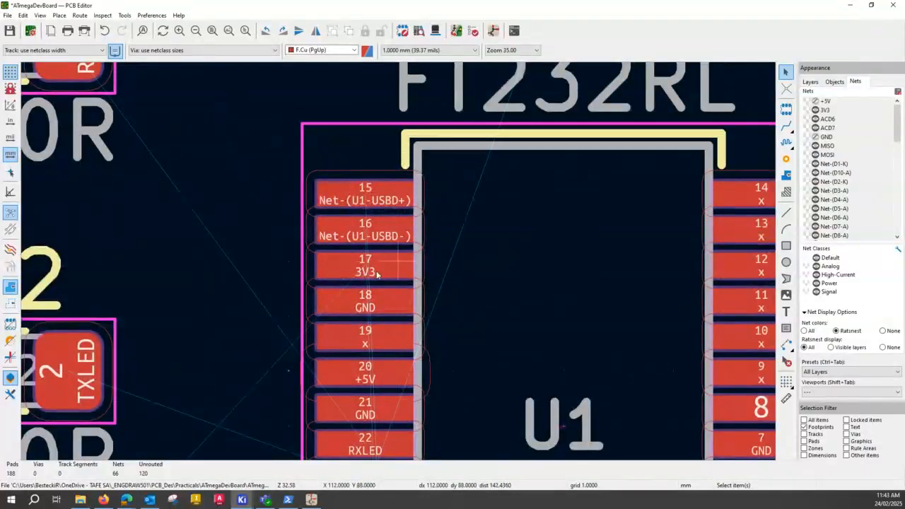
scroll(377, 274, "down", 6)
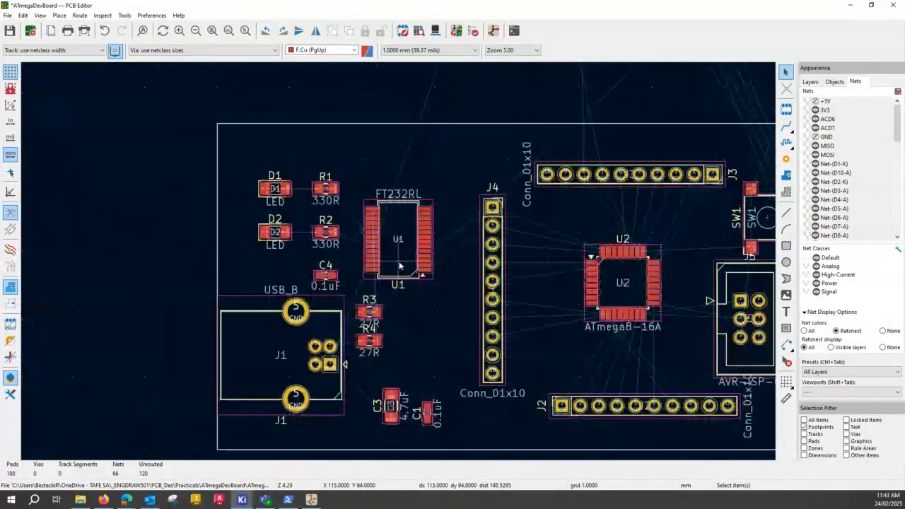
scroll(444, 239, "down", 2)
scroll(212, 339, "up", 2)
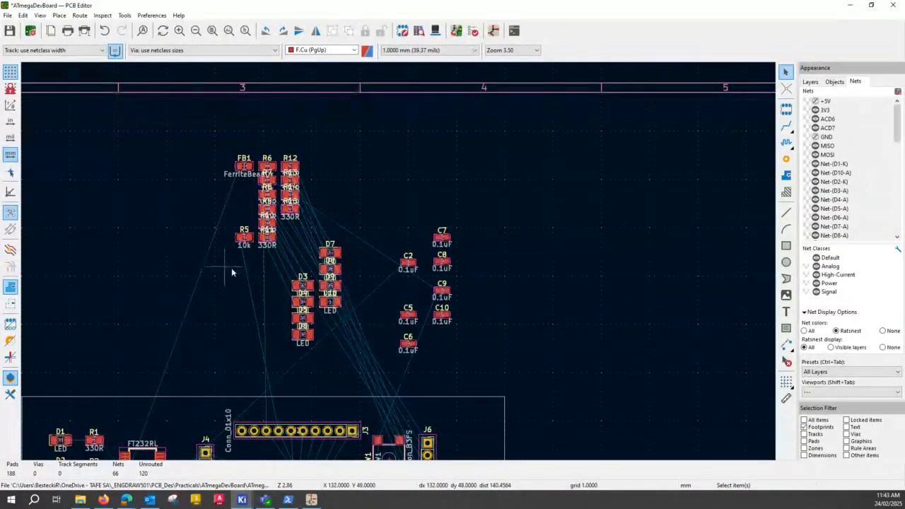
scroll(301, 194, "up", 2)
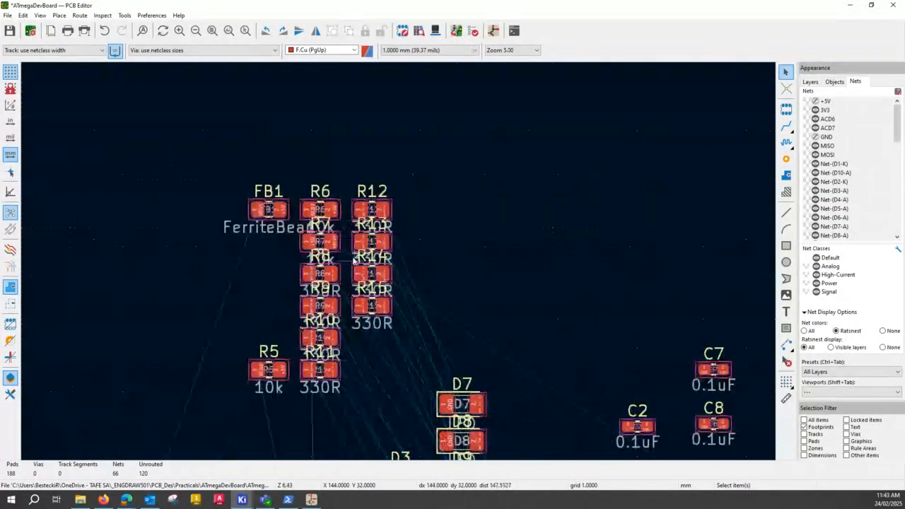
scroll(457, 362, "down", 2)
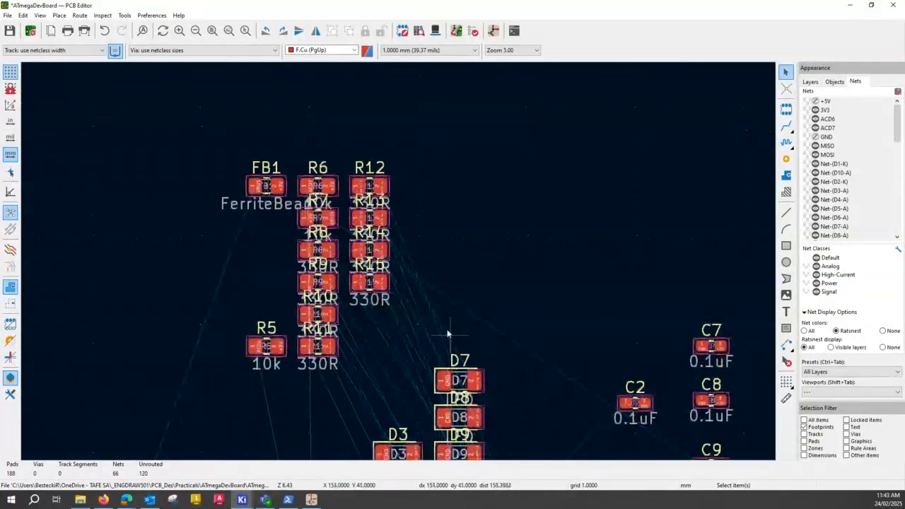
left_click(262, 337)
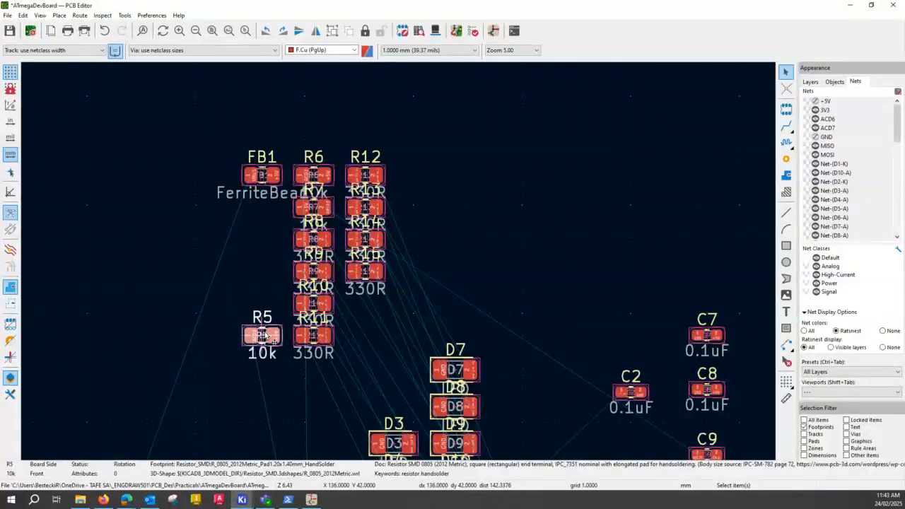
left_click_drag(267, 333, 114, 320)
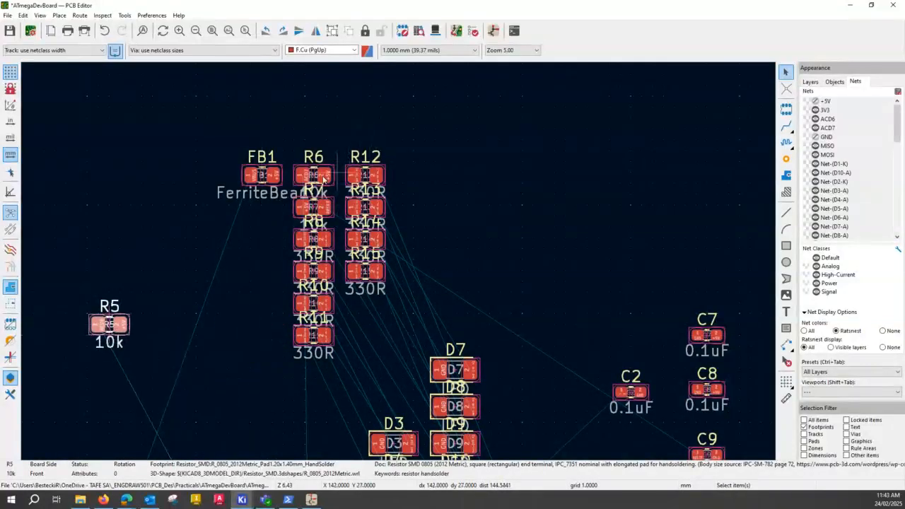
left_click_drag(323, 180, 168, 331)
Select R5 and R6 together and move them into the board outline, between connector J3 and U2.
scroll(229, 357, "down", 2)
scroll(464, 292, "down", 1)
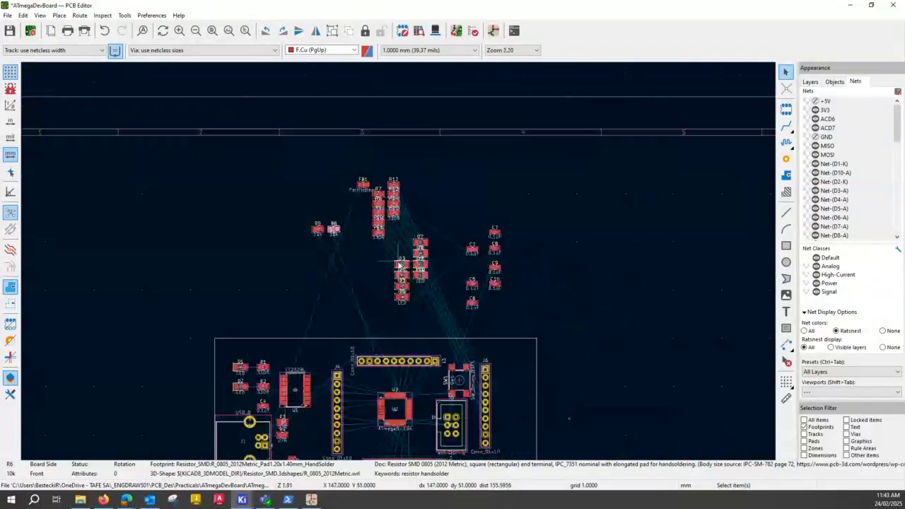
middle_click_drag(440, 343, 305, 303)
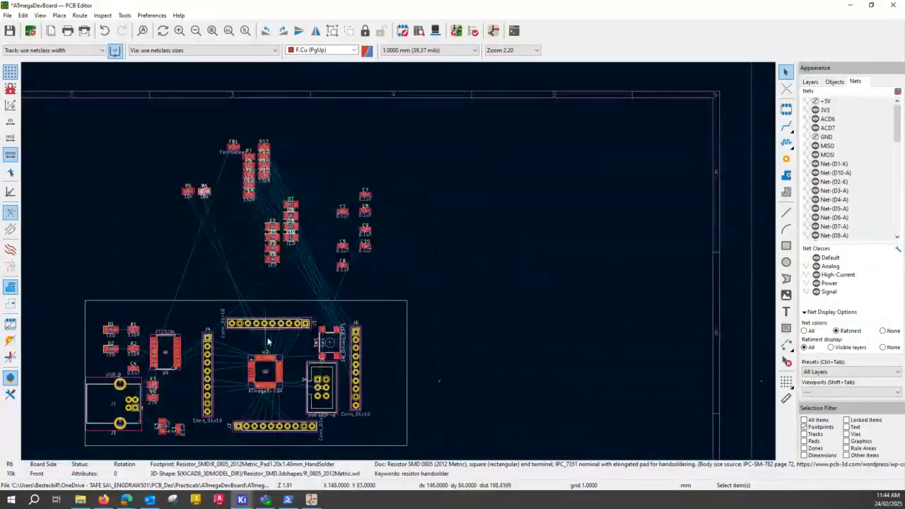
scroll(315, 256, "up", 3)
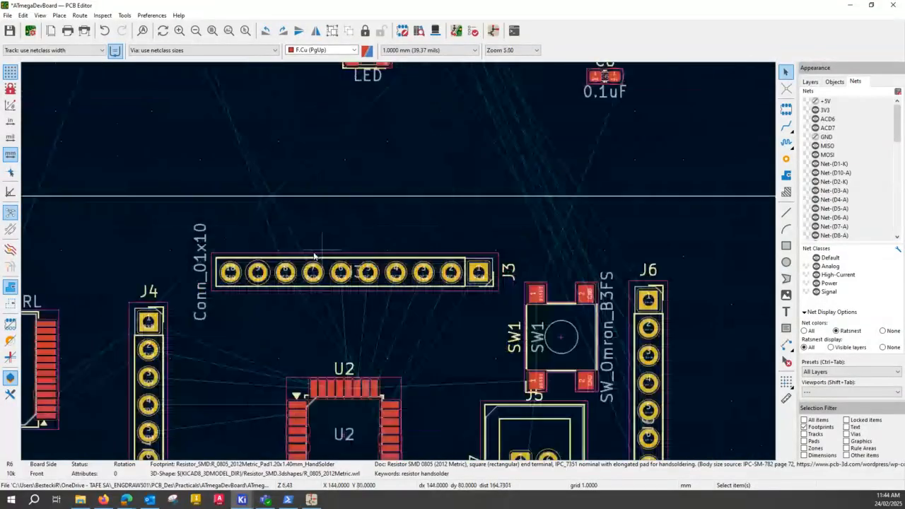
scroll(315, 256, "up", 2)
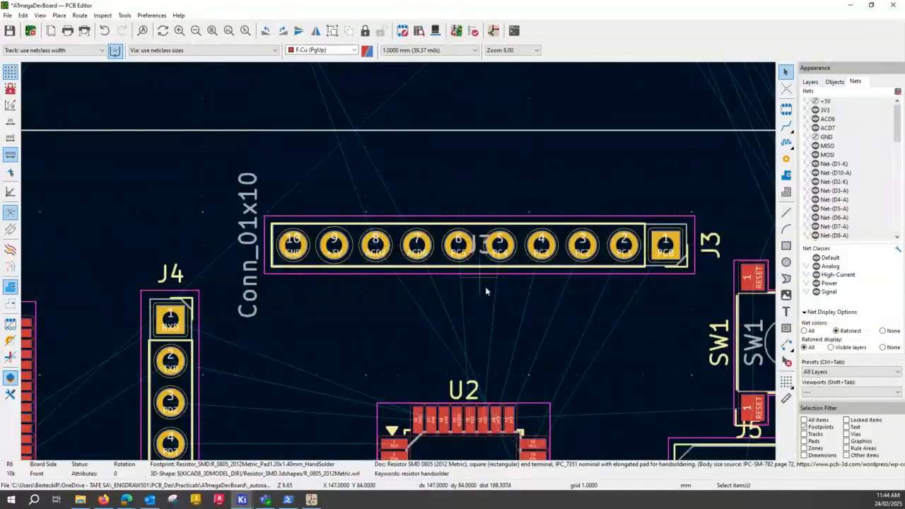
scroll(411, 284, "down", 4)
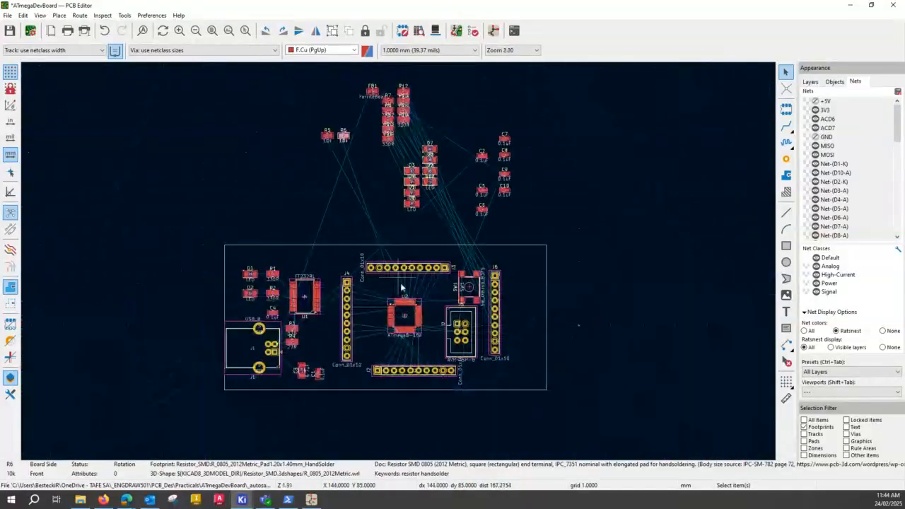
scroll(411, 285, "up", 1)
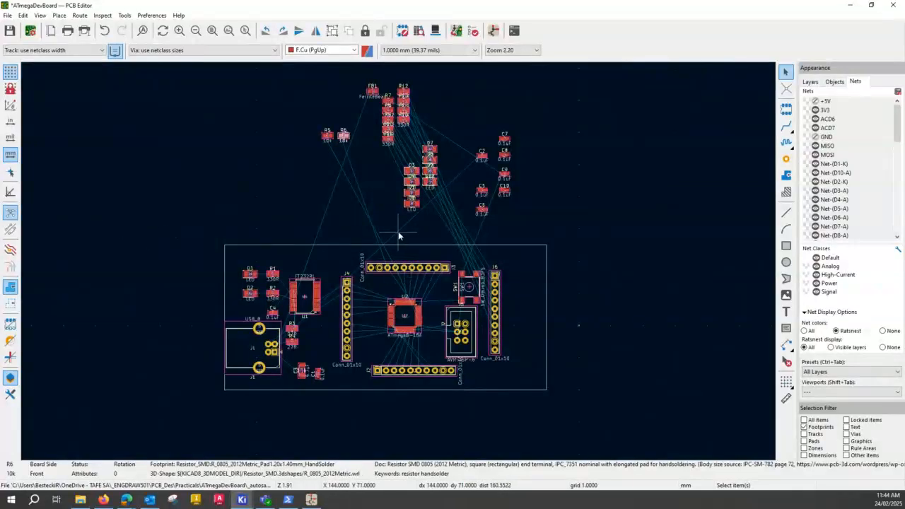
scroll(400, 262, "up", 2)
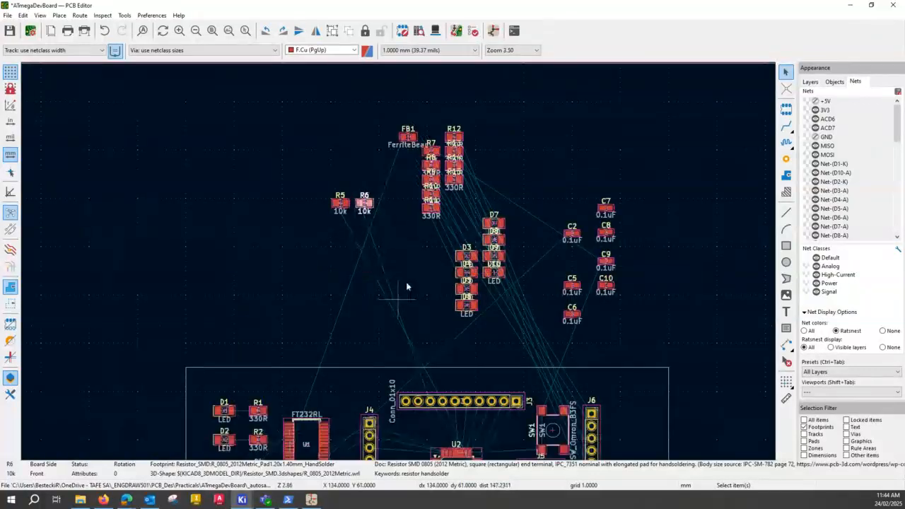
left_click_drag(318, 183, 392, 227)
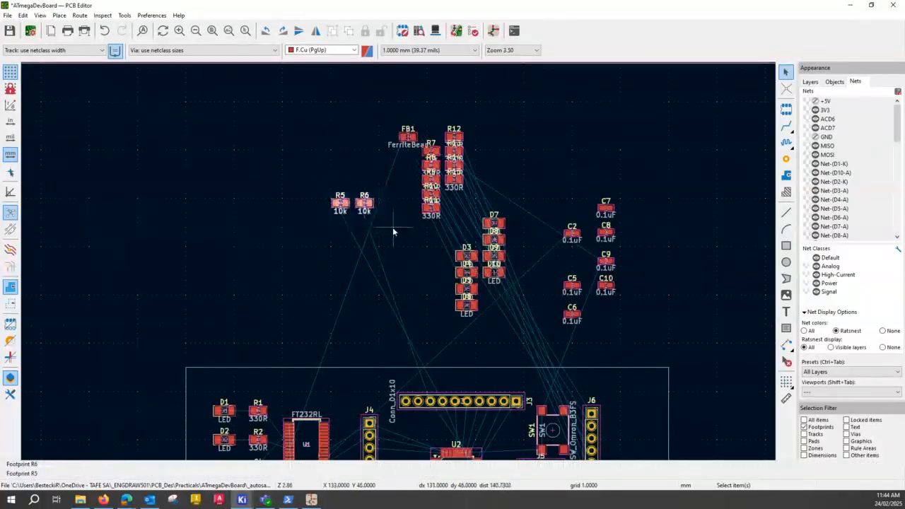
left_click_drag(351, 202, 423, 427)
left_click(387, 291)
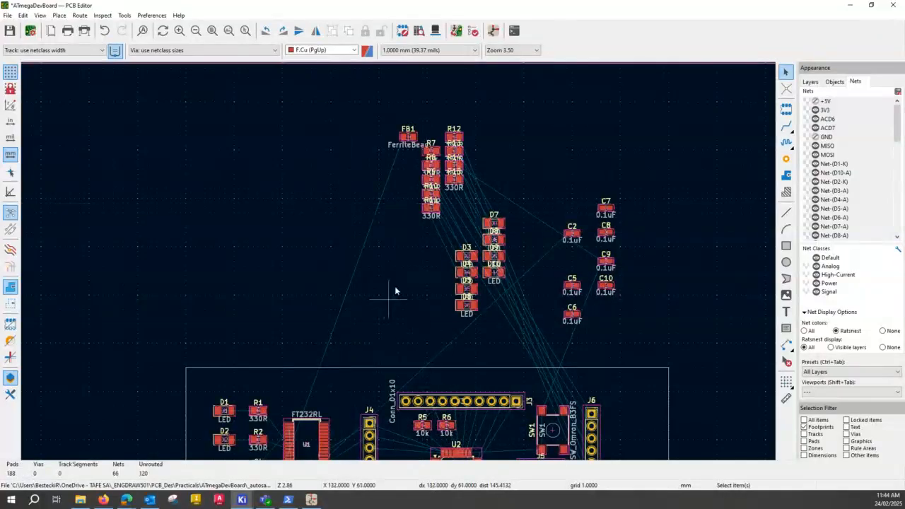
Move the 0.1uF capacitor C9 and the 10k resistor R7 inside the board outline's upper-right corner, near J6.
middle_click_drag(415, 293, 256, 300)
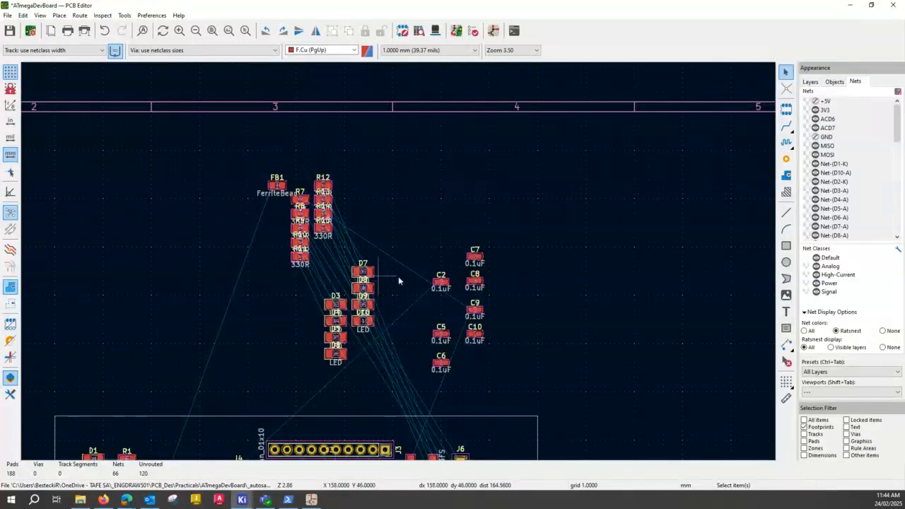
left_click(477, 309)
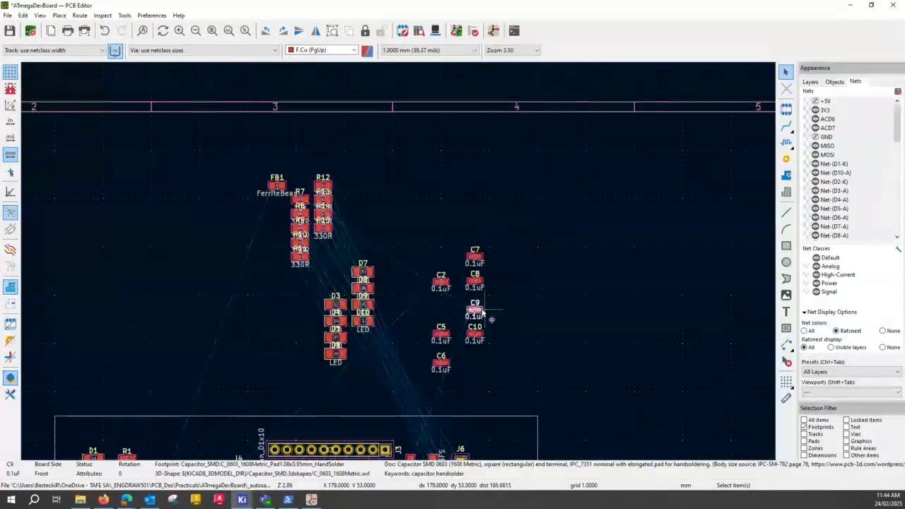
left_click_drag(477, 310, 499, 438)
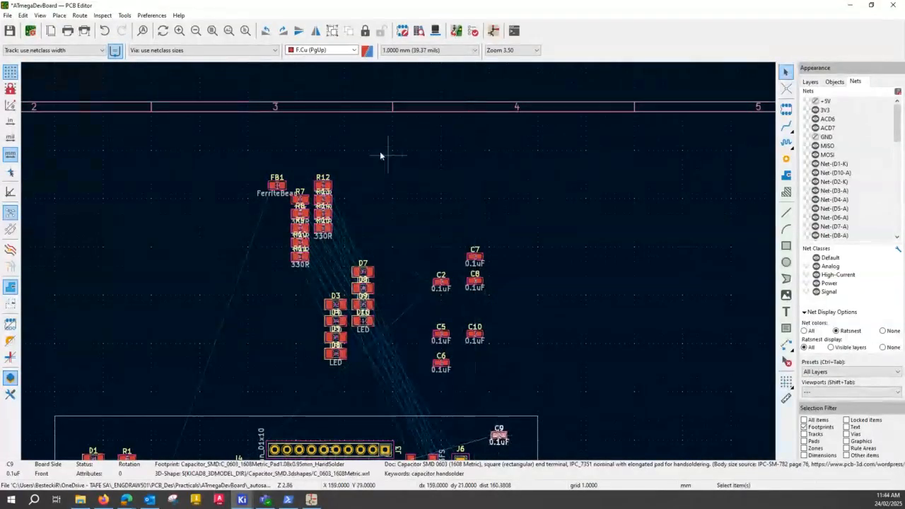
left_click(299, 199)
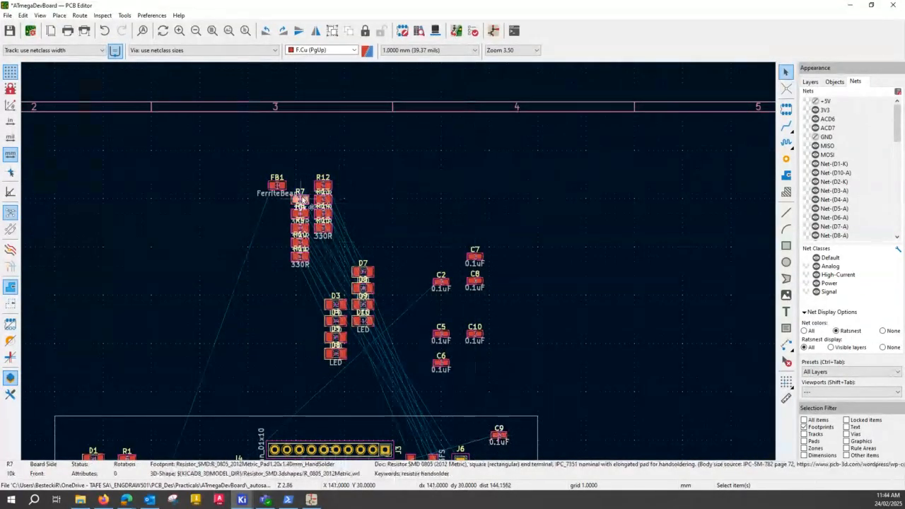
left_click_drag(300, 199, 508, 455)
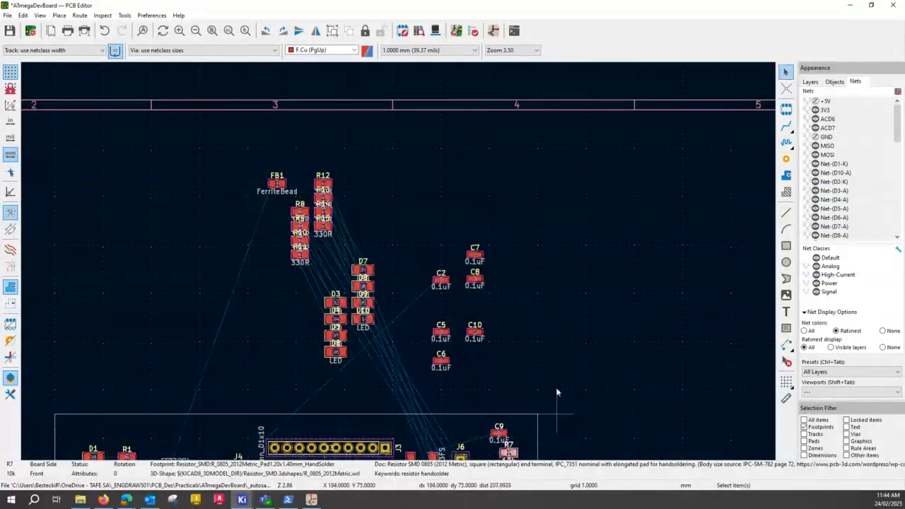
Align R7 directly below C9 and move the pair together to the space between U2 and switch SW1.
middle_click_drag(553, 390, 550, 232)
scroll(399, 266, "up", 2)
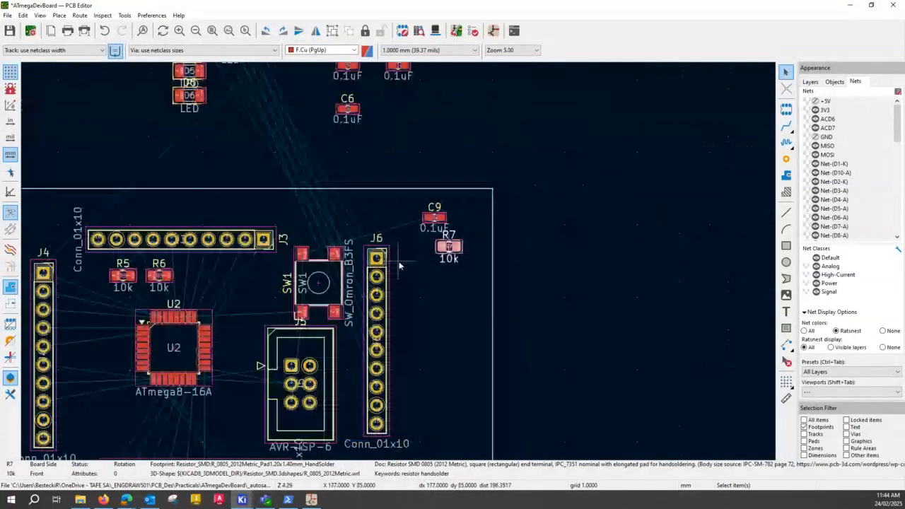
scroll(399, 266, "up", 2)
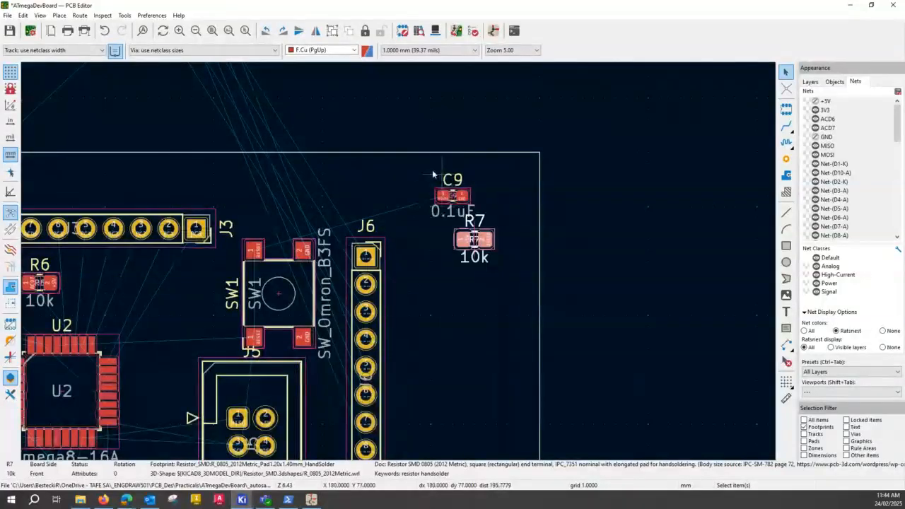
left_click_drag(480, 240, 460, 239)
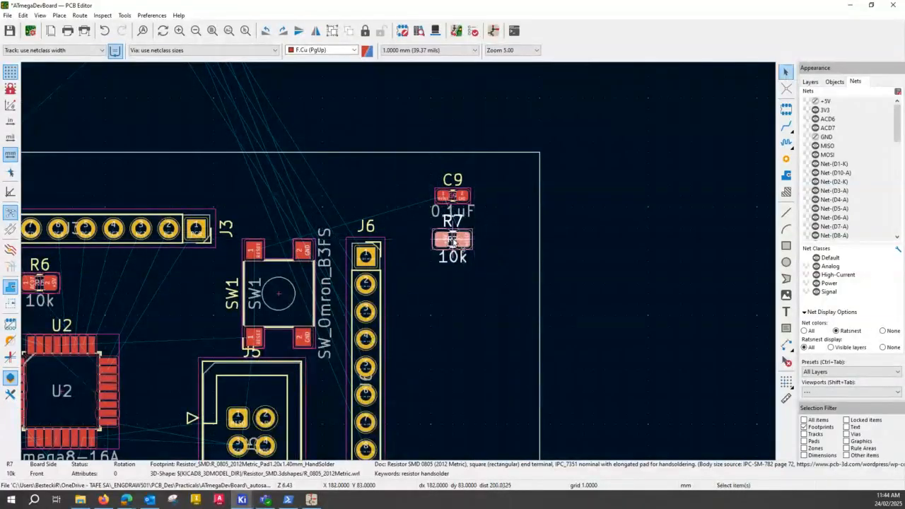
left_click_drag(413, 165, 495, 286)
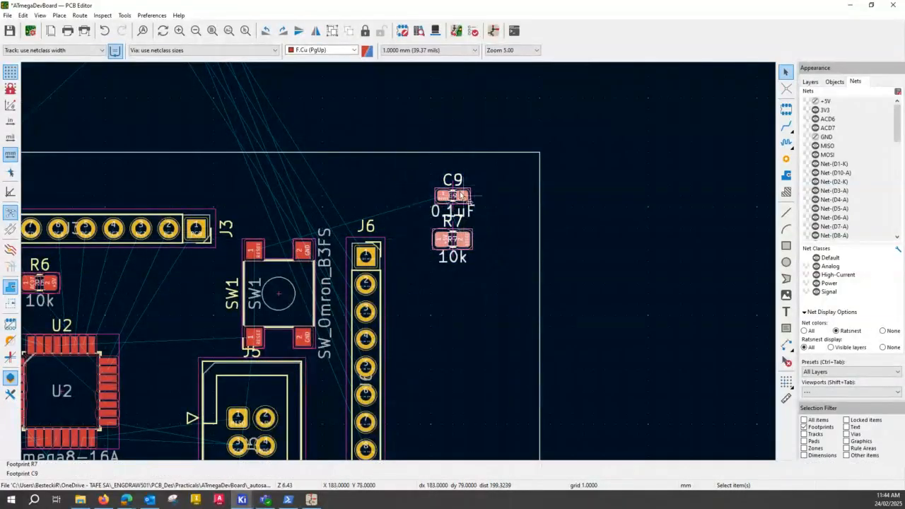
left_click_drag(461, 195, 200, 282)
left_click(479, 301)
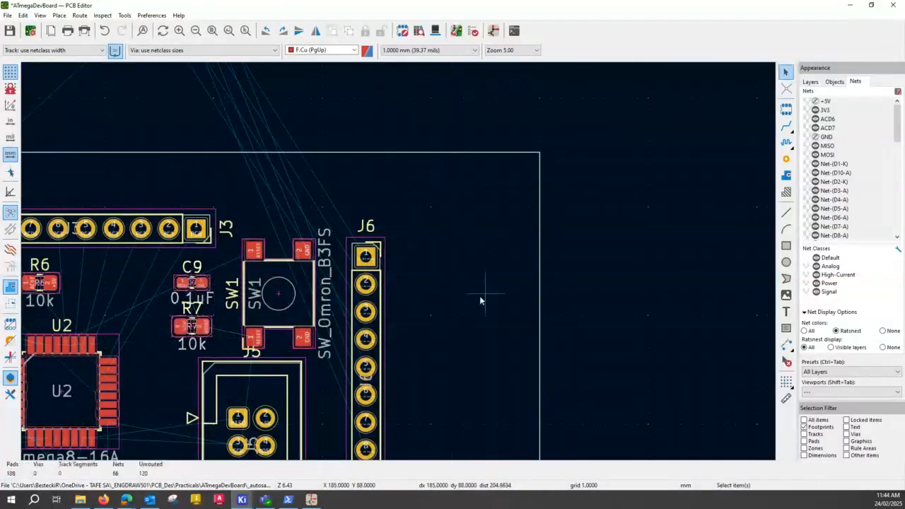
scroll(469, 281, "down", 4)
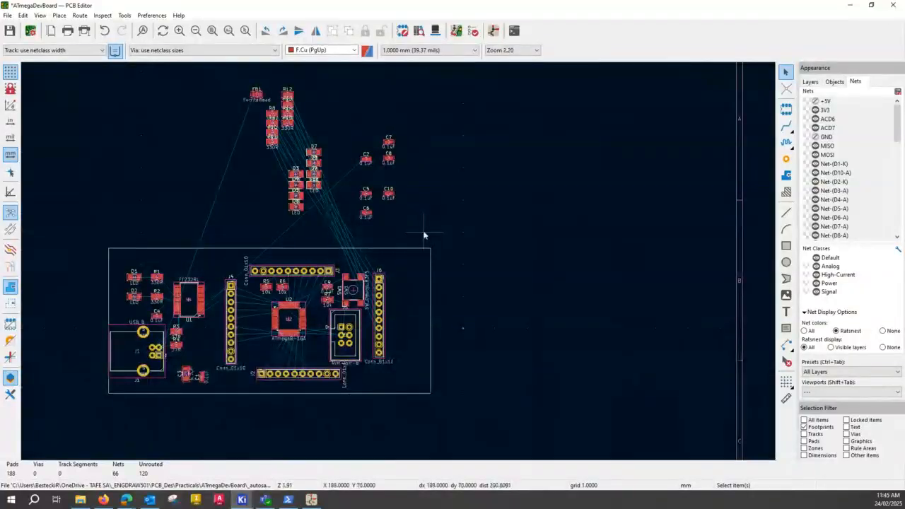
scroll(288, 323, "up", 4)
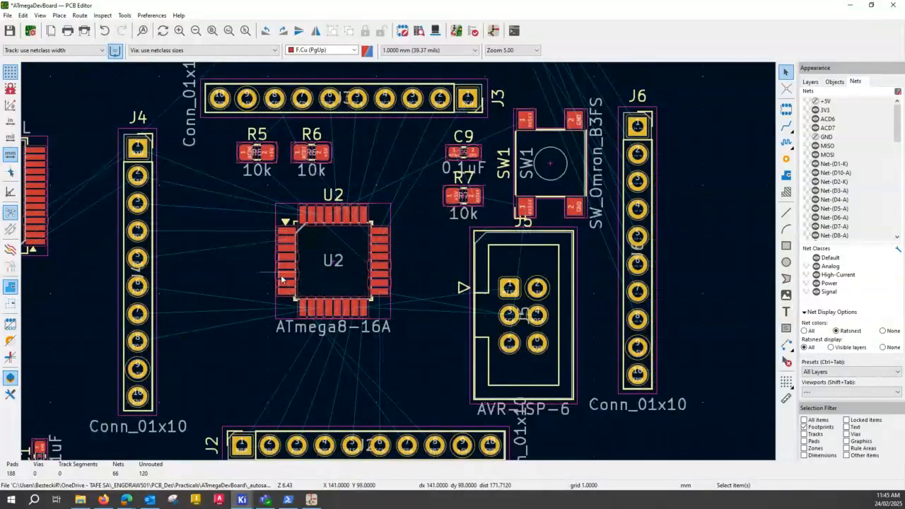
scroll(282, 279, "down", 2)
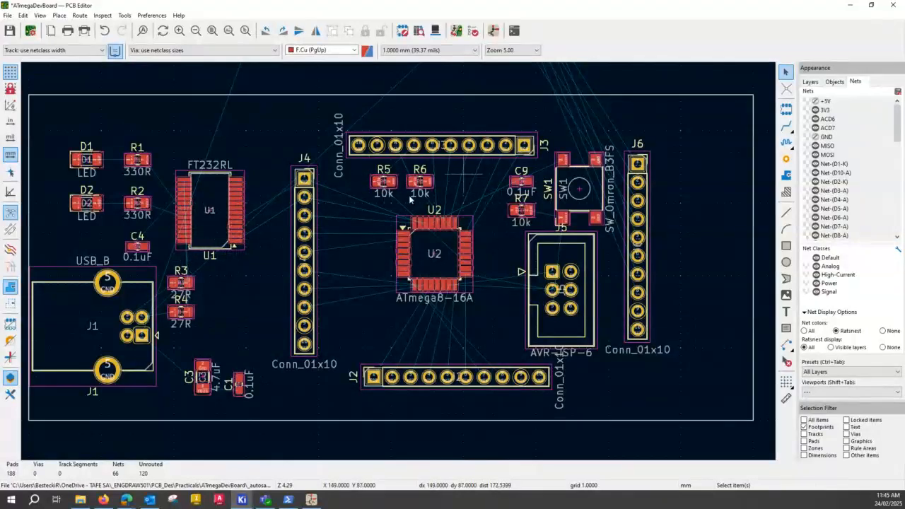
Move the 0.1uF capacitor C5 into the board outline, beside R3 and just below U1.
scroll(381, 198, "down", 3)
scroll(460, 160, "up", 3)
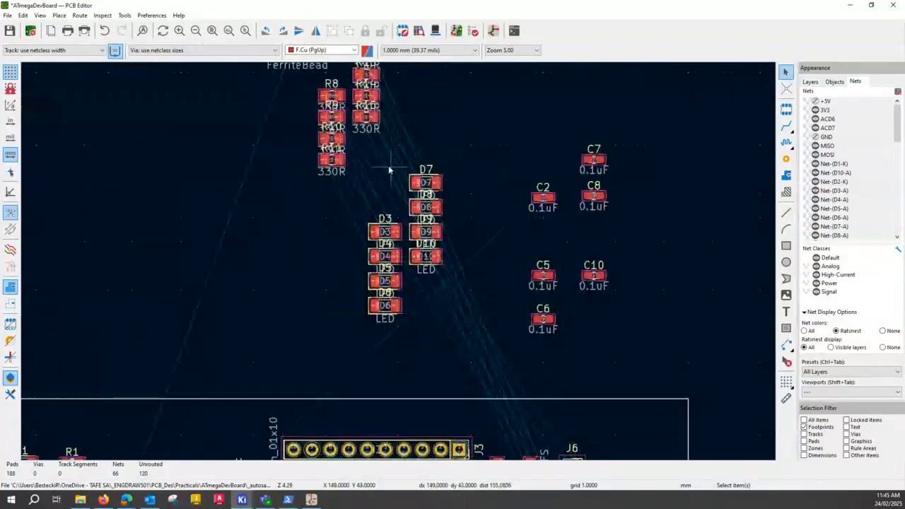
middle_click_drag(426, 320, 403, 168)
left_click(519, 225)
left_click_drag(519, 225, 192, 391)
middle_click_drag(232, 367, 326, 198)
left_click_drag(306, 213, 262, 365)
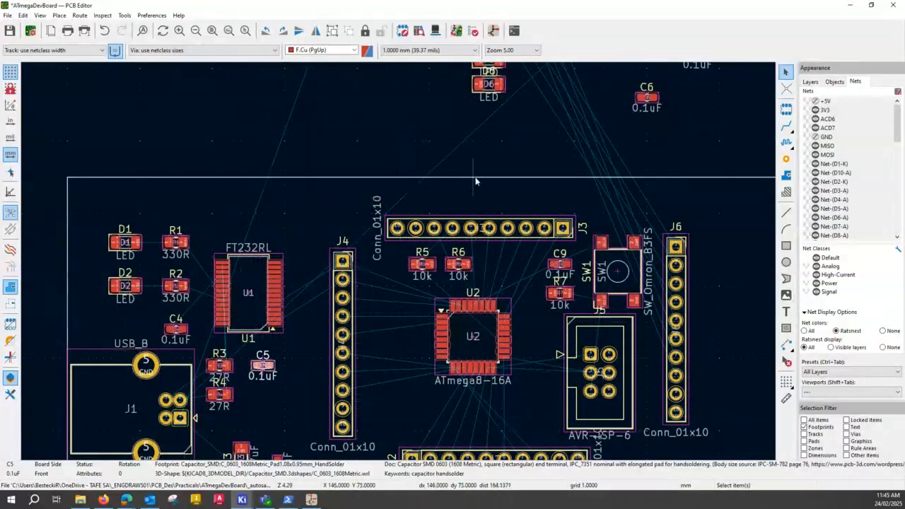
Pair up the 0.1uF capacitors outside the board, placing C7 directly below C6 and C8 directly above C10.
middle_click_drag(418, 125, 276, 241)
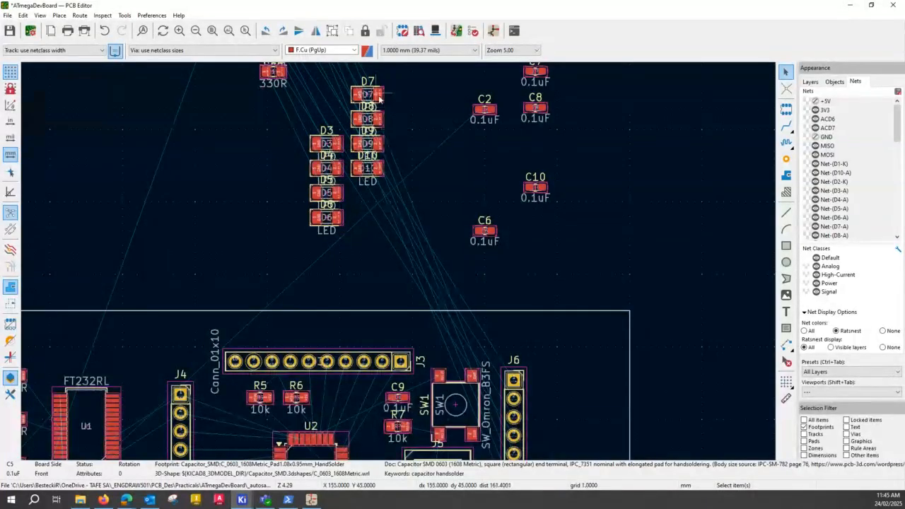
middle_click_drag(403, 160, 340, 244)
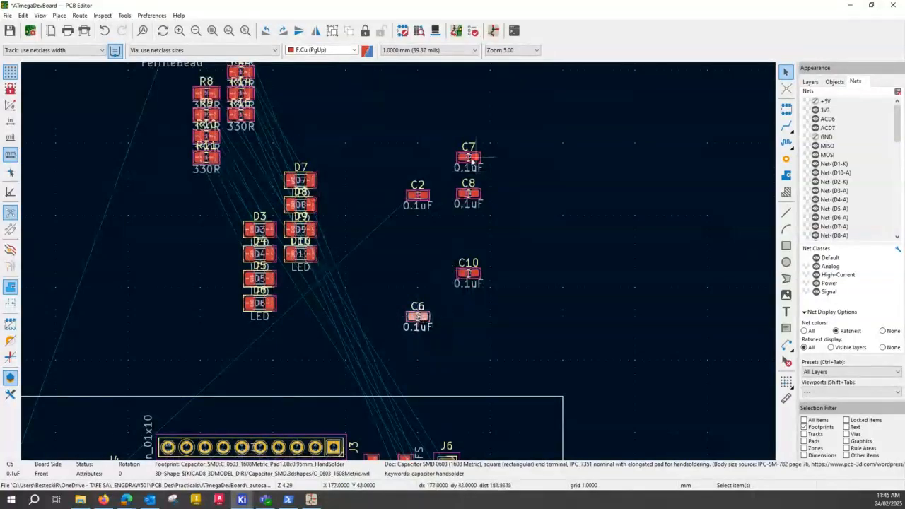
left_click_drag(475, 158, 418, 360)
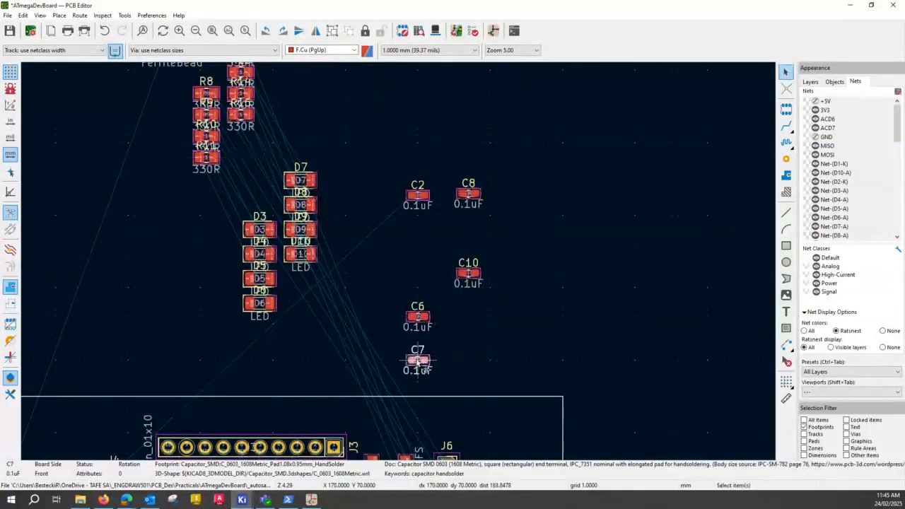
double_click(470, 192)
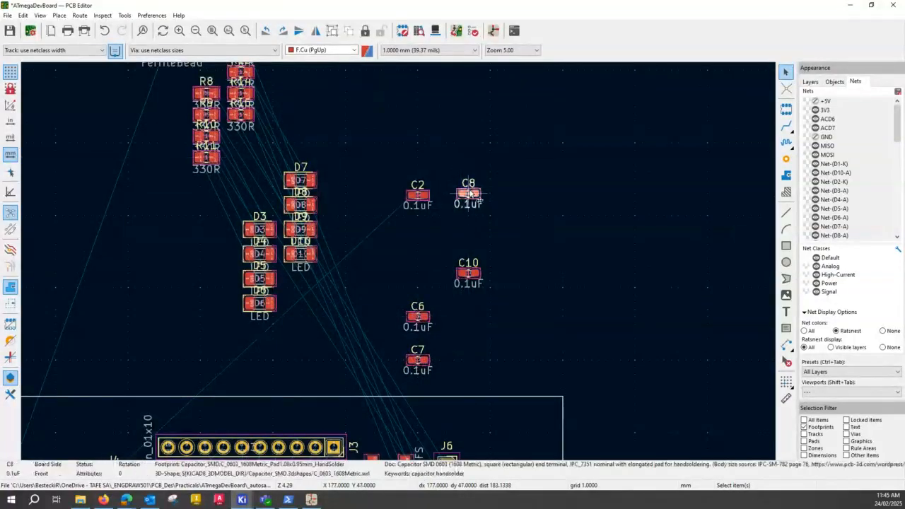
left_click(426, 381)
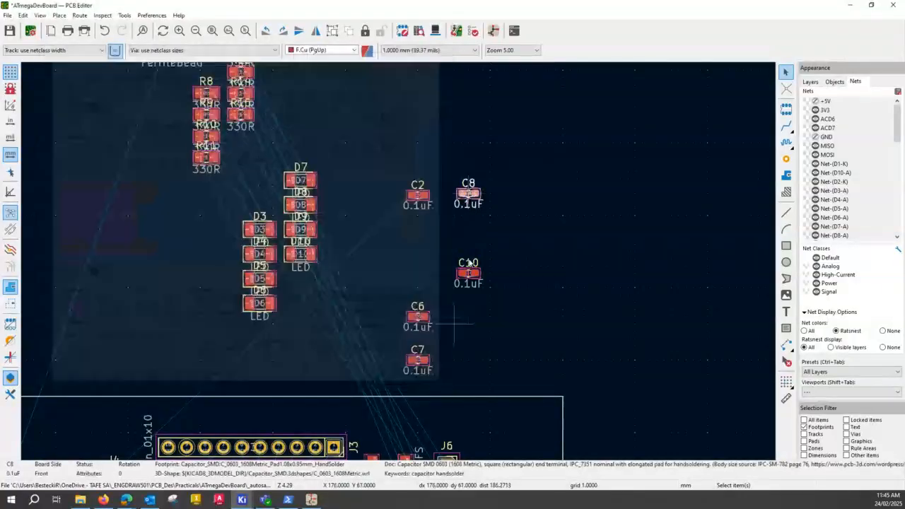
left_click_drag(468, 193, 471, 239)
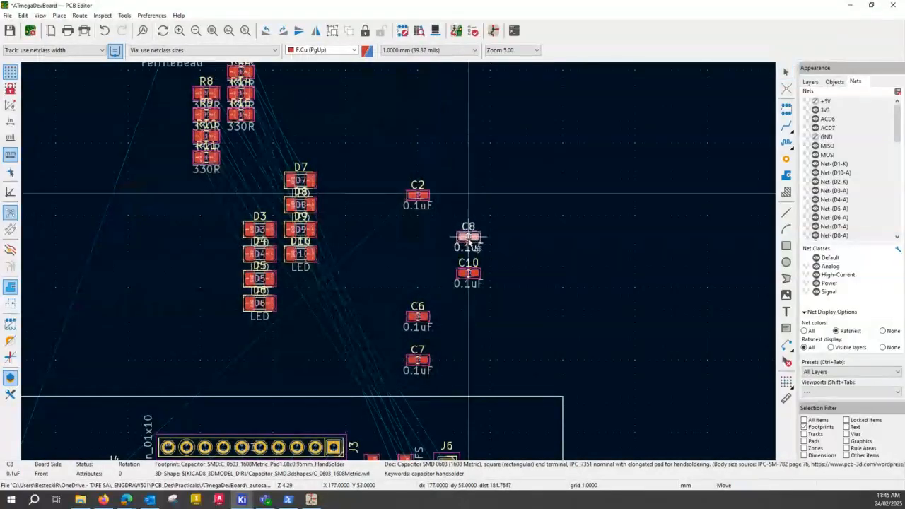
Select C6 and C7 together and move them into the board outline, between connector J4 and U2.
middle_click_drag(470, 338, 521, 125)
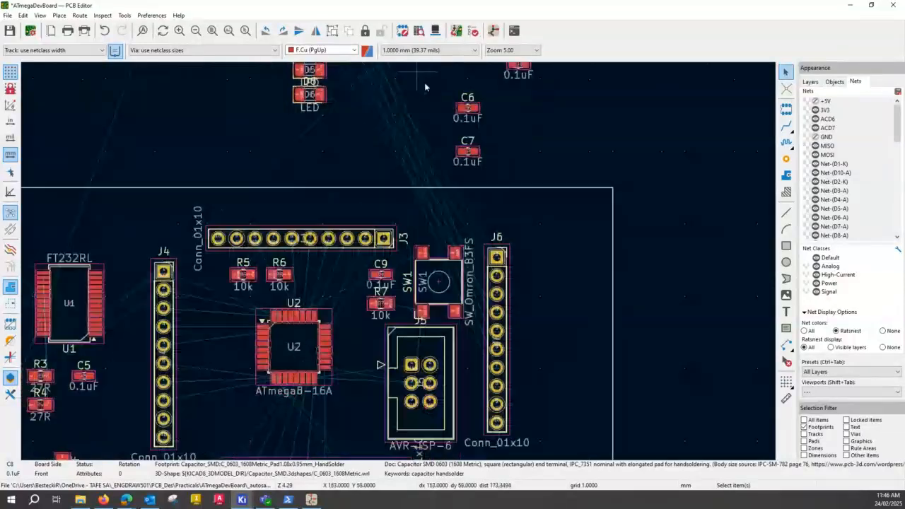
left_click_drag(433, 84, 506, 195)
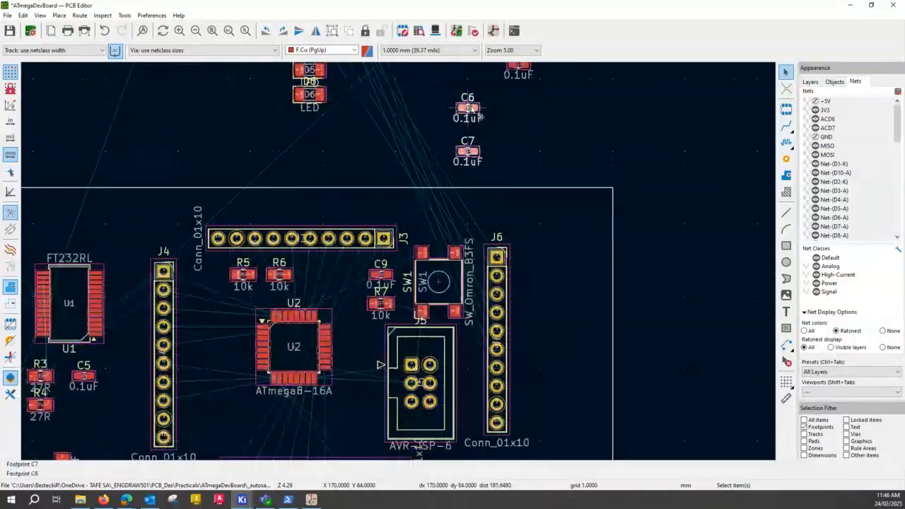
left_click_drag(471, 111, 227, 333)
Select C8 and C10 together and move them into the gap between U2 and connector J5, level with the chip.
middle_click_drag(574, 113, 487, 258)
left_click_drag(468, 246, 468, 246)
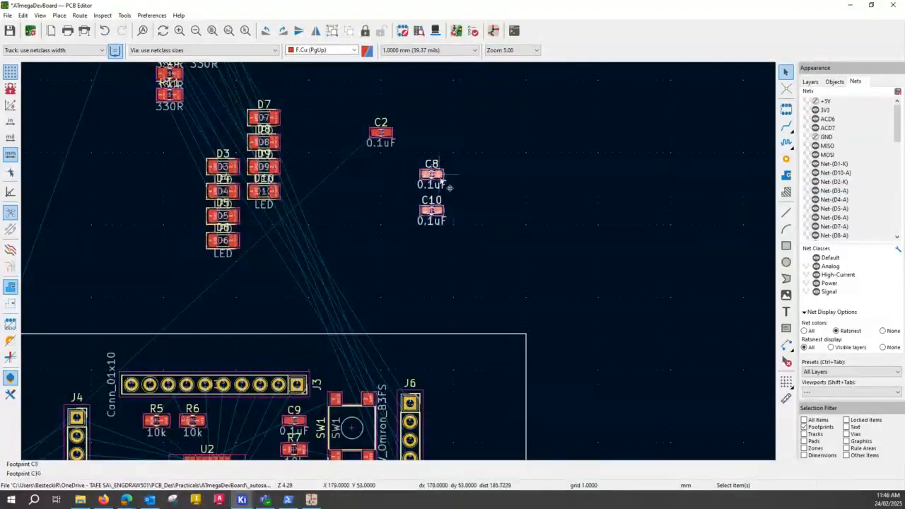
left_click_drag(431, 173, 267, 441)
middle_click_drag(256, 414, 326, 97)
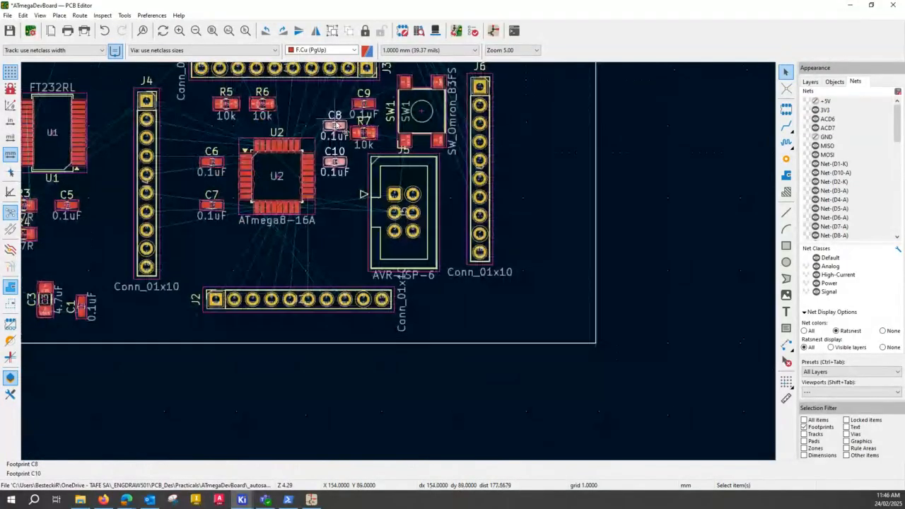
left_click_drag(337, 128, 337, 159)
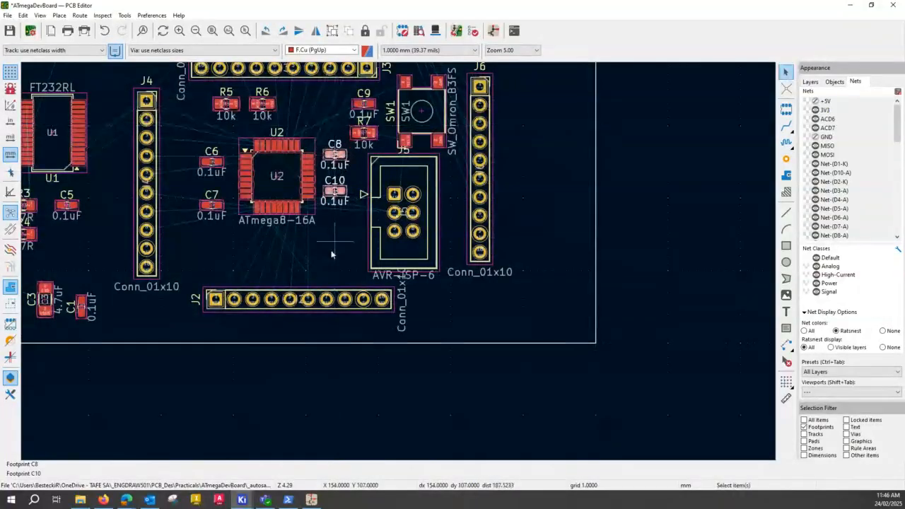
left_click(335, 253)
Move the ferrite bead FB1 into the board outline, beside C1 near the lower edge.
scroll(328, 247, "up", 1)
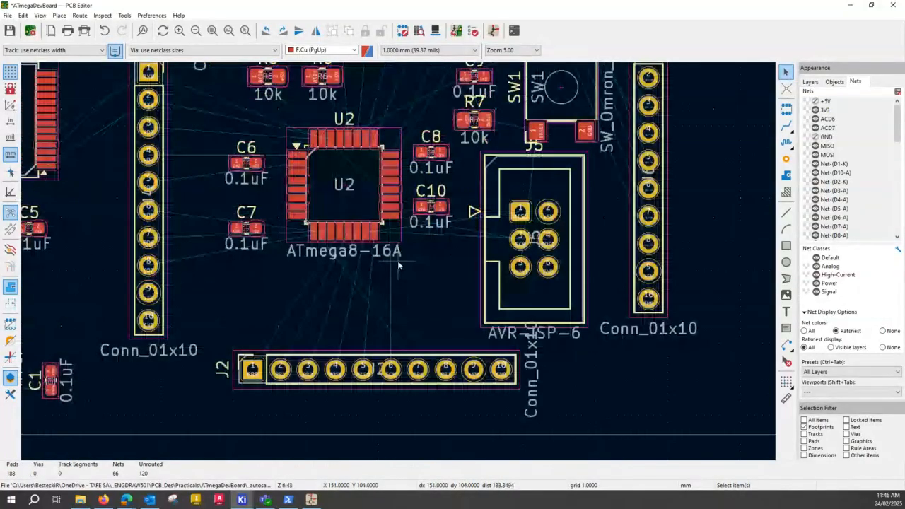
scroll(398, 262, "up", 1)
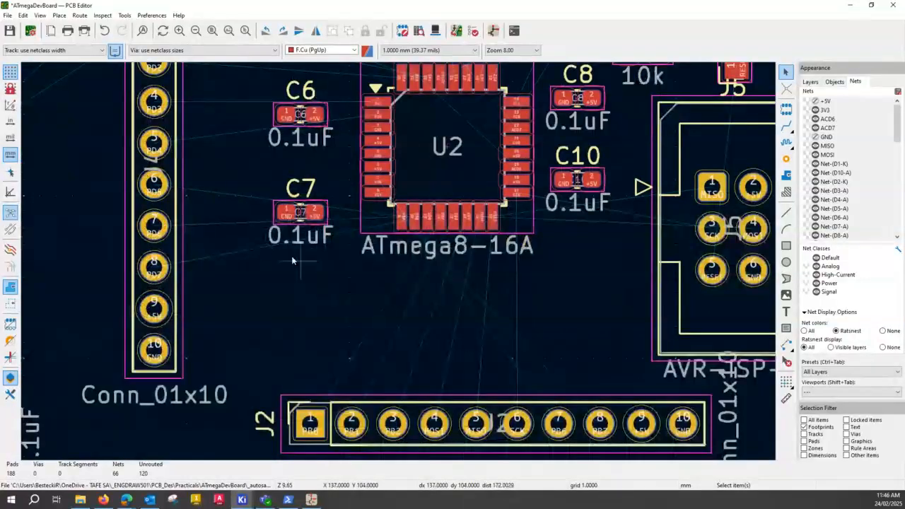
scroll(475, 210, "down", 2)
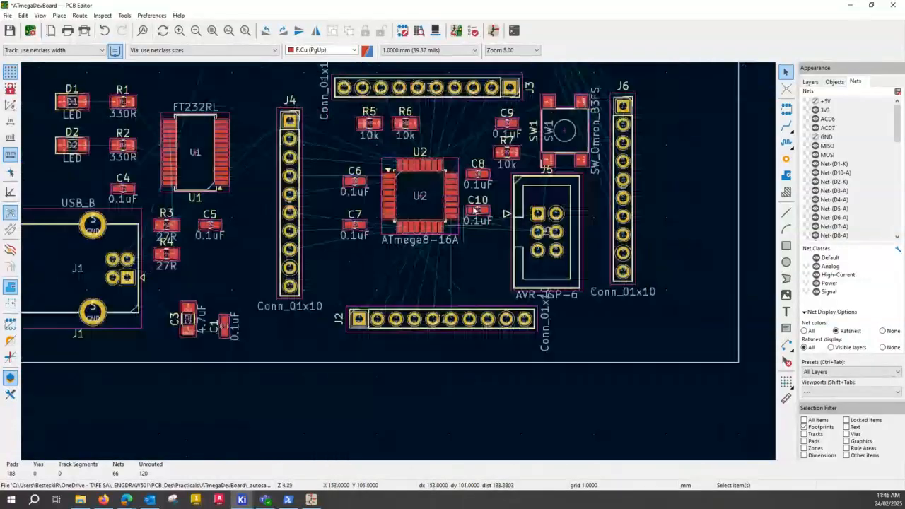
scroll(475, 210, "down", 1)
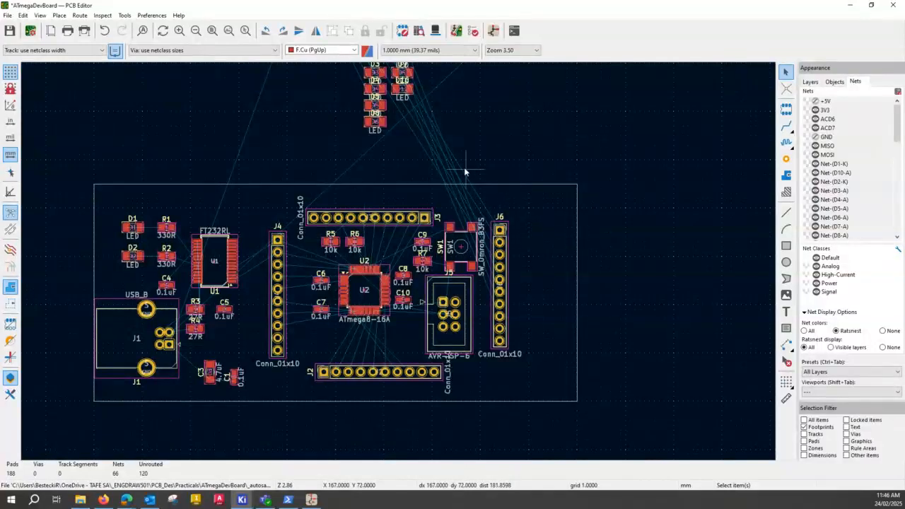
scroll(470, 164, "down", 2)
left_click(295, 120)
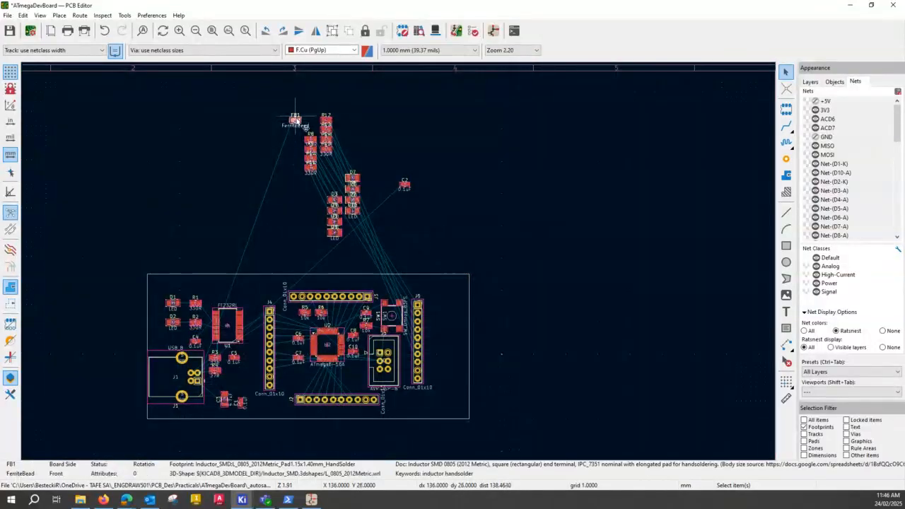
left_click_drag(295, 121, 260, 409)
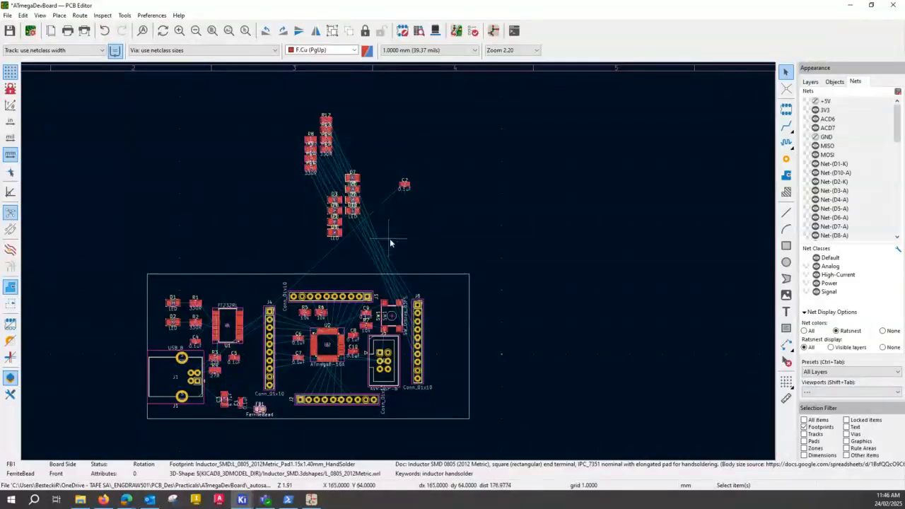
Move the 0.1uF capacitor C2 below USB connector J1 near the board's lower edge and rotate it 180 degrees.
left_click(406, 188)
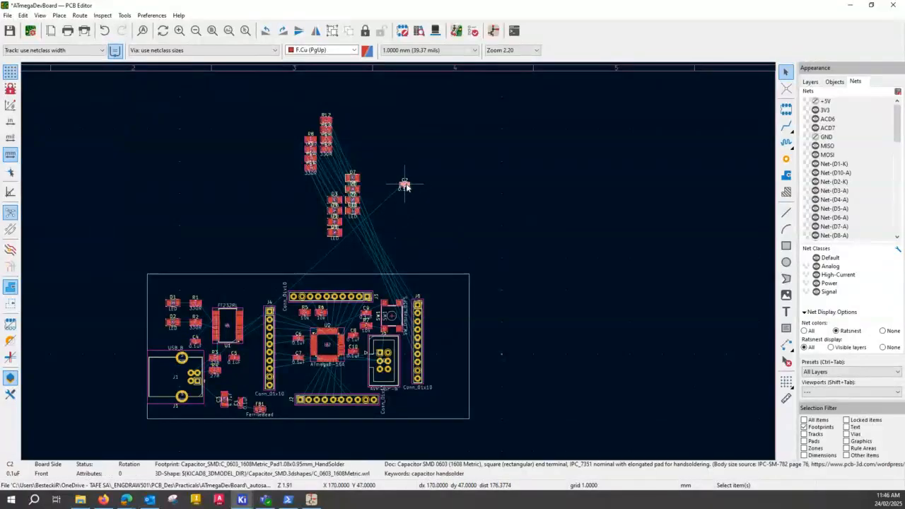
left_click_drag(407, 187, 194, 414)
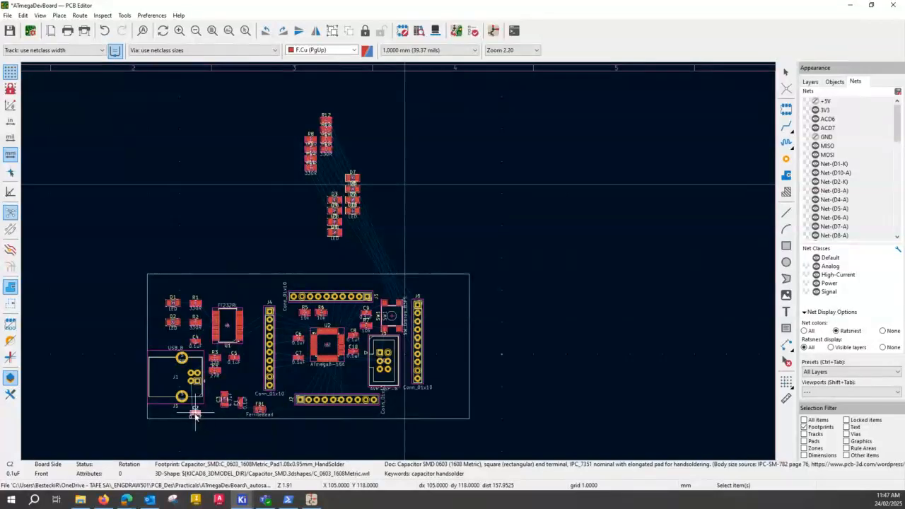
scroll(182, 400, "up", 6)
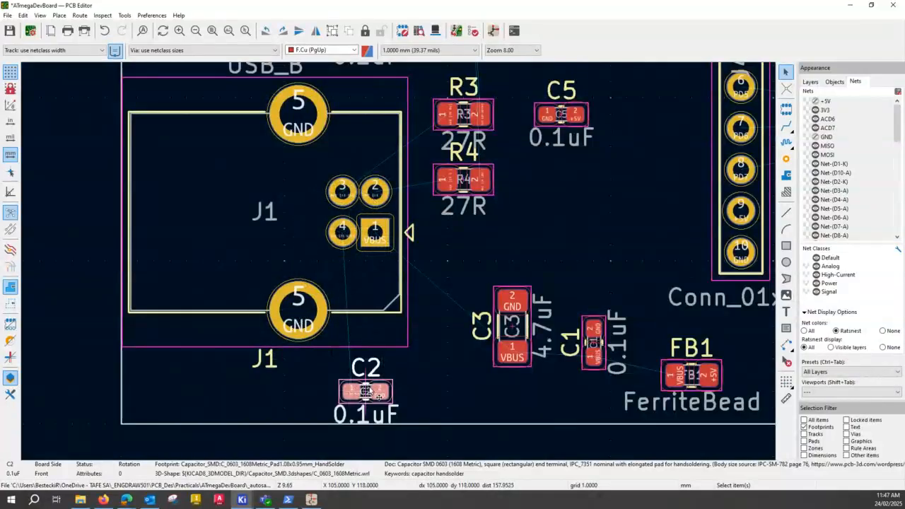
key("r")
key("r")
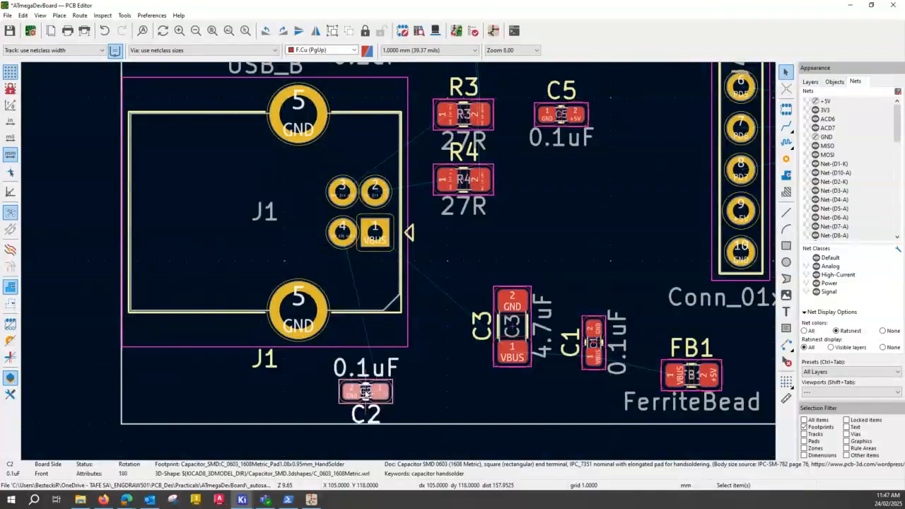
left_click(435, 377)
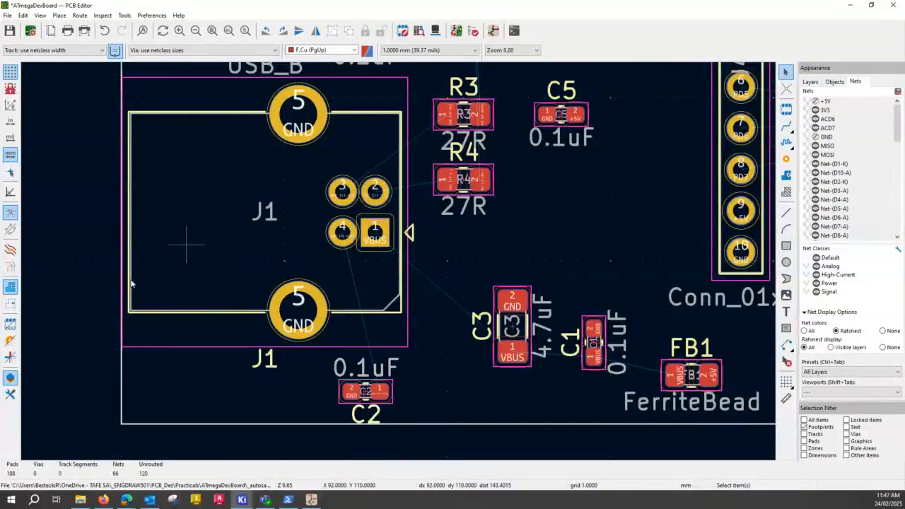
Stack LEDs D7, D8, D9 and D10 in an evenly spaced vertical column in the free area beside the 330R resistors.
scroll(495, 212, "down", 3)
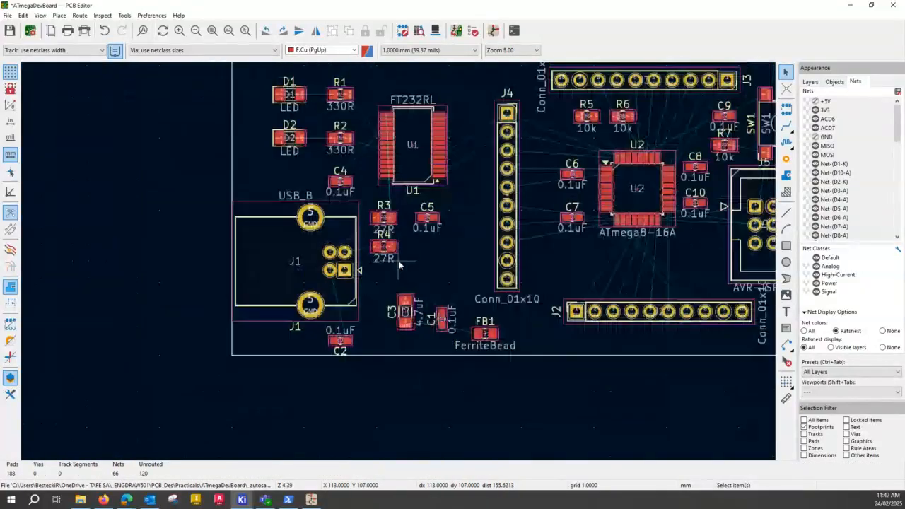
scroll(482, 143, "down", 2)
middle_click_drag(483, 144, 200, 238)
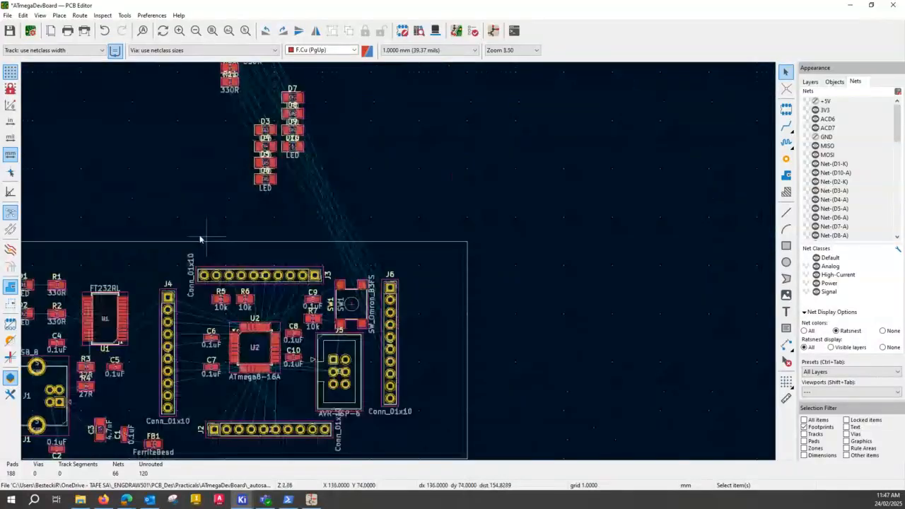
scroll(417, 268, "down", 2)
scroll(398, 265, "up", 4)
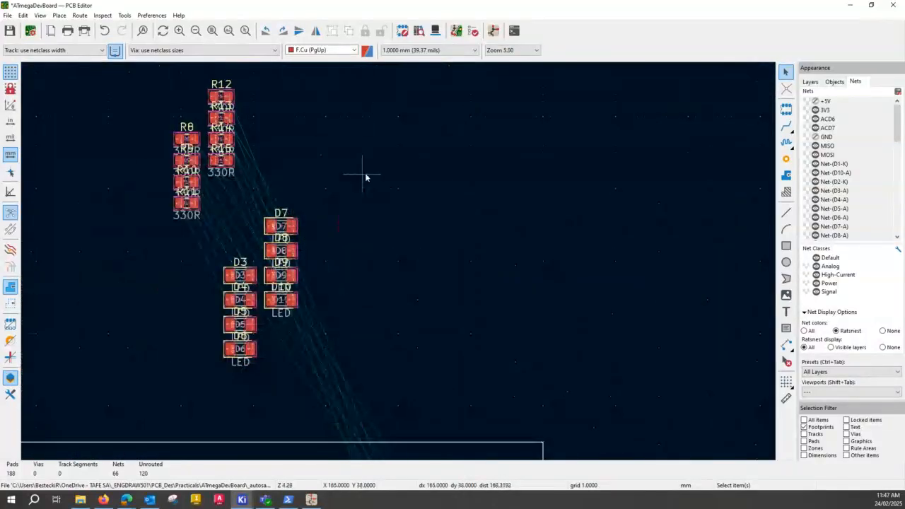
left_click_drag(286, 227, 432, 167)
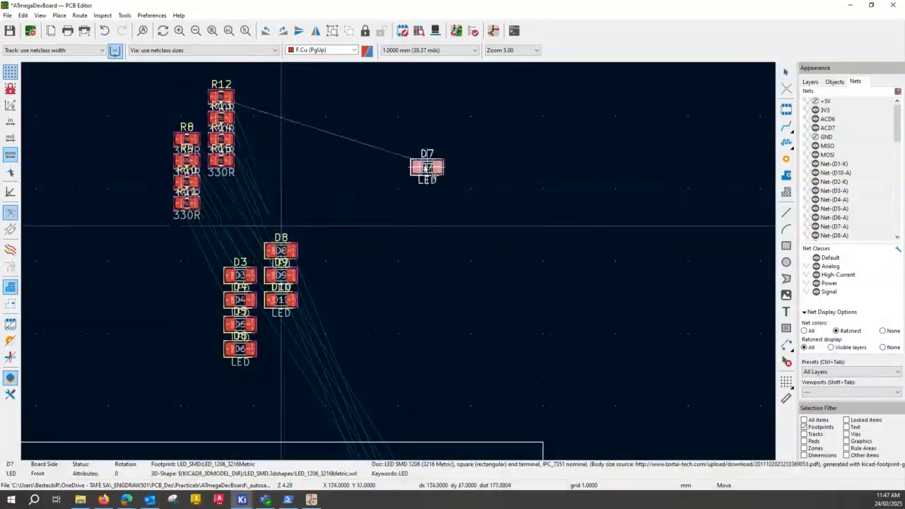
left_click_drag(280, 253, 429, 200)
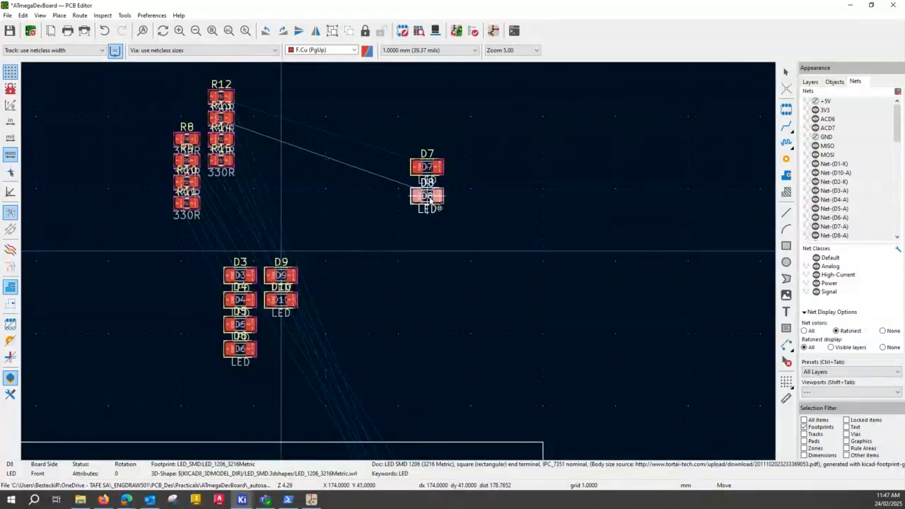
left_click_drag(430, 200, 431, 200)
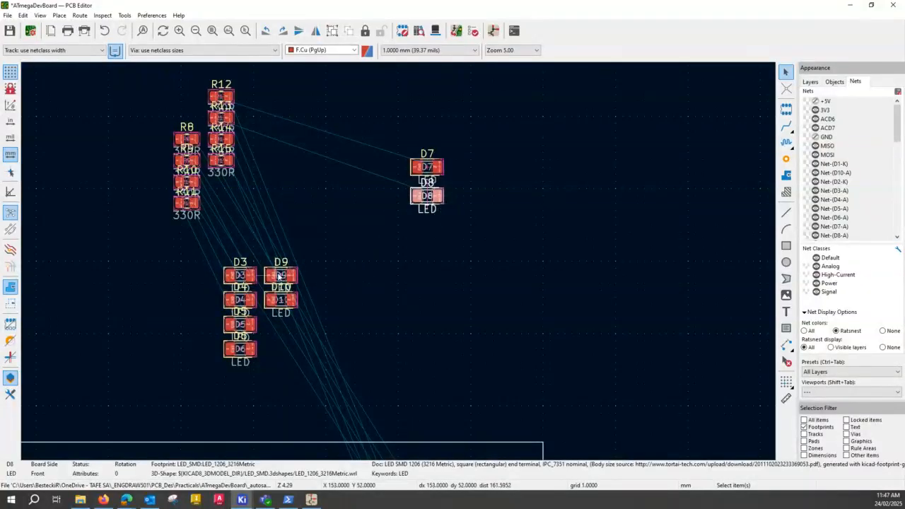
left_click_drag(279, 278, 426, 223)
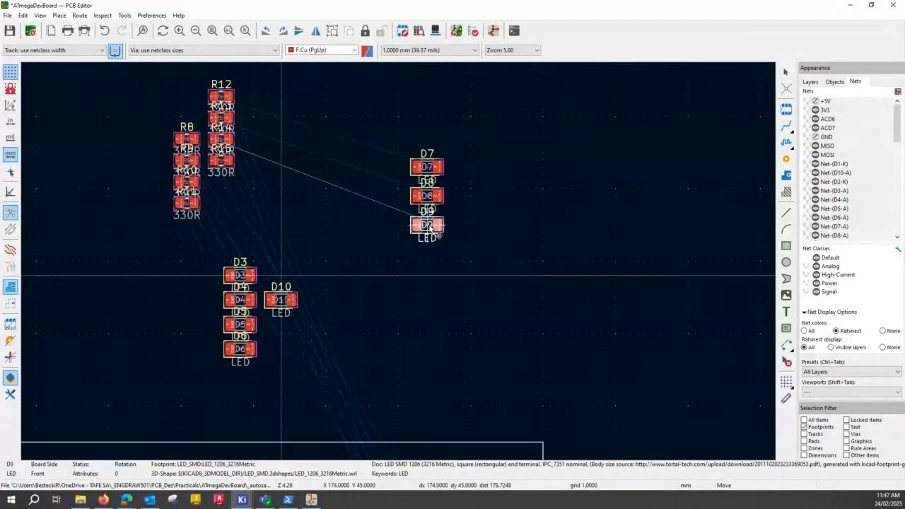
left_click(426, 226)
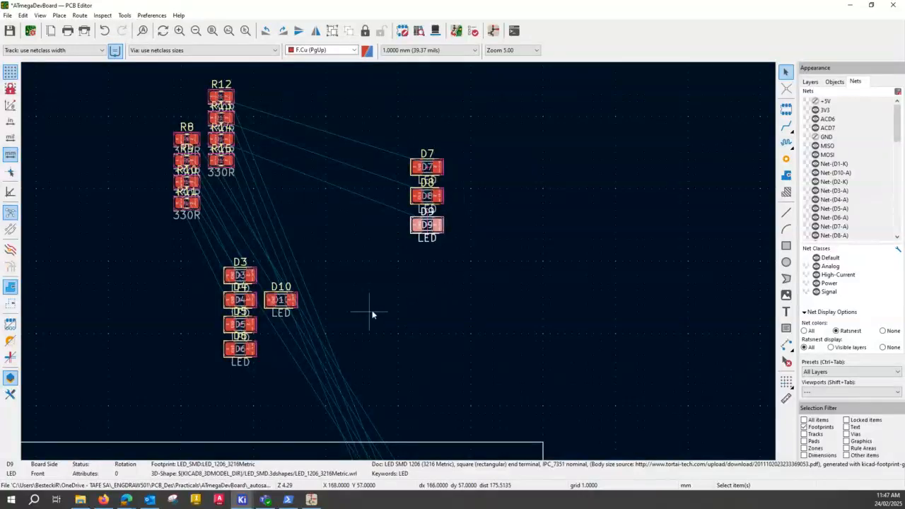
left_click_drag(282, 301, 428, 257)
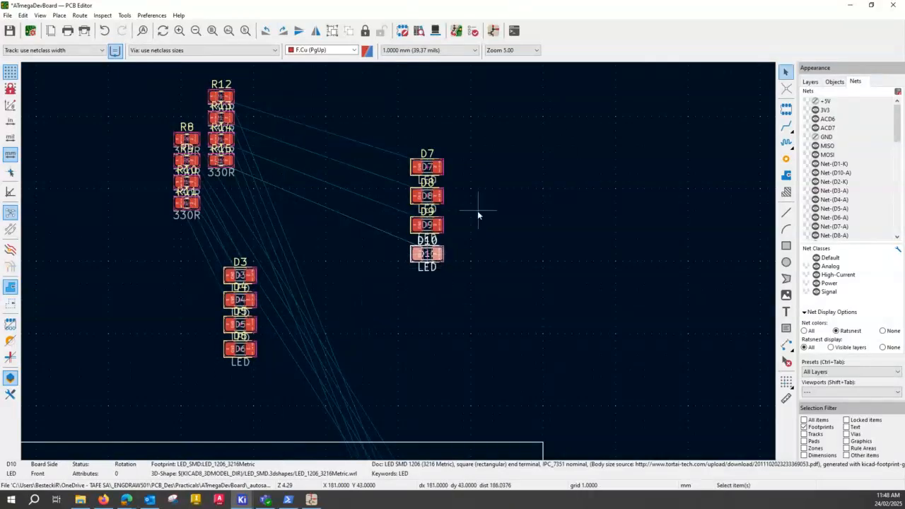
Move LED D3 above the new LED column, then select D7 to D10 together and shift them down to widen the gap.
left_click(240, 275)
left_click_drag(240, 275, 460, 64)
left_click_drag(398, 147, 500, 335)
left_click_drag(448, 181, 450, 259)
left_click_drag(427, 169, 399, 241)
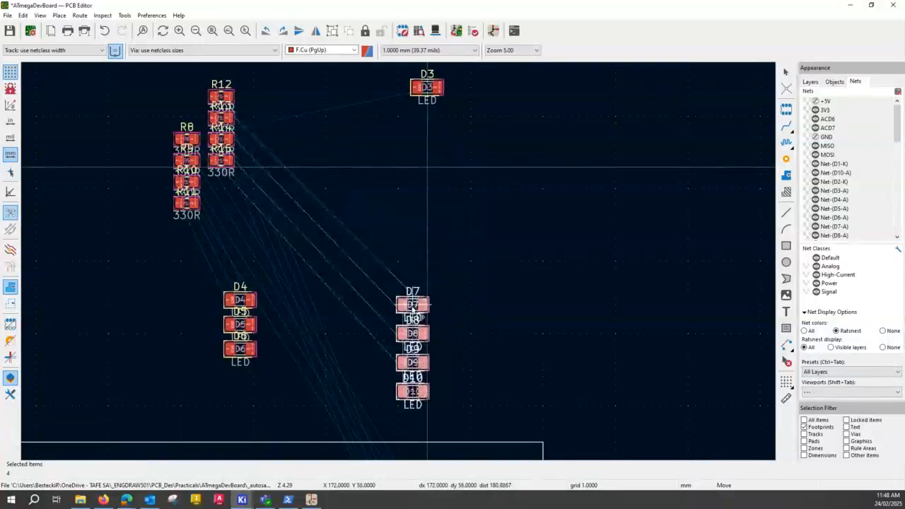
Move LEDs D6, D5, D4 and D3 above D7 to complete an evenly spaced vertical column running from D3 to D10.
left_click(241, 348)
left_click_drag(253, 346, 418, 275)
left_click(249, 326)
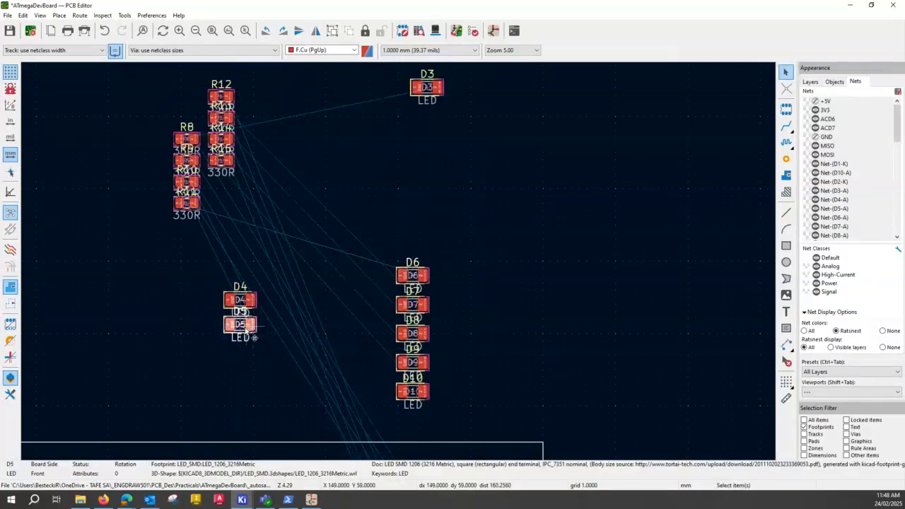
left_click_drag(243, 325, 414, 247)
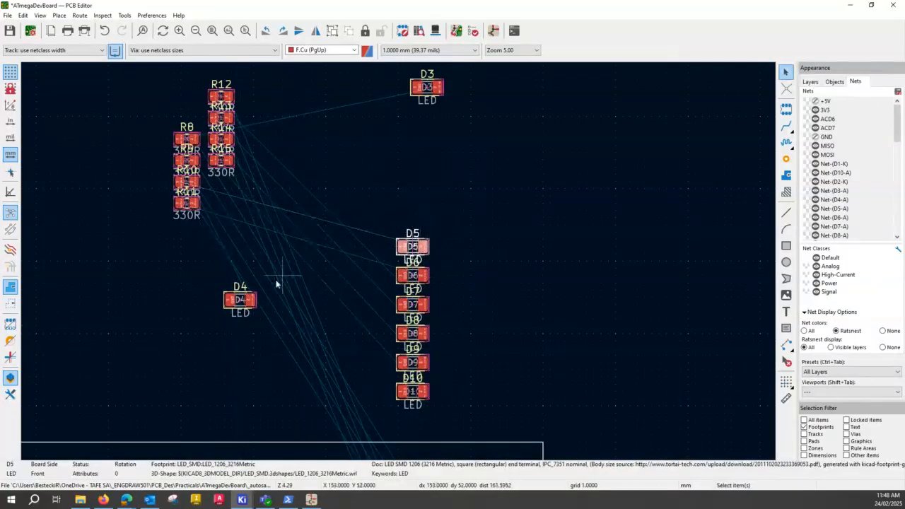
left_click(239, 300)
left_click_drag(239, 299, 416, 219)
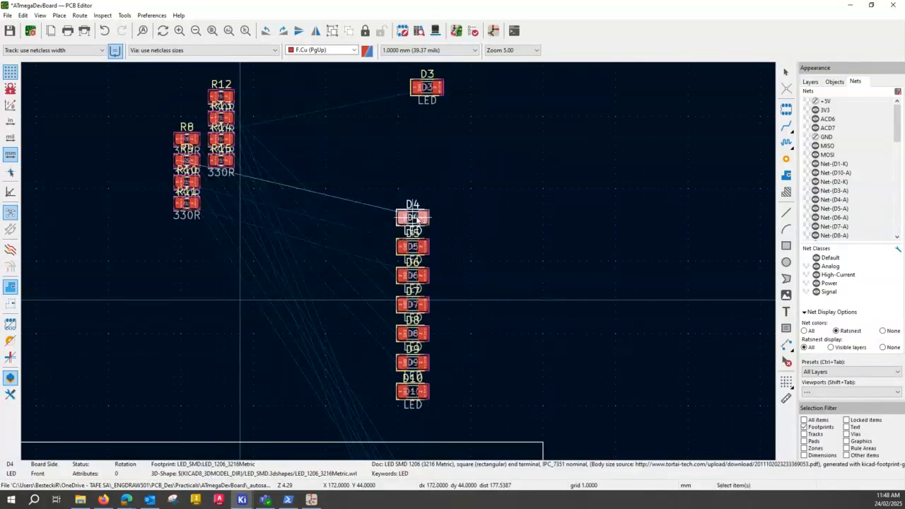
left_click(439, 90)
left_click_drag(439, 91, 416, 192)
left_click(540, 320)
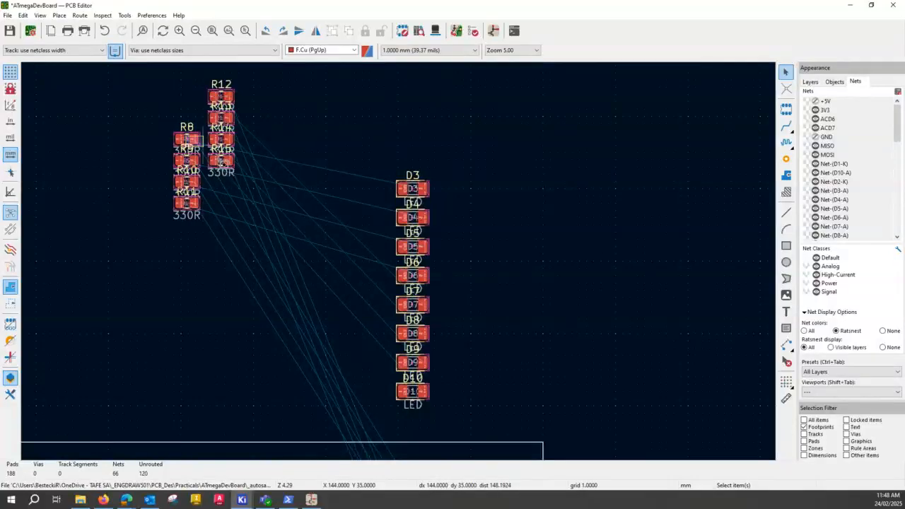
Move the 330R resistors R8, R9, R10 and R11 beside LEDs D3 to D6, one aligned with each LED.
left_click_drag(184, 134, 301, 208)
left_click(189, 140)
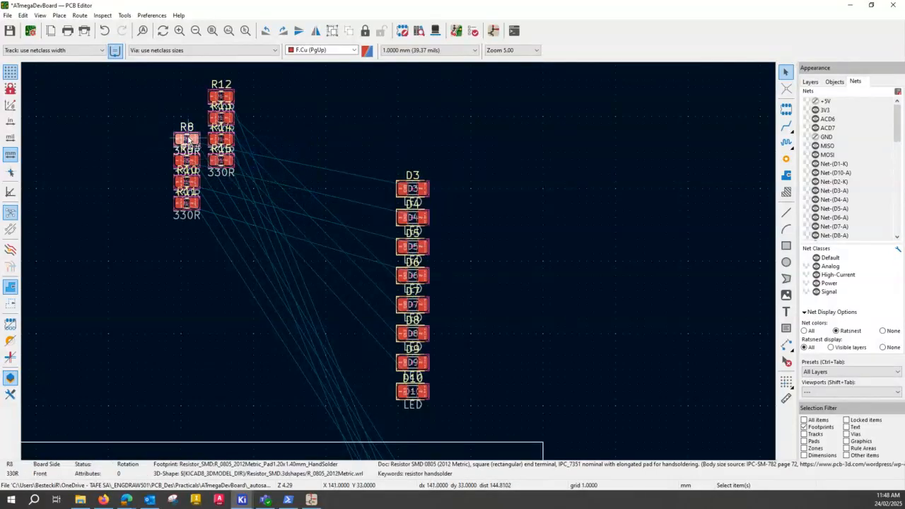
left_click_drag(189, 140, 362, 189)
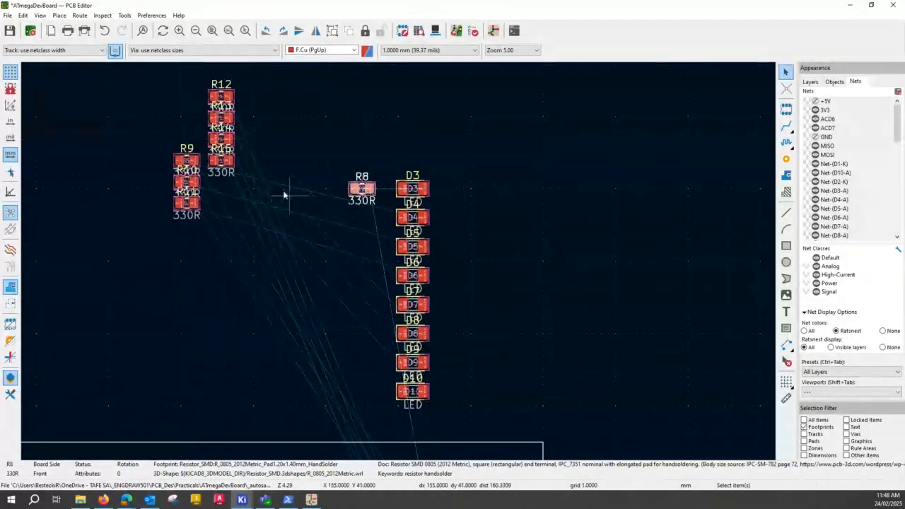
left_click_drag(189, 162, 362, 218)
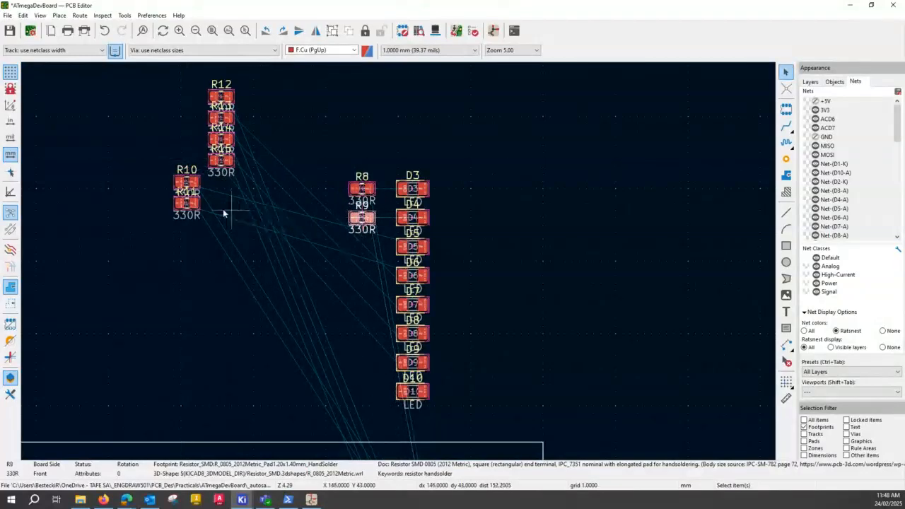
left_click_drag(187, 182, 362, 247)
left_click_drag(186, 204, 361, 276)
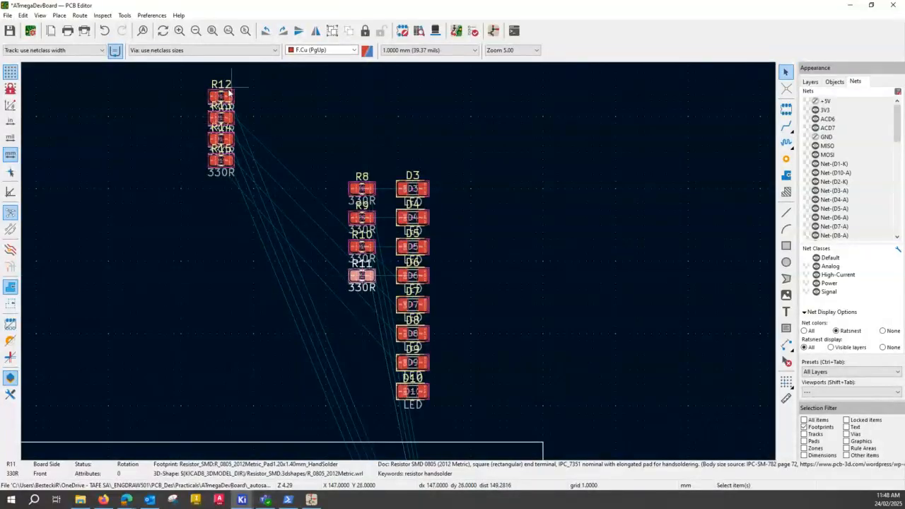
Move the 330R resistors R12 and R13 below R11, aligned with LEDs D7 and D8.
left_click(224, 97)
left_click_drag(224, 97, 361, 305)
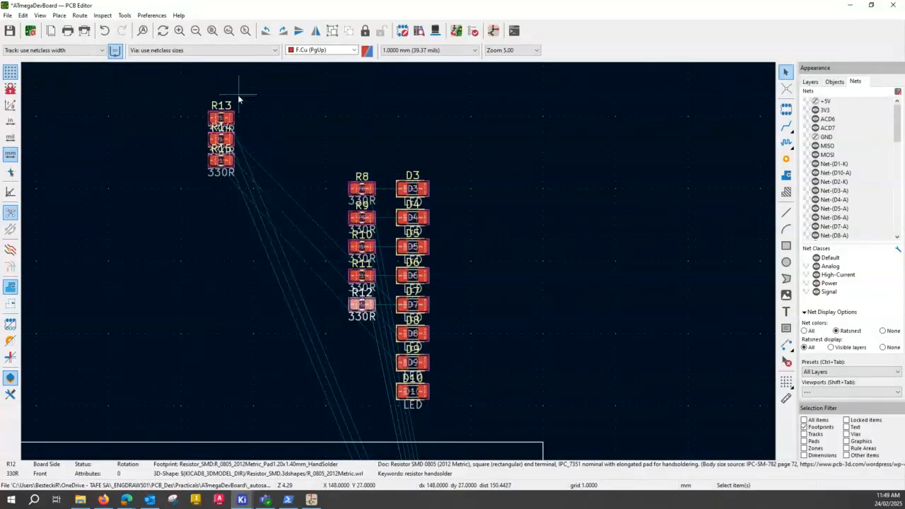
left_click(220, 118)
double_click(220, 118)
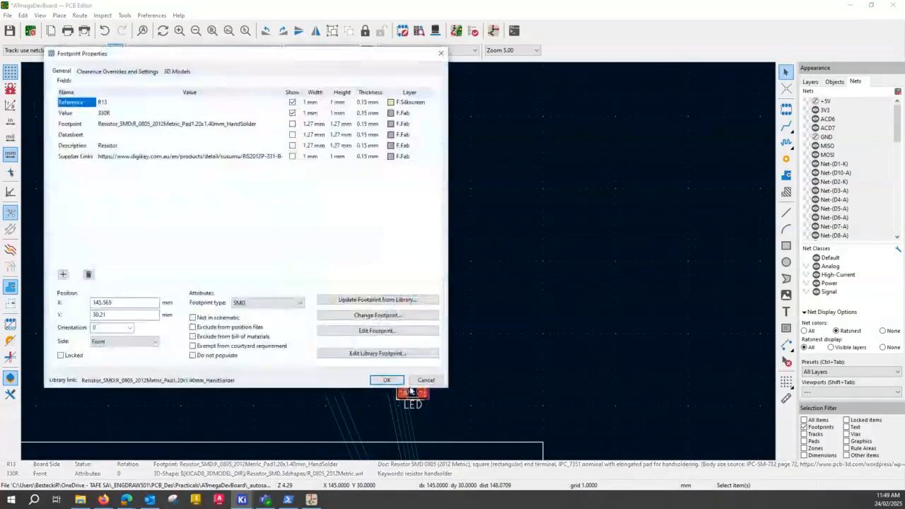
left_click(420, 382)
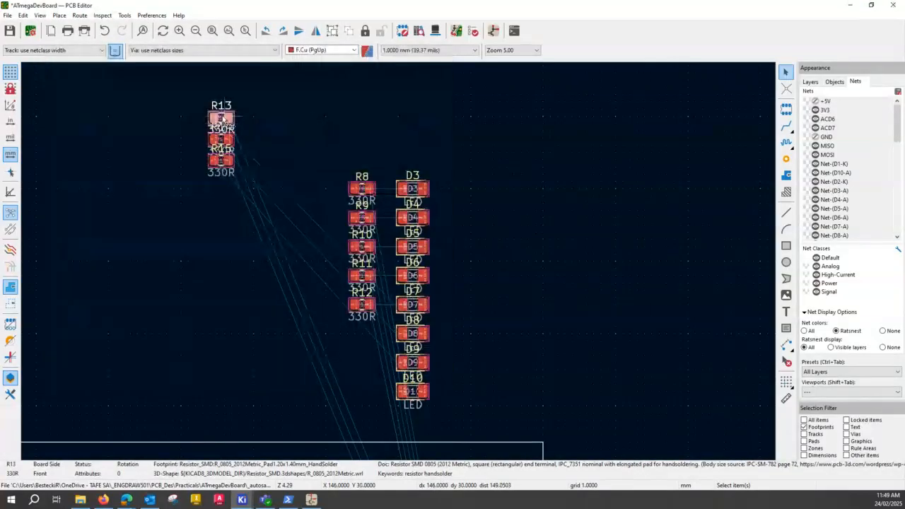
left_click_drag(220, 119, 362, 333)
left_click(361, 333)
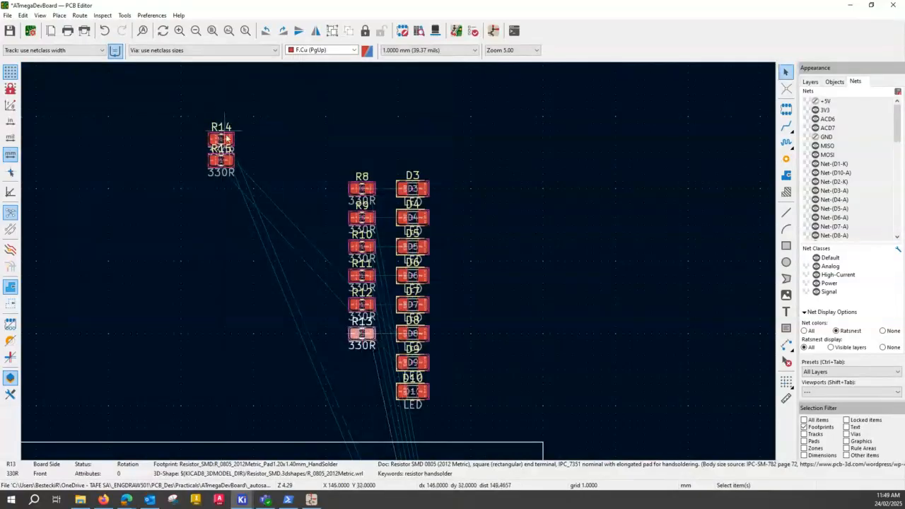
Move the 330R resistors R14 and R15 below R13, aligned with LEDs D9 and D10, and clear the selection.
left_click(226, 142)
left_click_drag(232, 147, 362, 363)
left_click(363, 363)
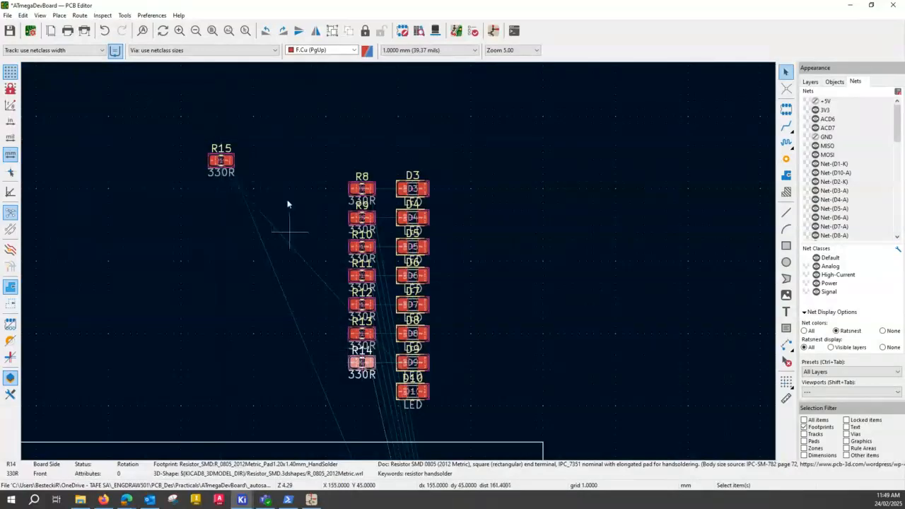
double_click(221, 160)
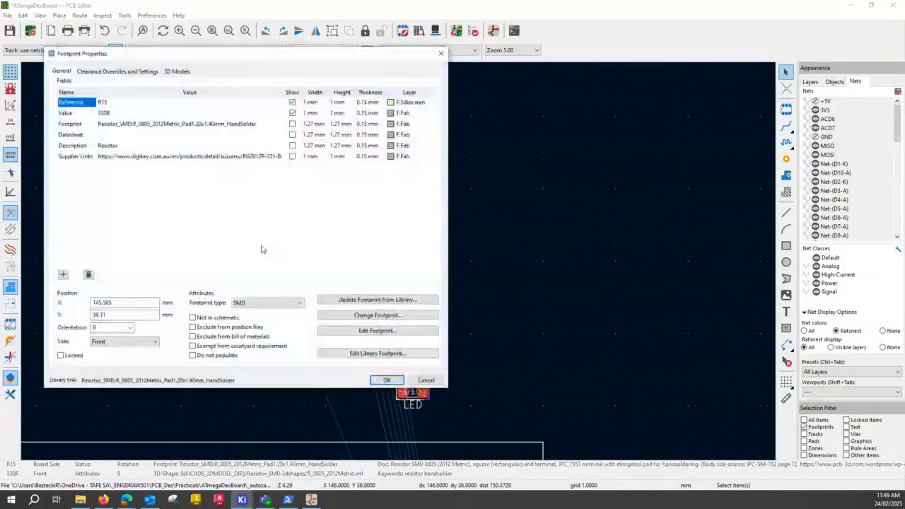
key("Escape")
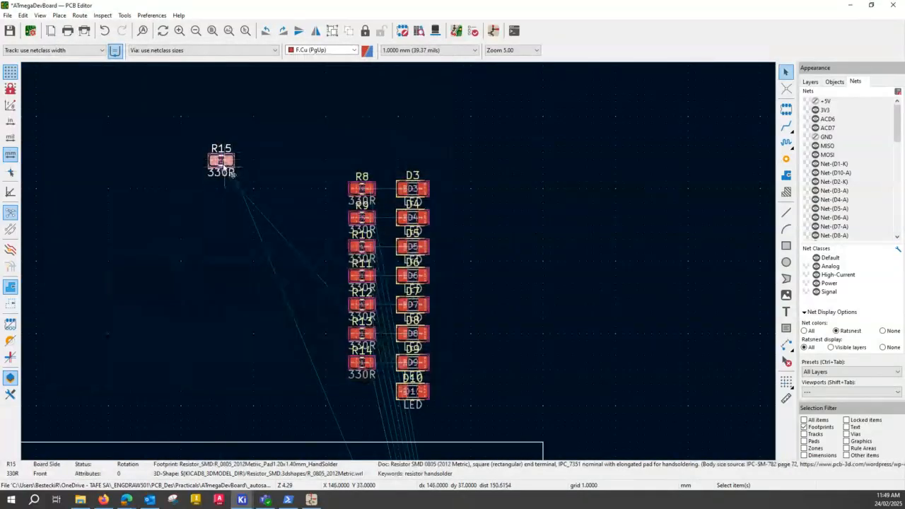
left_click_drag(224, 164, 361, 393)
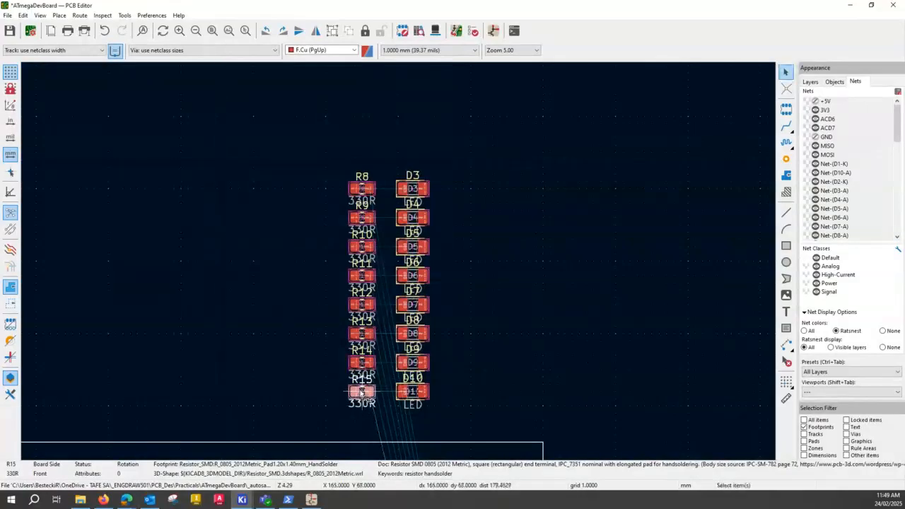
left_click(516, 297)
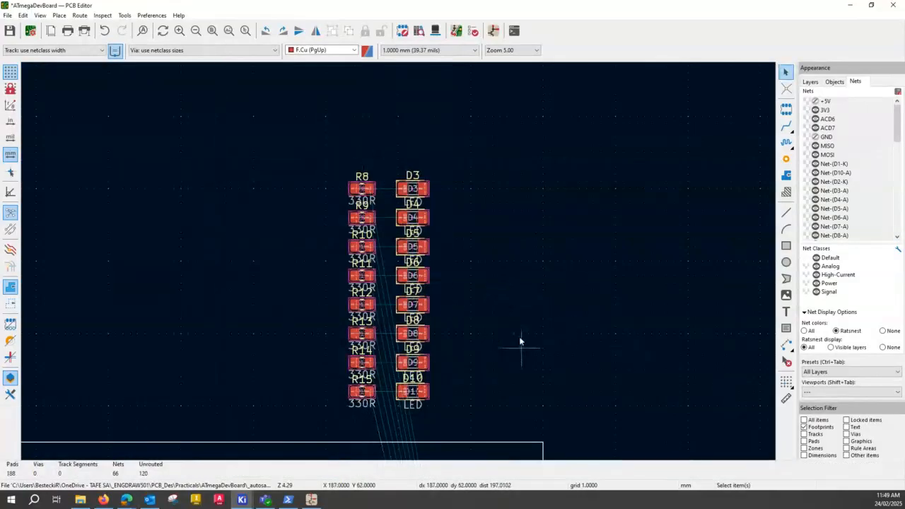
Select resistors R8 to R15 and LEDs D3 to D10 together and move them inside the board outline between J6 and the right edge.
middle_click_drag(521, 344, 418, 148)
middle_click_drag(408, 114, 410, 250)
left_click_drag(226, 98, 396, 373)
middle_click_drag(493, 351, 420, 106)
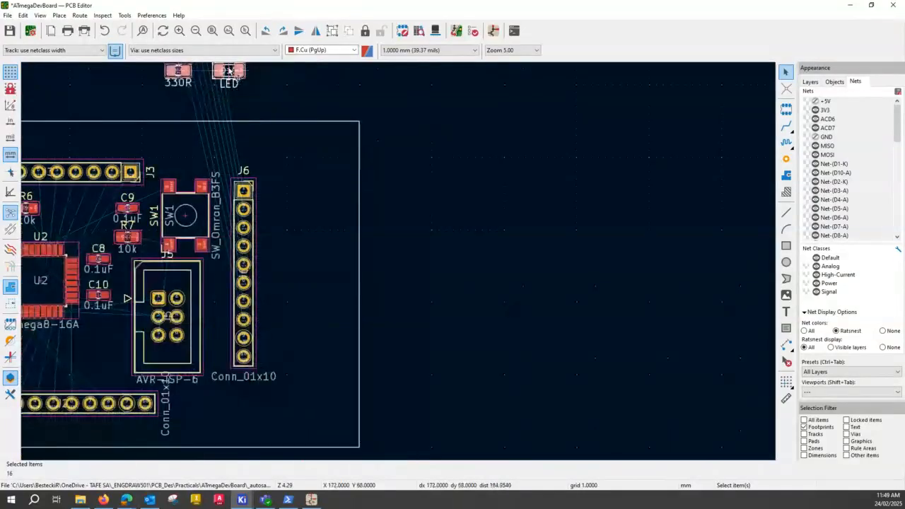
left_click_drag(229, 70, 342, 387)
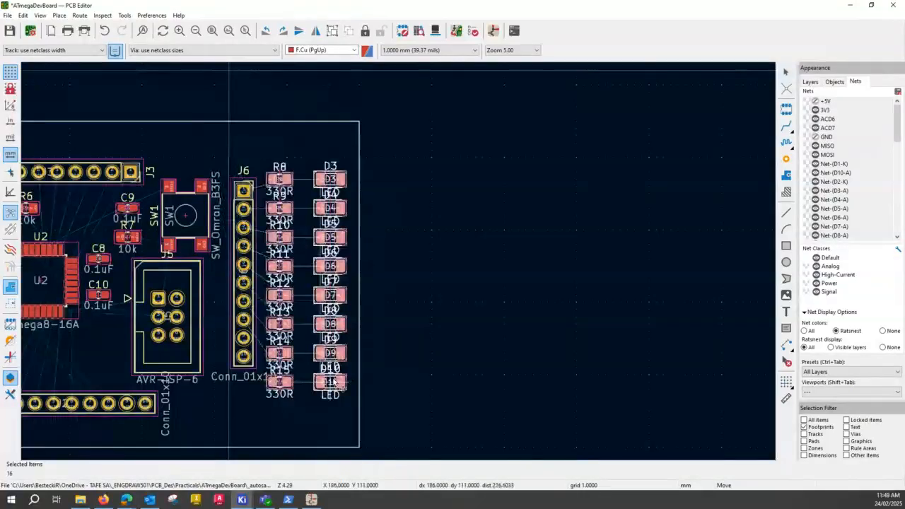
mouse_move(333, 382)
left_mouse_down()
mouse_move(338, 396)
mouse_move(336, 367)
mouse_move(338, 394)
left_mouse_up()
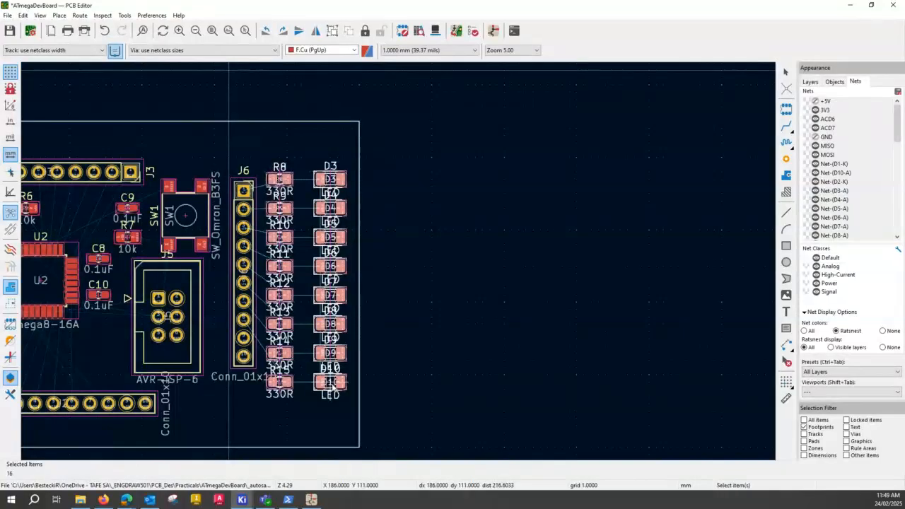
left_click(332, 385)
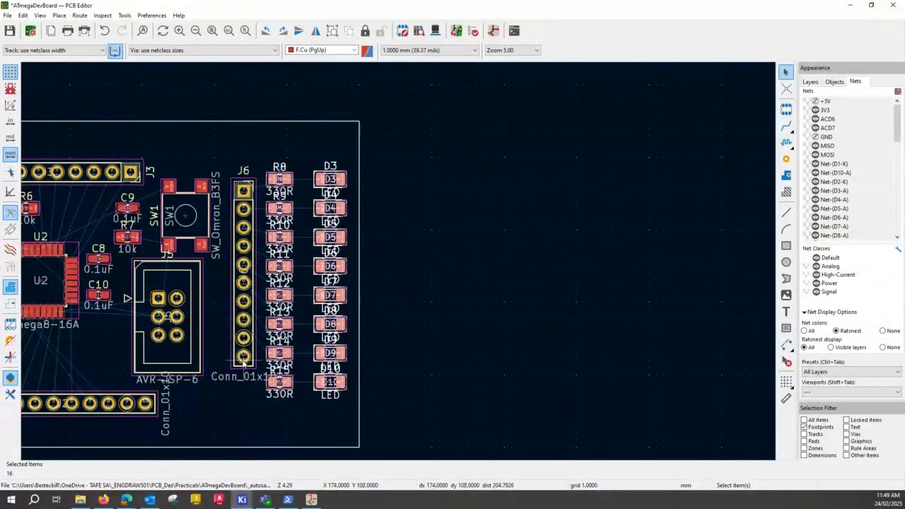
Shift connector J6 slightly down and left to centre it alongside the resistor column R8 to R15.
left_click_drag(251, 282, 237, 301)
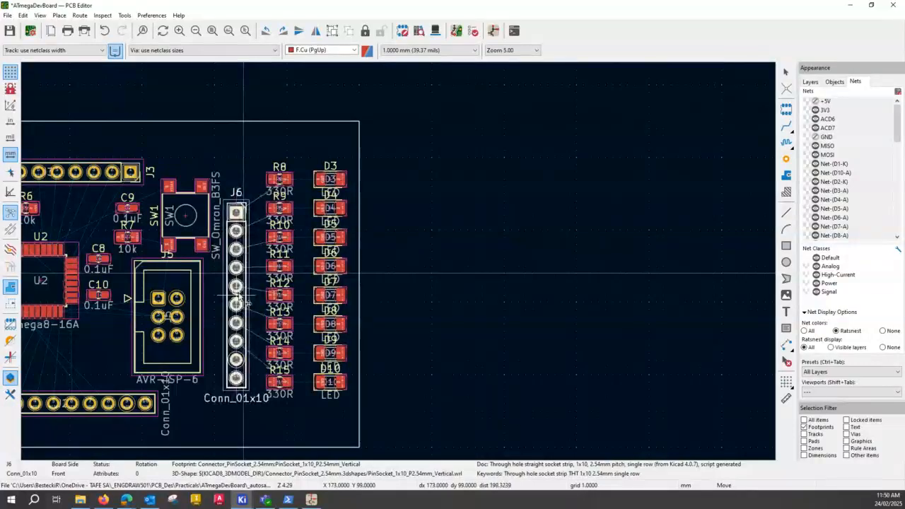
left_click(246, 302)
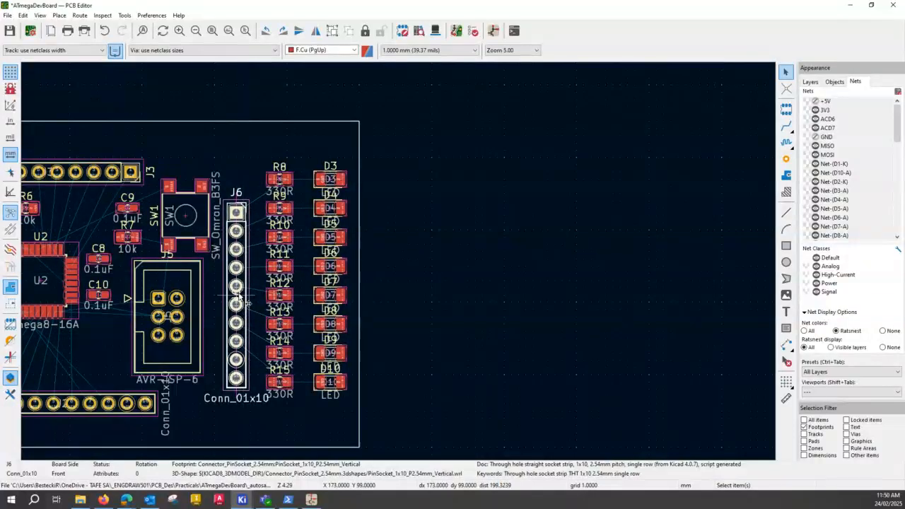
left_click(275, 395)
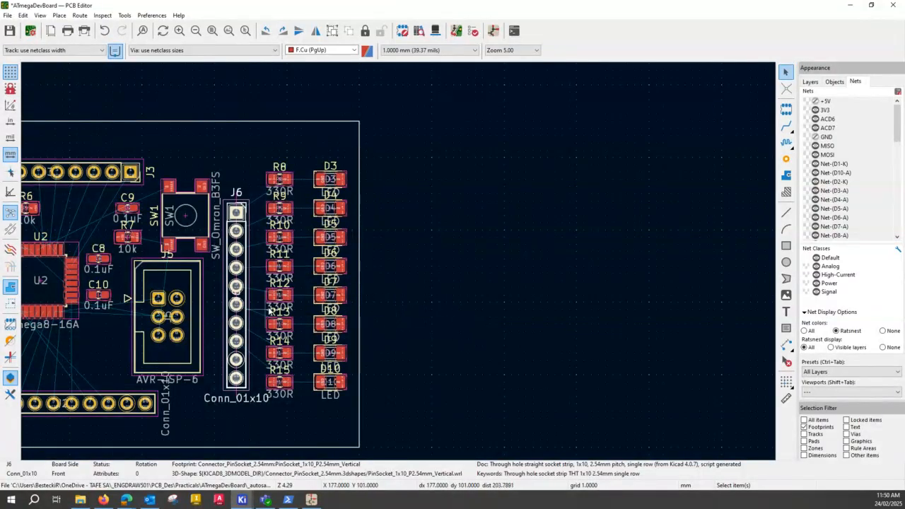
Examine the spacing and ratsnest connections around J6, J5, U2 and the resistor and LED columns.
scroll(403, 266, "down", 2)
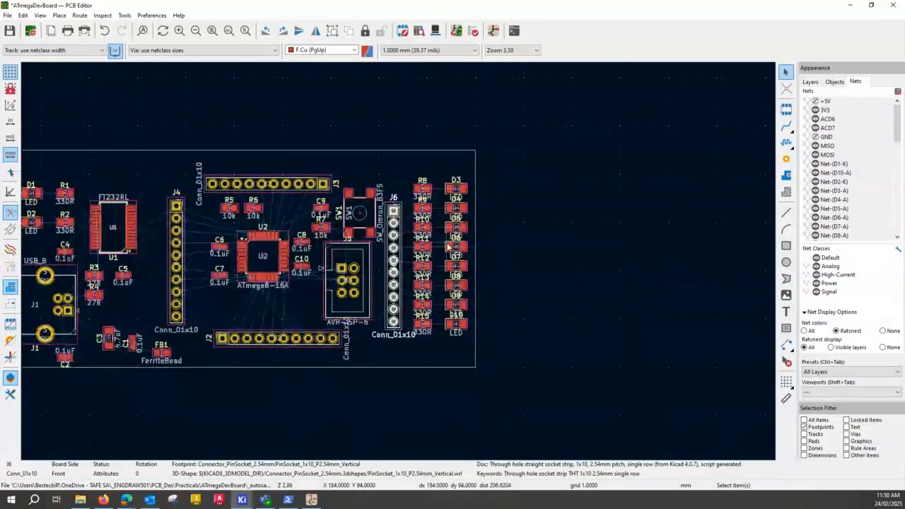
scroll(424, 251, "up", 2)
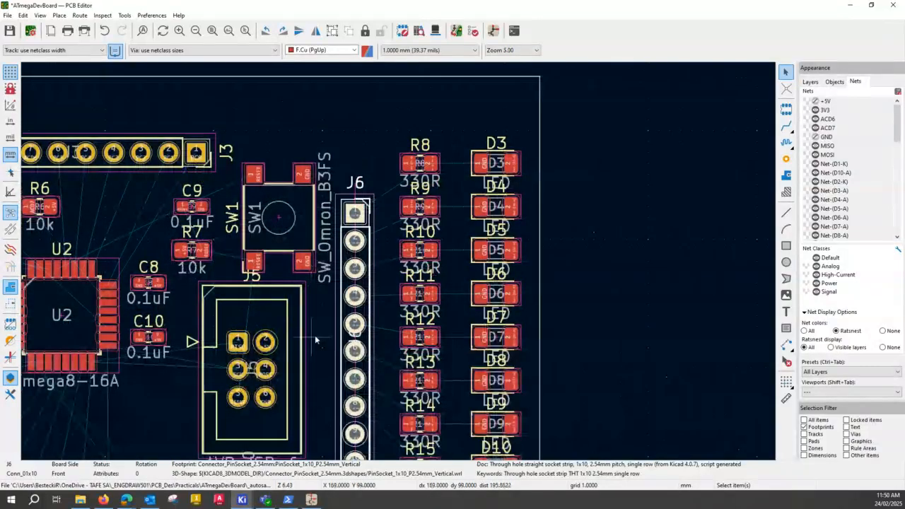
scroll(398, 264, "down", 2)
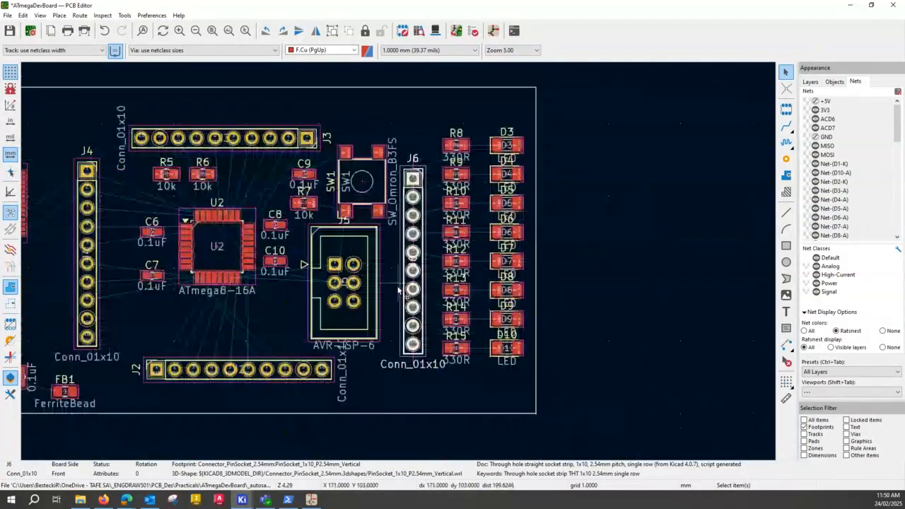
scroll(399, 290, "up", 2)
scroll(398, 265, "up", 2)
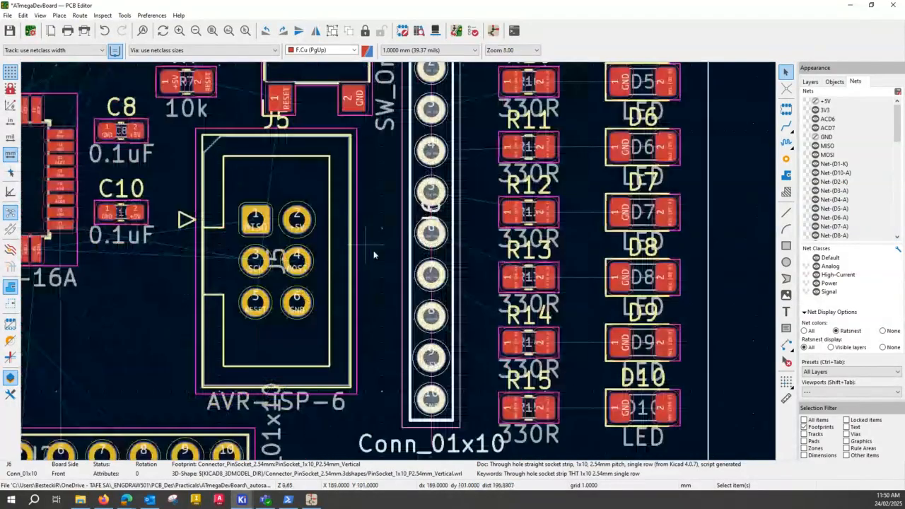
scroll(388, 243, "down", 2)
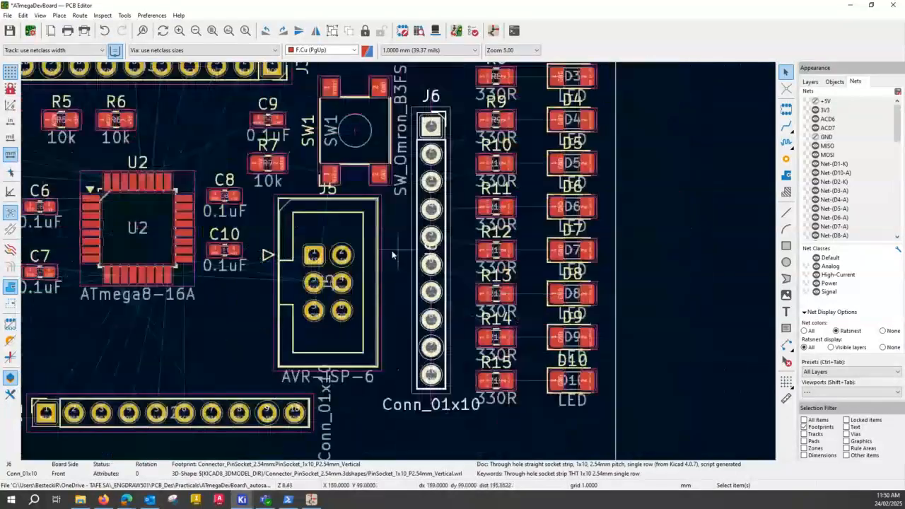
key("ctrl")
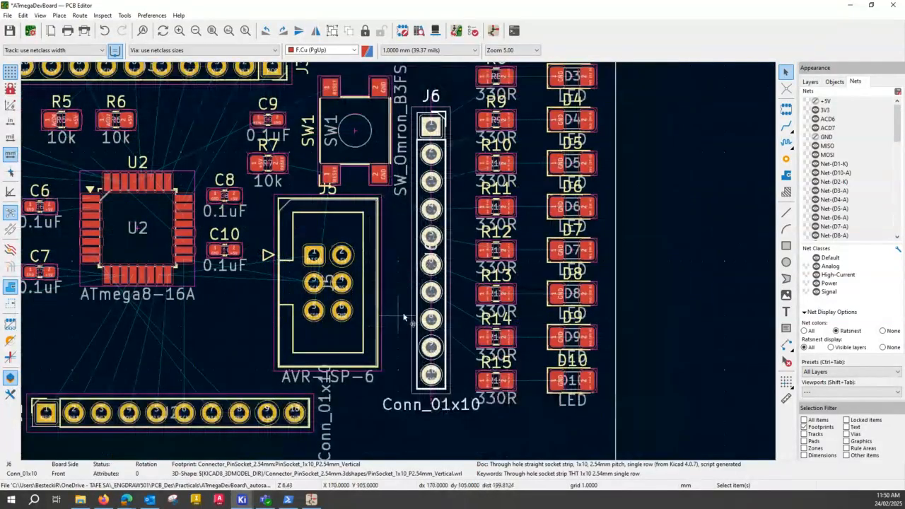
scroll(397, 247, "down", 2)
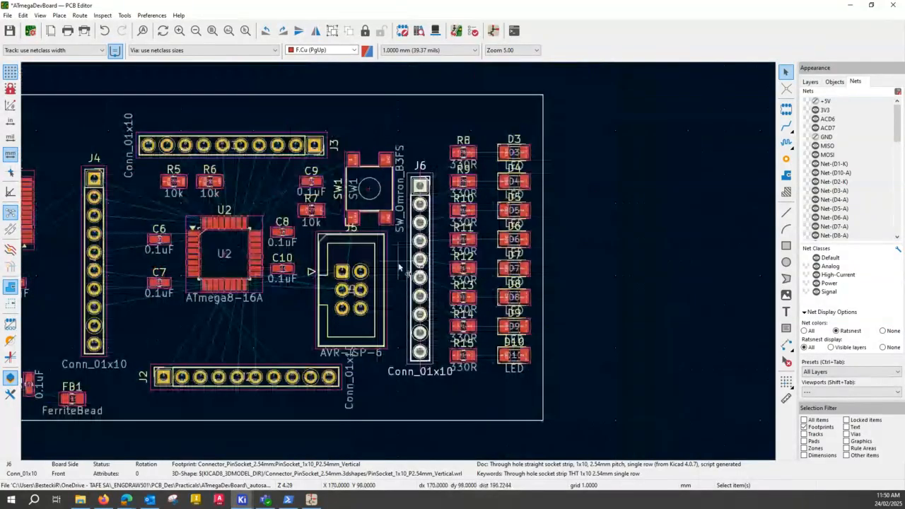
Save the ATmegaDevBoard layout with the whole board fitted in view.
scroll(277, 313, "down", 1)
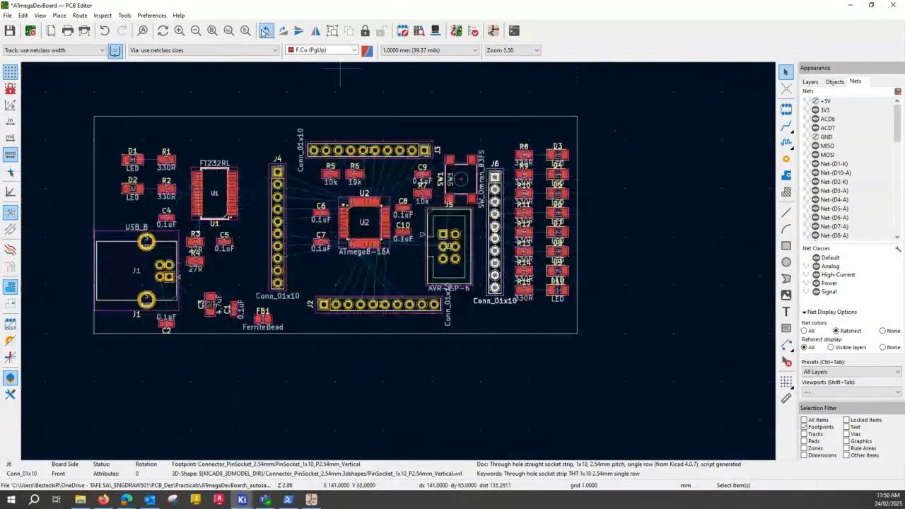
left_click(212, 30)
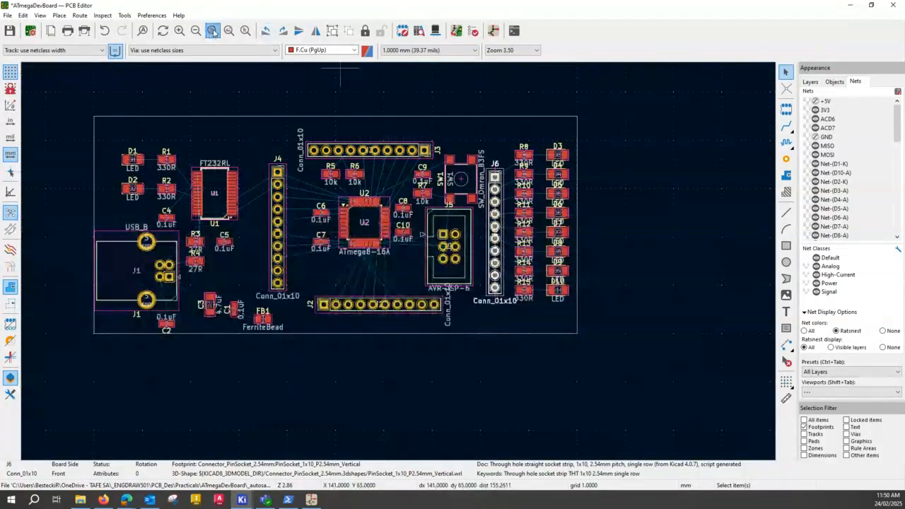
left_click(10, 30)
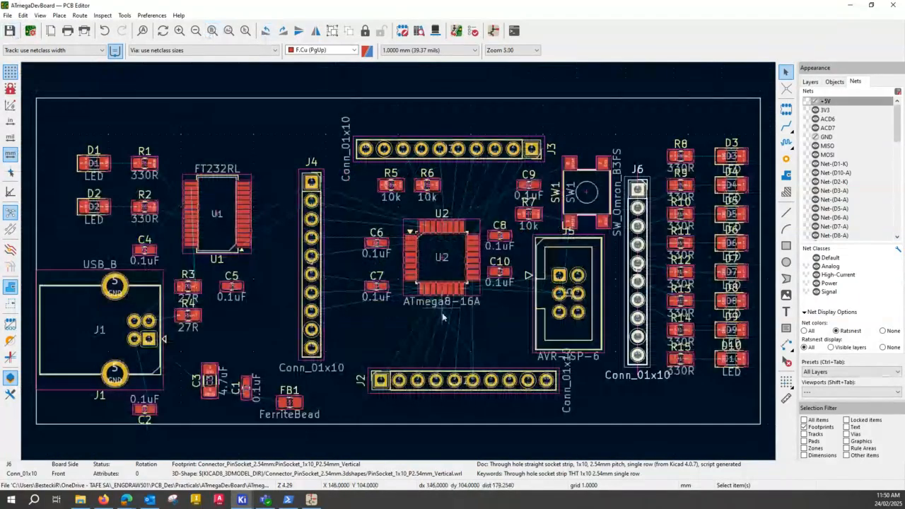
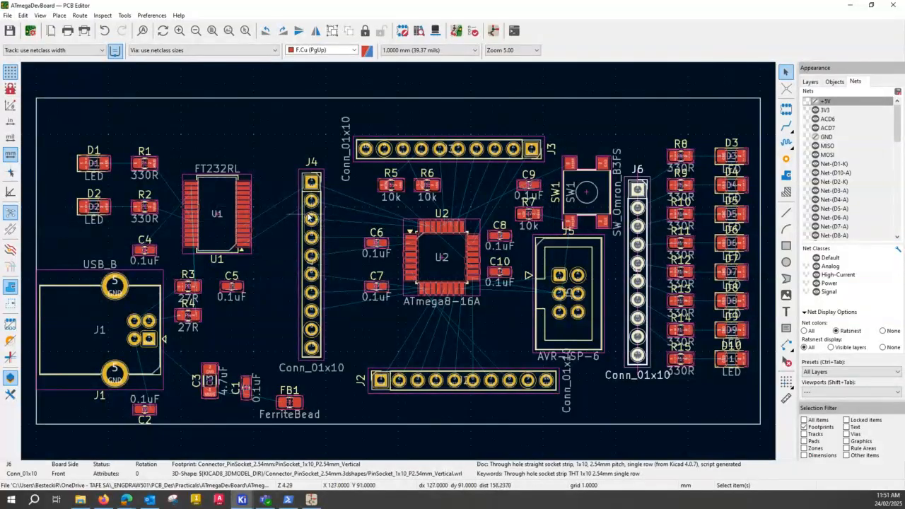
Examine the ratsnest connections between the first pins of connector J4 and the upper pads of U2.
scroll(316, 220, "down", 1)
scroll(400, 264, "up", 1)
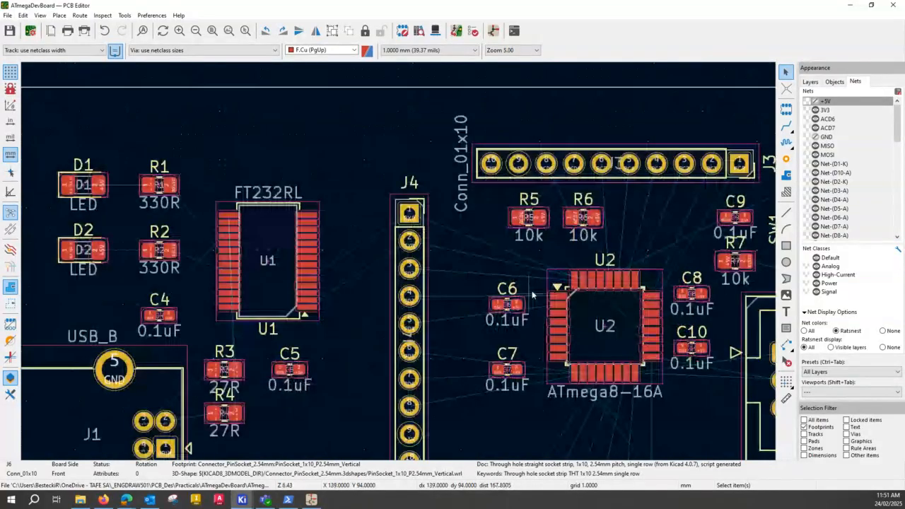
left_click(410, 240)
left_click(410, 213)
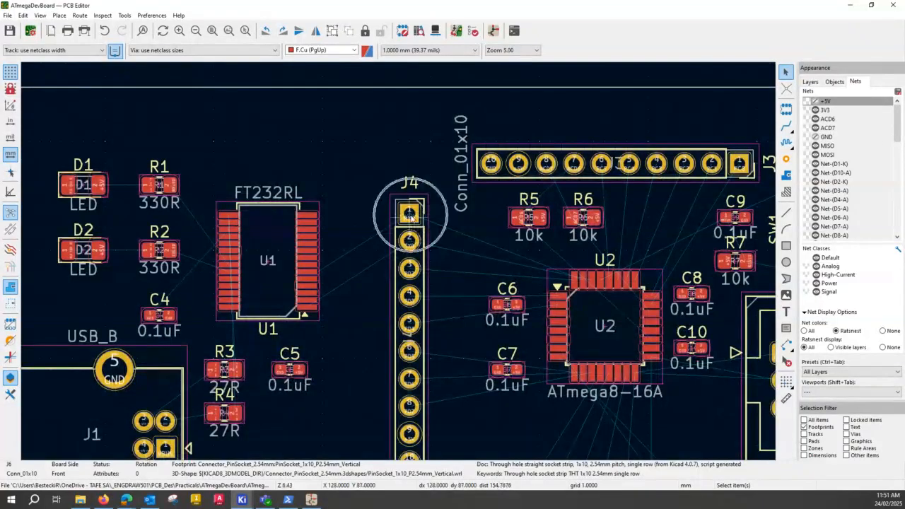
left_click(585, 280)
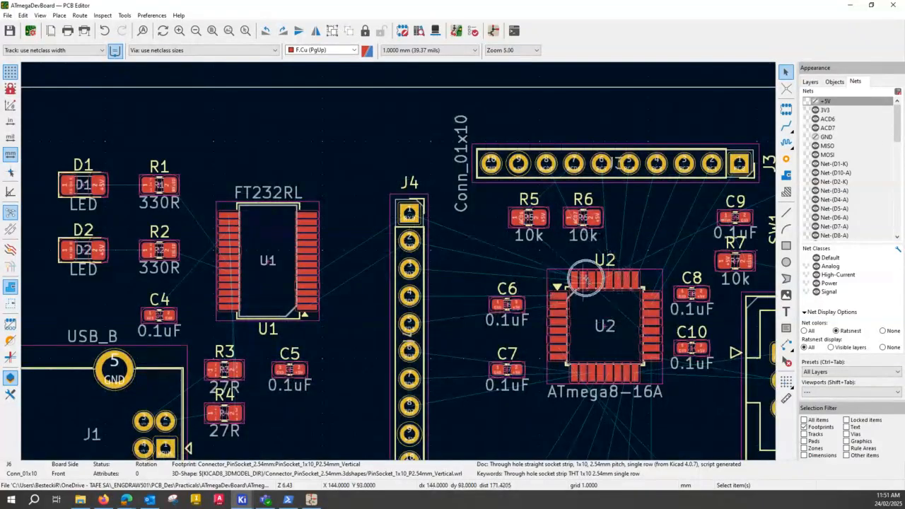
scroll(585, 280, "up", 1)
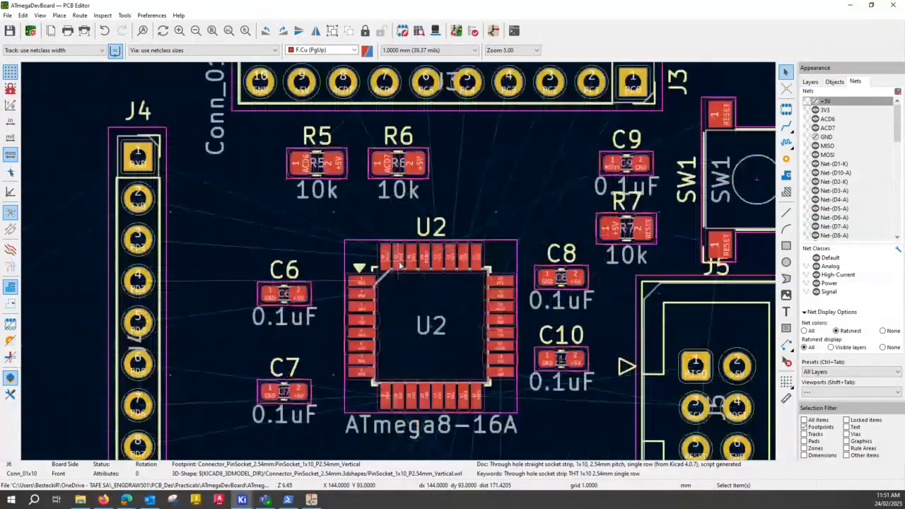
scroll(400, 265, "up", 1)
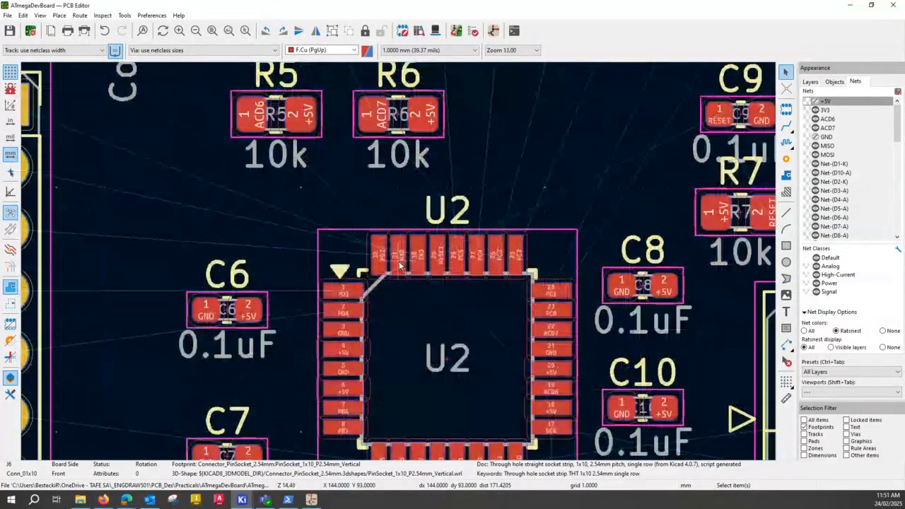
scroll(407, 266, "down", 1)
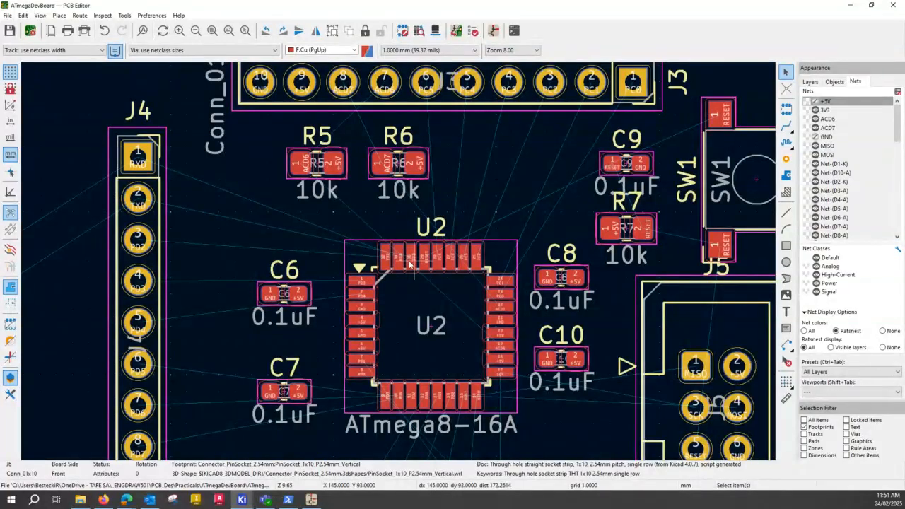
key("ctrl")
key("ctrl")
key("ctrl")
key("ctrl")
key("ctrl")
key("ctrl")
key("ctrl")
key("ctrl")
key("ctrl")
Examine the ratsnest connections running from U1 to the first two pins of J4.
scroll(400, 265, "down", 1)
scroll(399, 265, "down", 1)
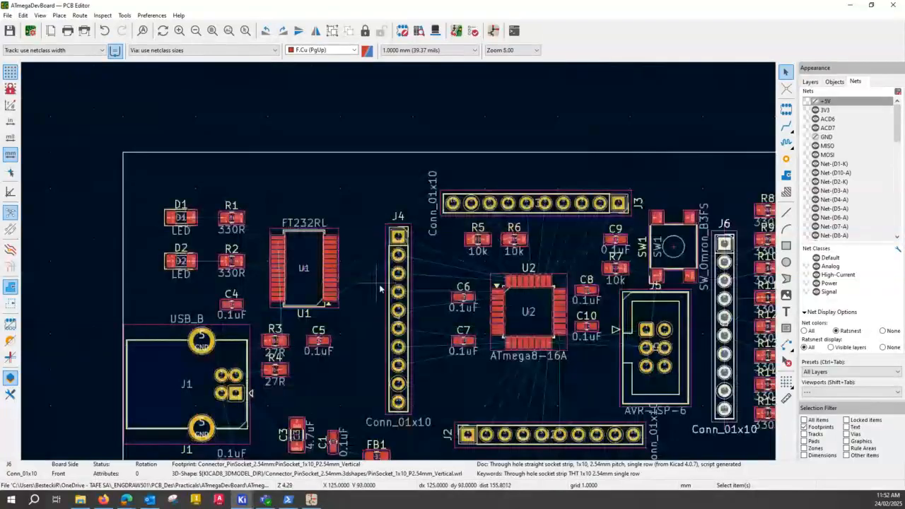
scroll(345, 300, "up", 2)
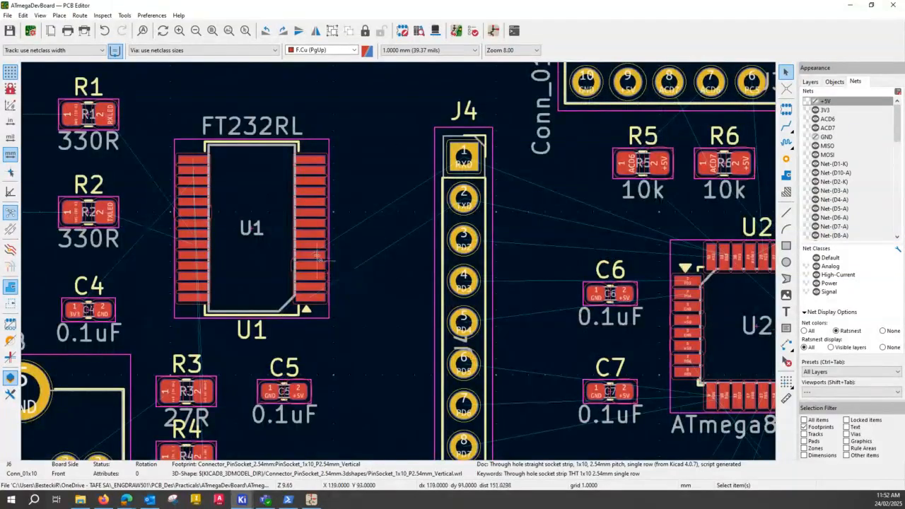
key("ctrl")
key("ctrl")
key("ctrl")
key("ctrl")
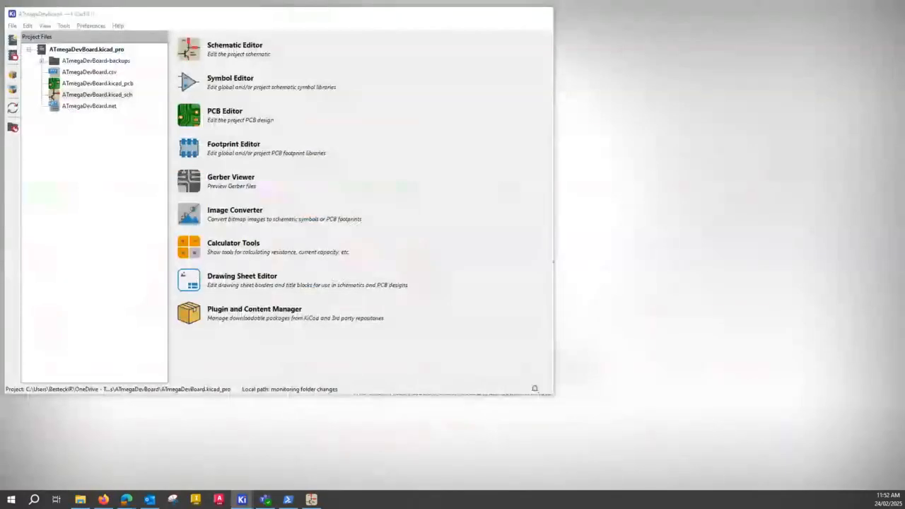
Open the ATmegaDevBoard schematic in the Schematic Editor and inspect the RXD and TXD labels on connector J4.
left_click(193, 446)
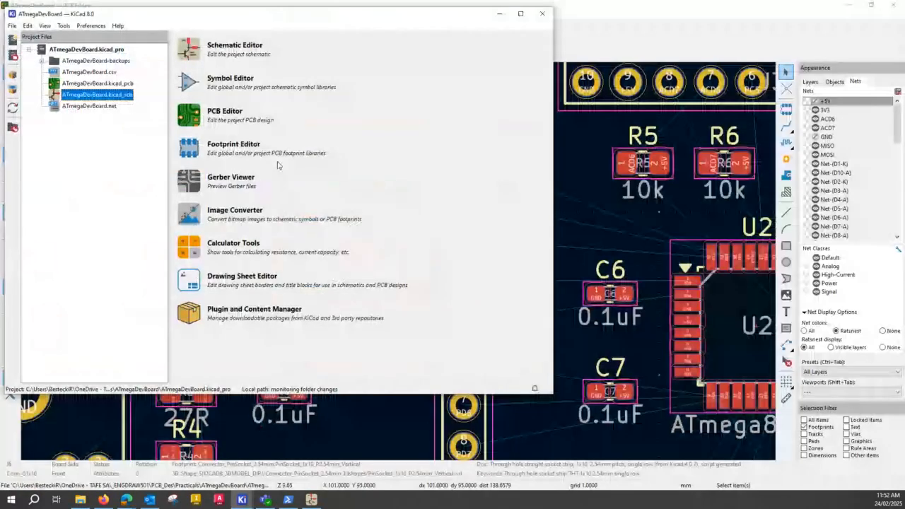
double_click(105, 94)
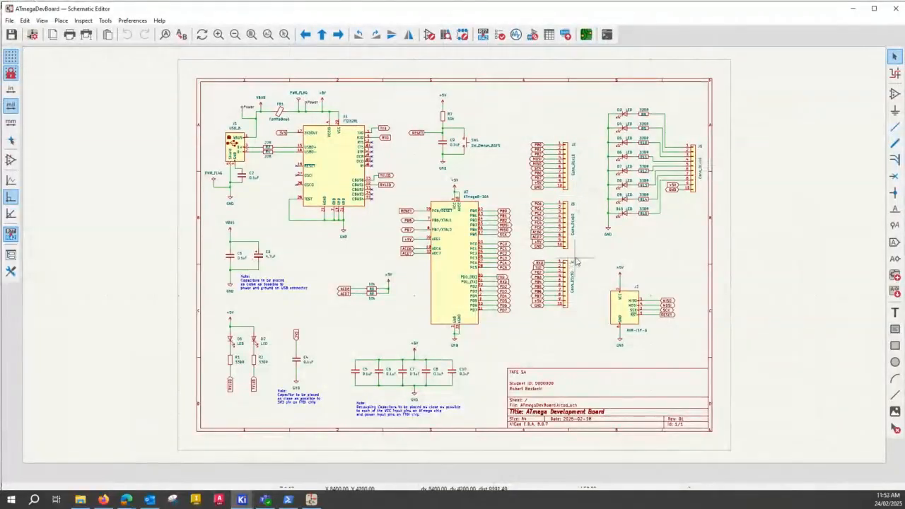
scroll(570, 263, "up", 3)
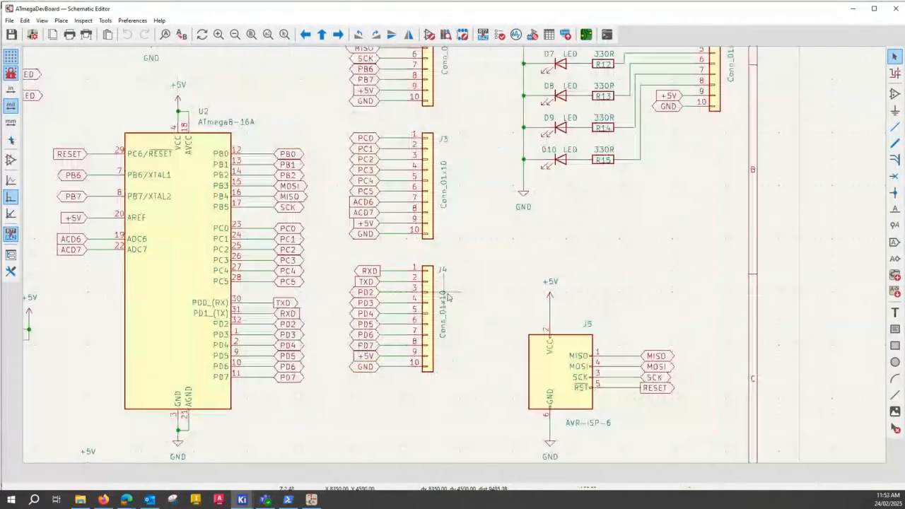
scroll(466, 169, "up", 1)
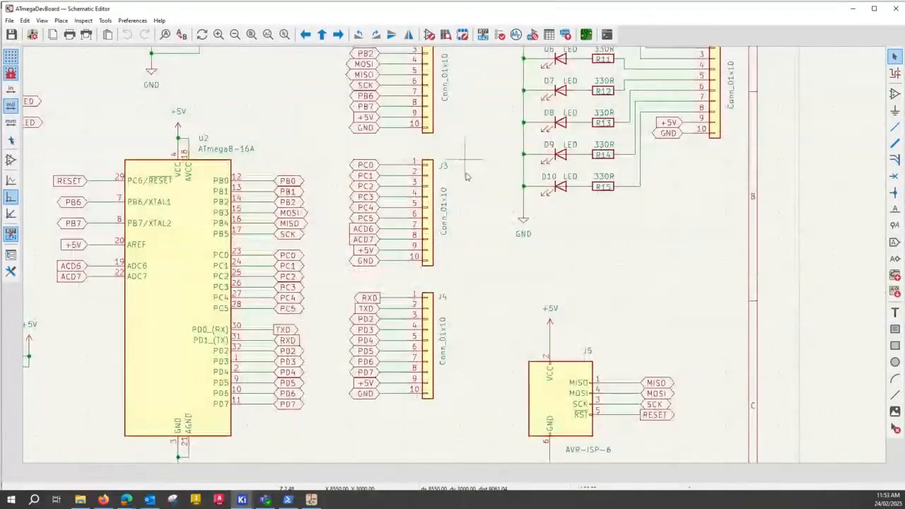
middle_click_drag(466, 176, 464, 201)
middle_click_drag(467, 274, 476, 234)
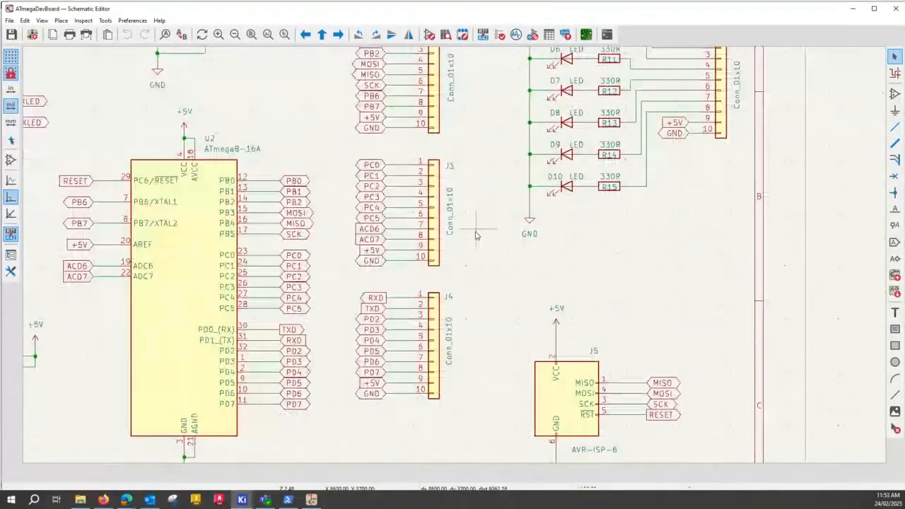
scroll(475, 235, "up", 5)
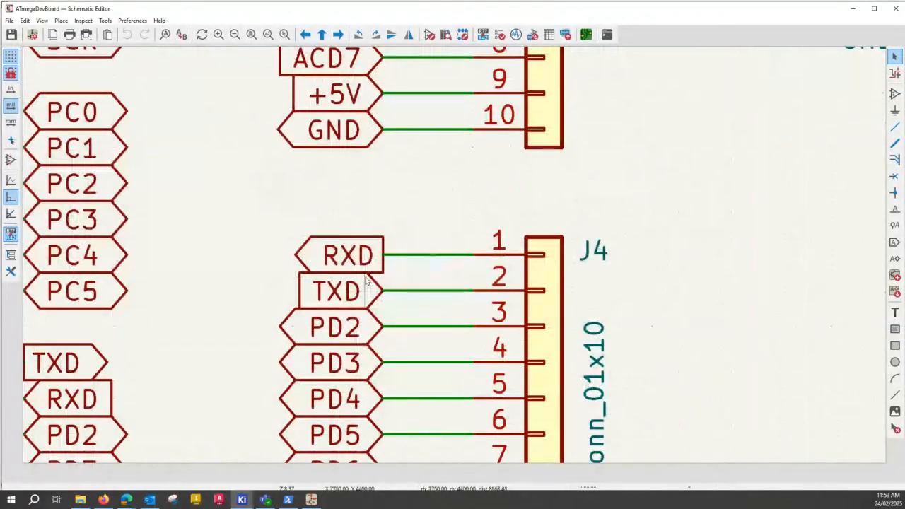
scroll(455, 260, "down", 2)
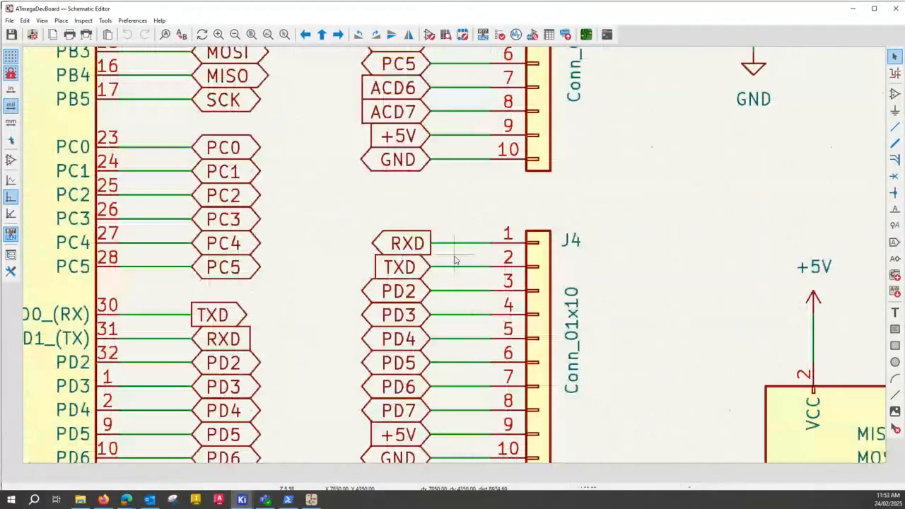
scroll(455, 260, "down", 2)
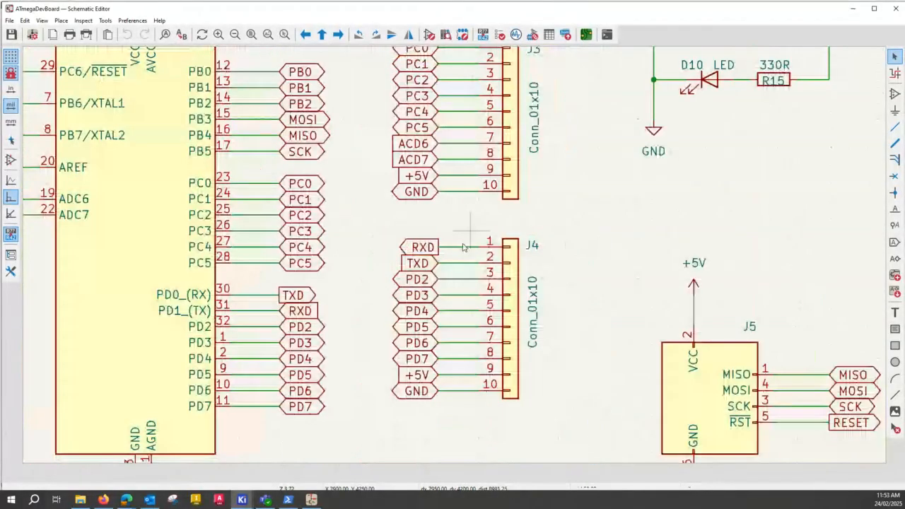
Compare the label order on connectors J2, J3 and J4 with the port pins of U2.
left_click(421, 279)
scroll(507, 182, "down", 2)
scroll(480, 189, "up", 2, "shift")
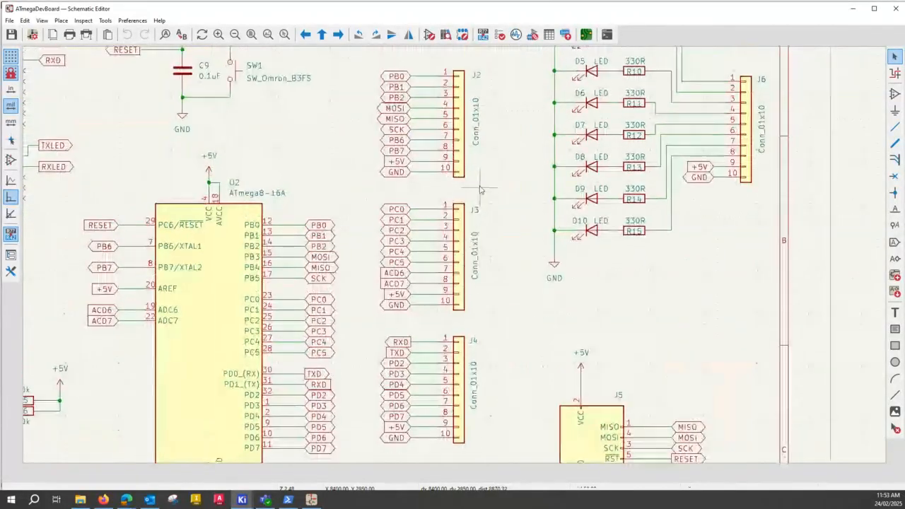
middle_click_drag(480, 189, 480, 185)
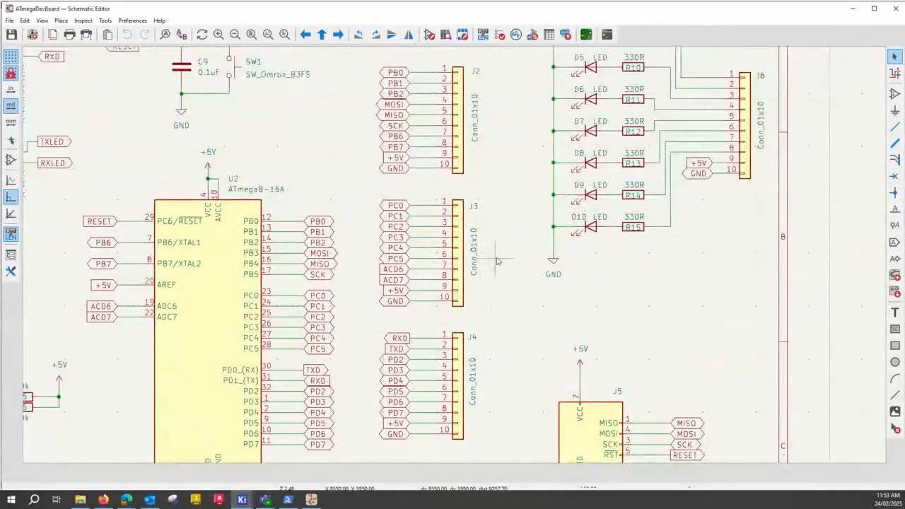
scroll(456, 261, "up", 2)
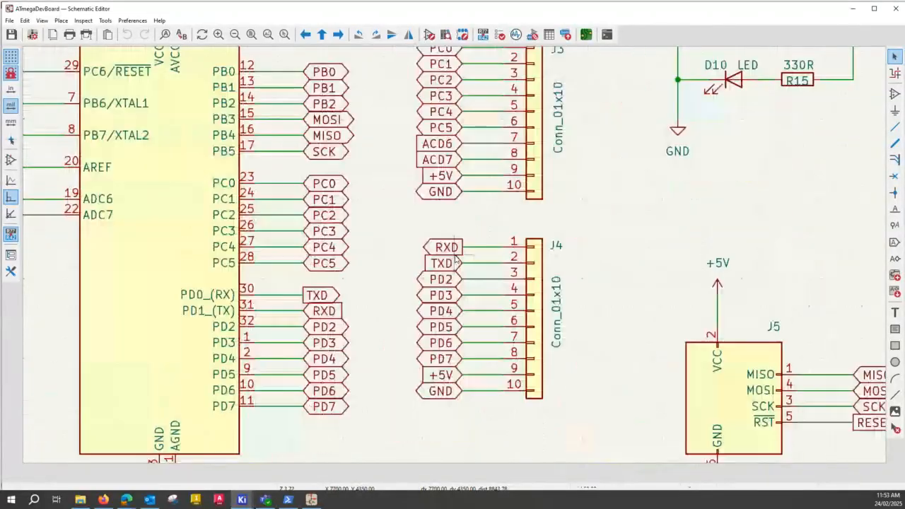
scroll(457, 260, "up", 3)
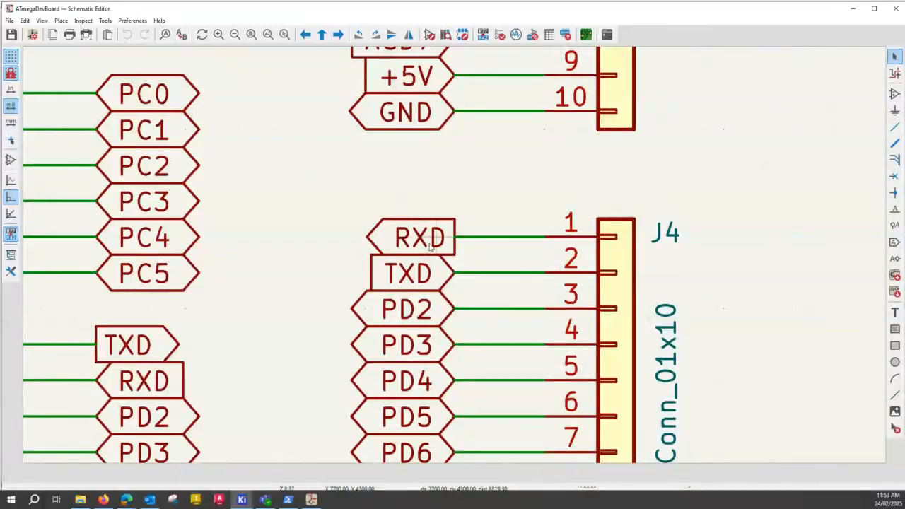
scroll(419, 260, "down", 5)
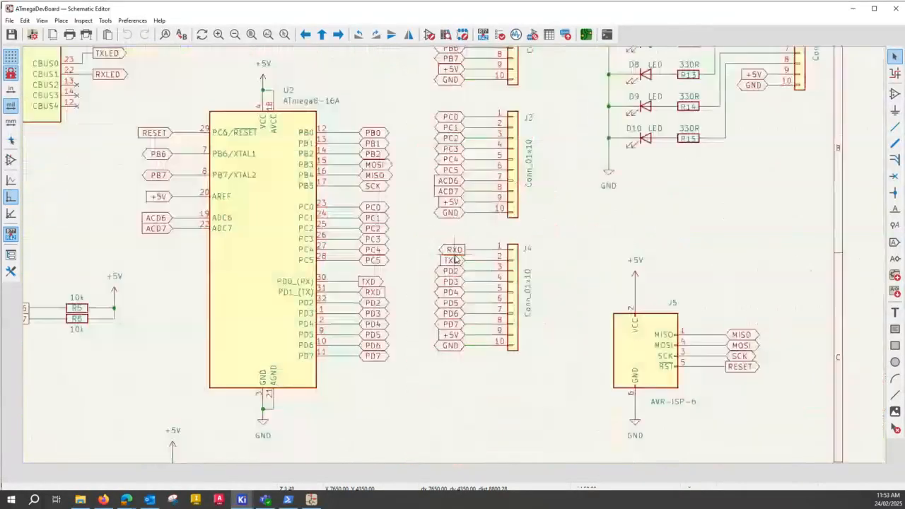
scroll(254, 120, "down", 2)
scroll(254, 119, "up", 3)
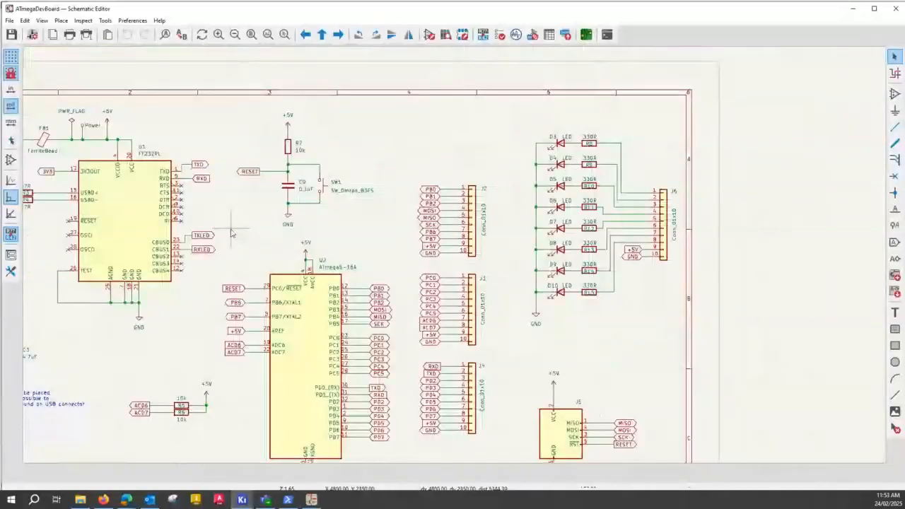
Check the TXD and RXD labels on U1 against those on the PD0 and PD1 pins of U2.
scroll(453, 275, "up", 6)
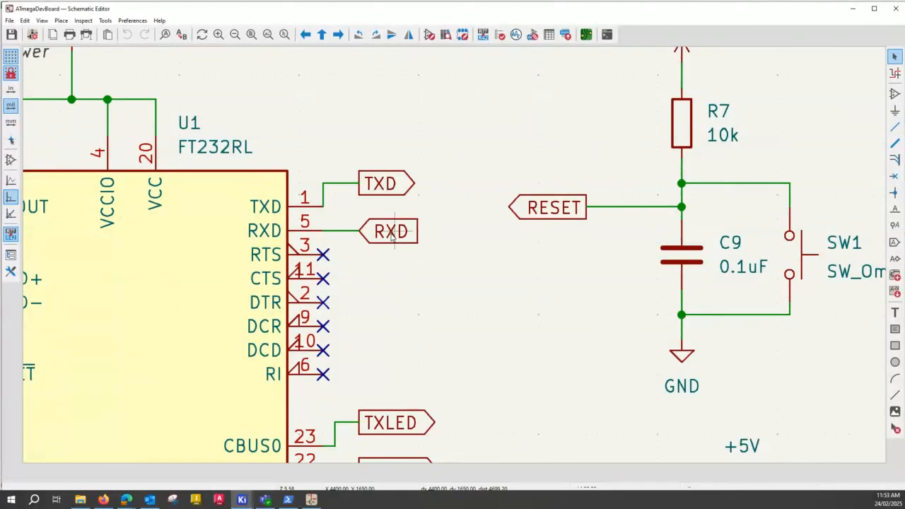
scroll(455, 258, "down", 3)
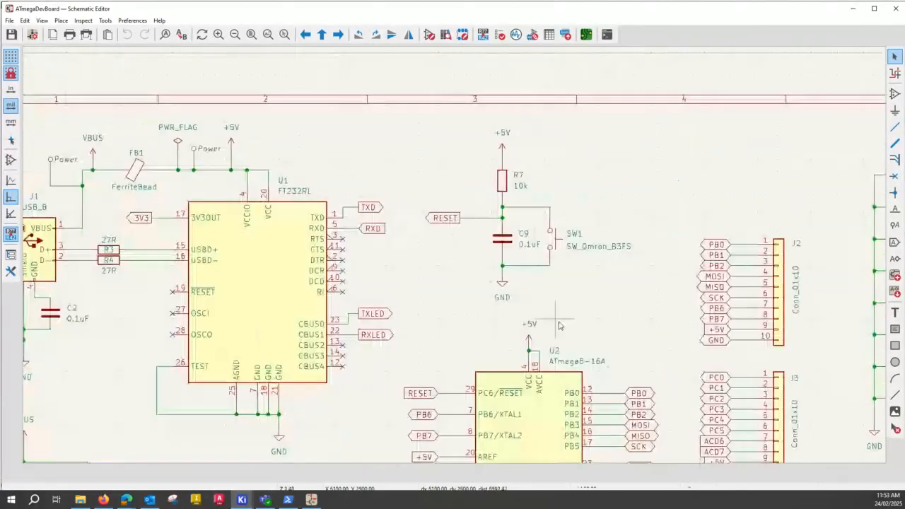
middle_click_drag(594, 318, 498, 190)
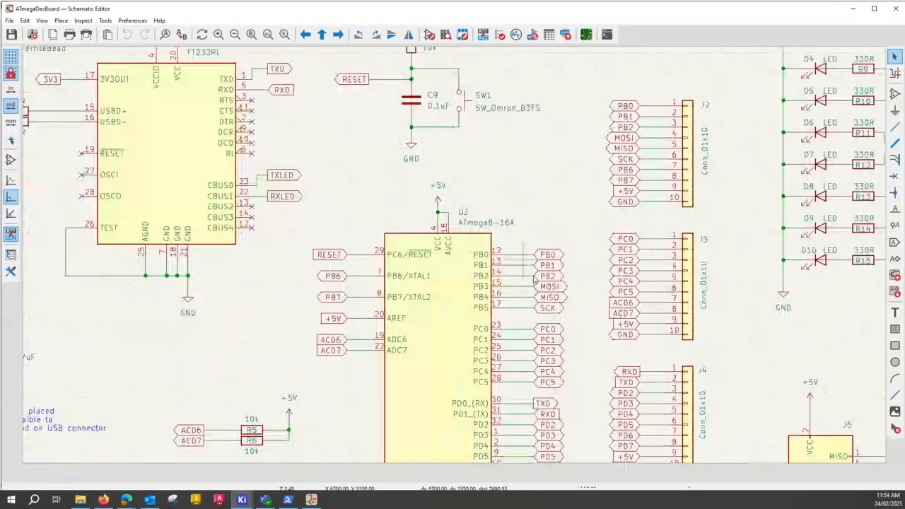
middle_click_drag(615, 403, 563, 325)
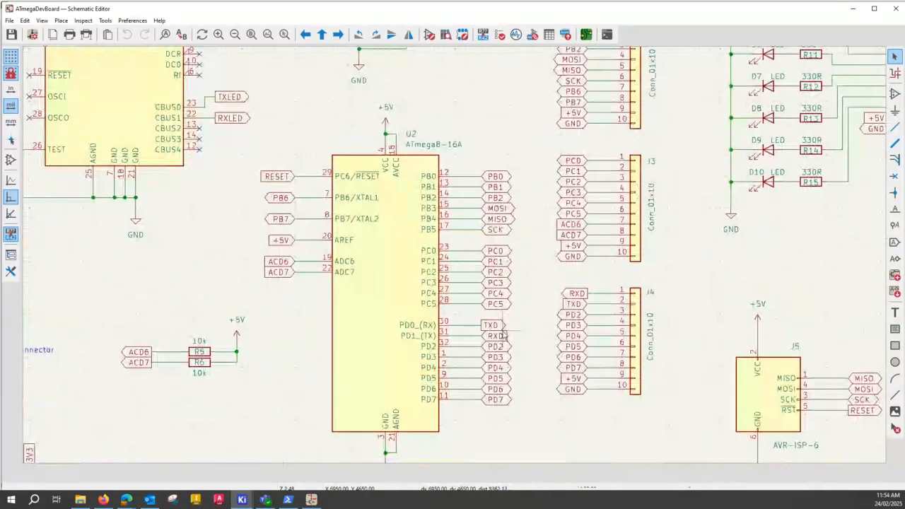
scroll(505, 336, "up", 2)
scroll(455, 259, "up", 2)
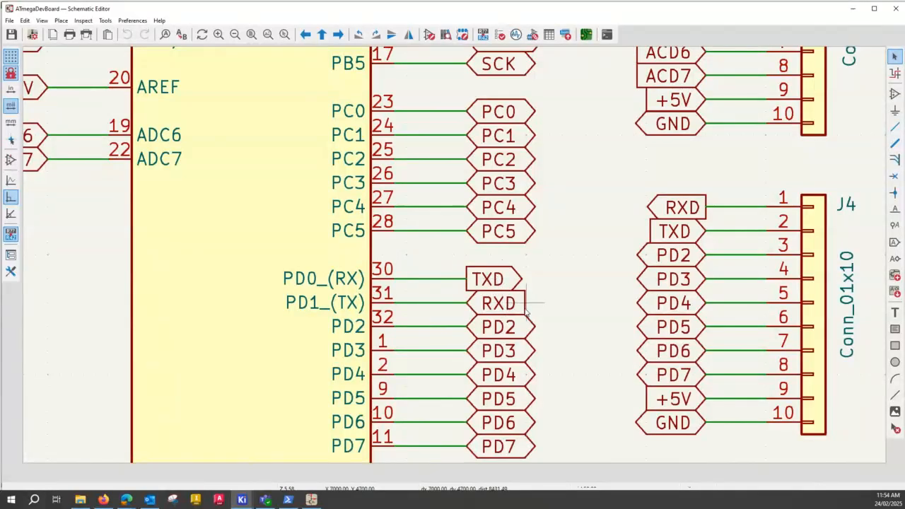
Delete the wires joining the RXD and TXD labels to pins 1 and 2 of J4.
left_click(489, 279)
left_click(742, 209)
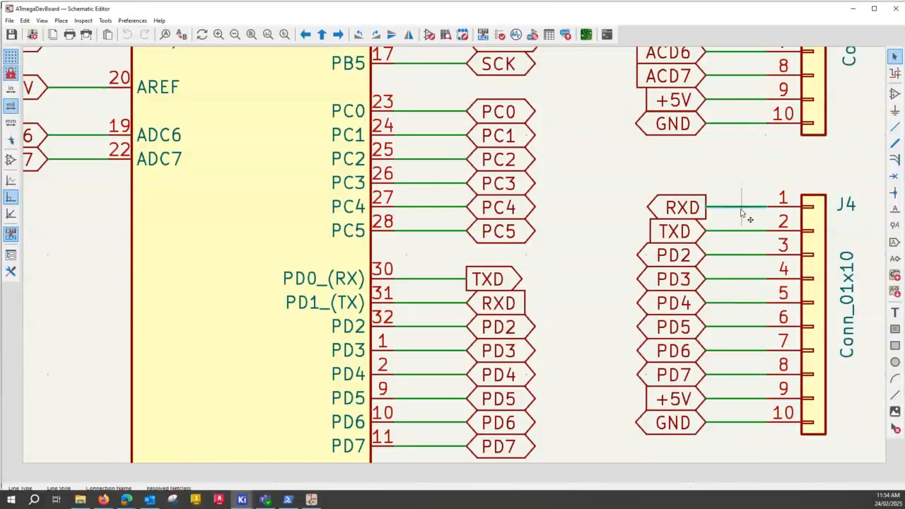
key("Delete")
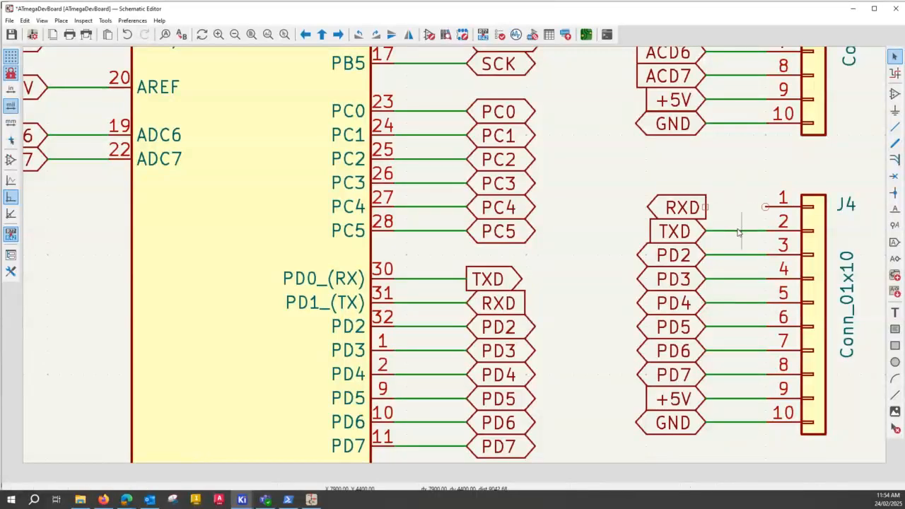
left_click(737, 232)
key("Delete")
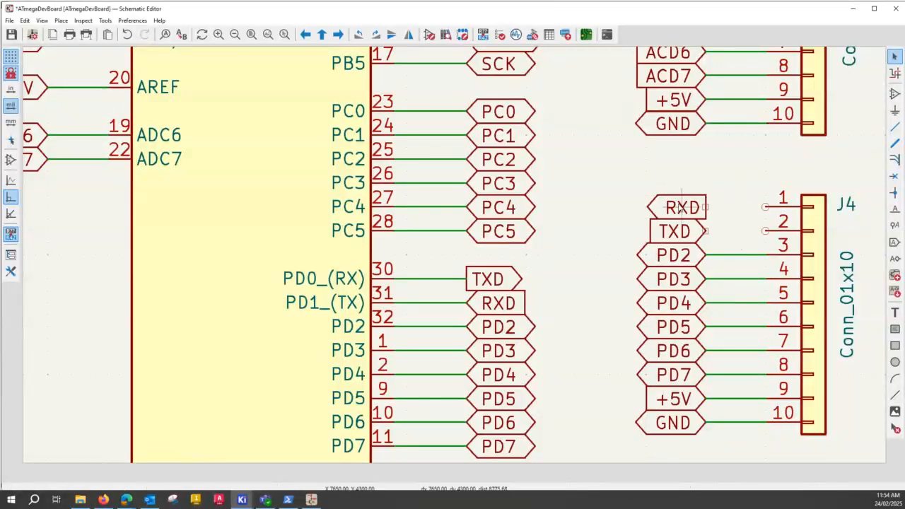
Swap the two serial labels beside J4, placing TXD level with pin 1 and RXD level with pin 2.
left_click(701, 206)
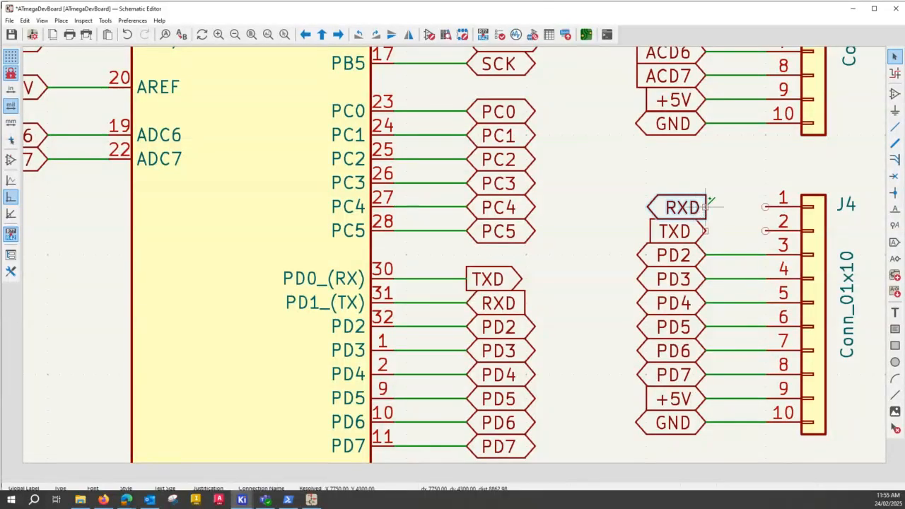
mouse_move(707, 206)
left_mouse_down()
mouse_move(730, 229)
mouse_move(697, 207)
mouse_move(709, 212)
left_mouse_up()
left_click(660, 230)
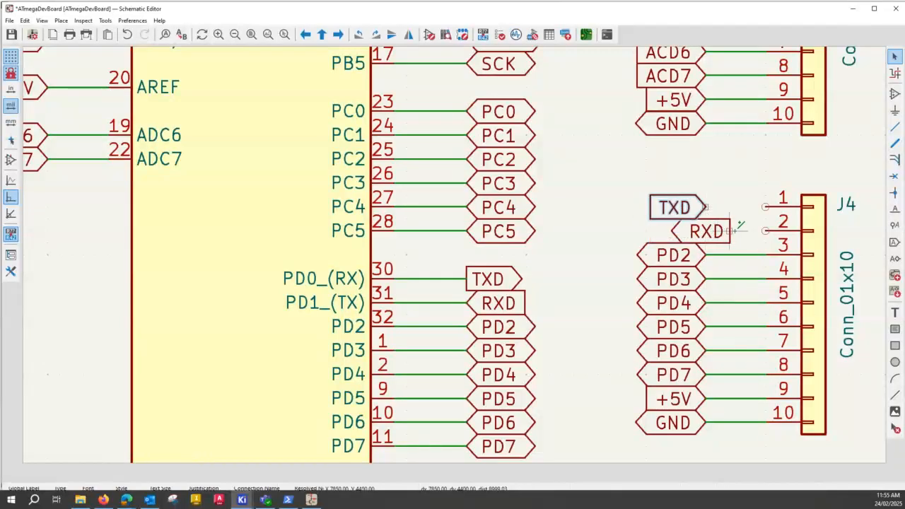
left_click(735, 225)
left_click(727, 227)
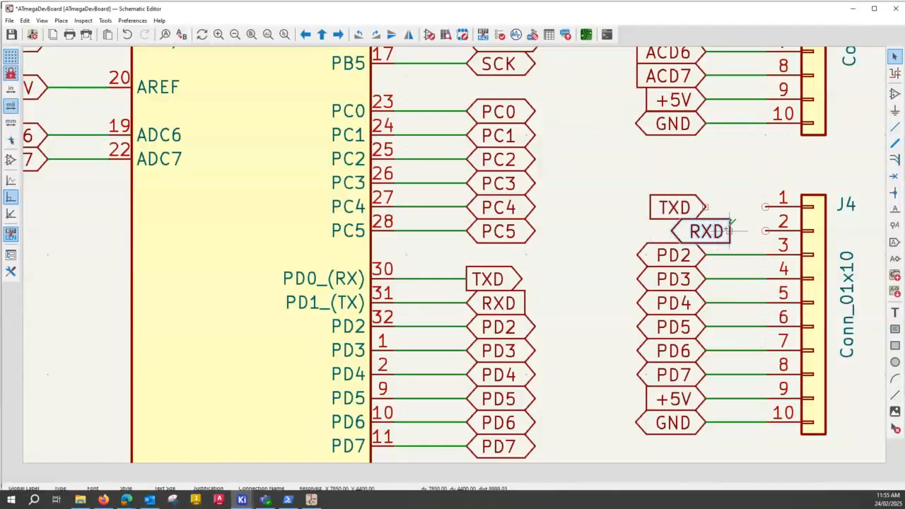
left_click_drag(735, 224, 715, 230)
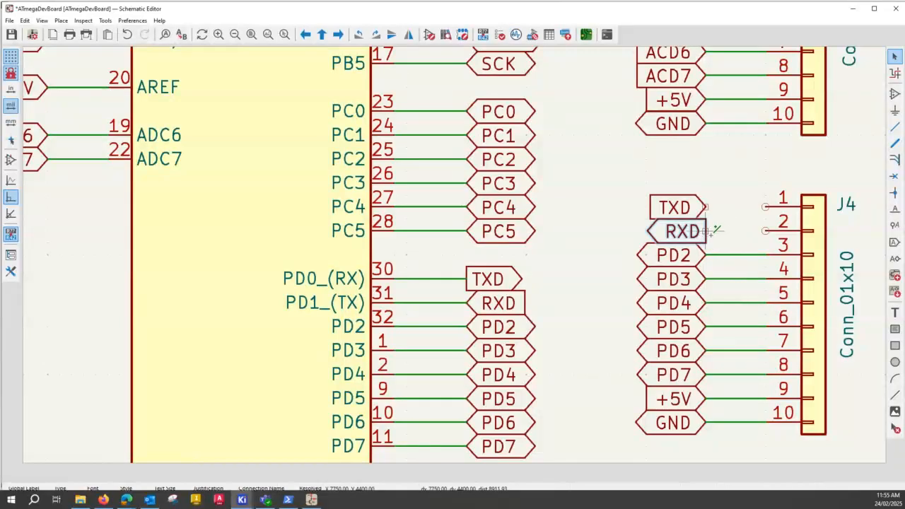
Wire the RXD label to pin 2 and the TXD label to pin 1 of J4, and save the schematic.
left_click(705, 231)
left_click(764, 231)
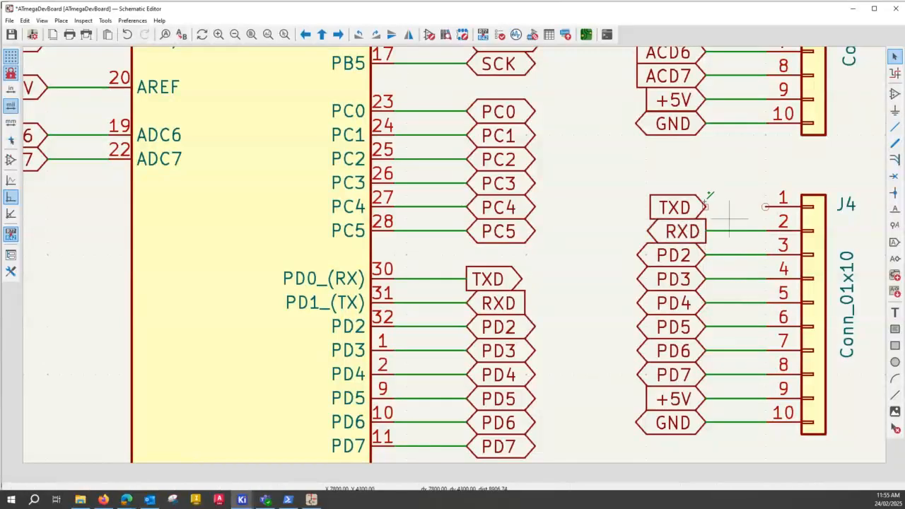
left_click(706, 206)
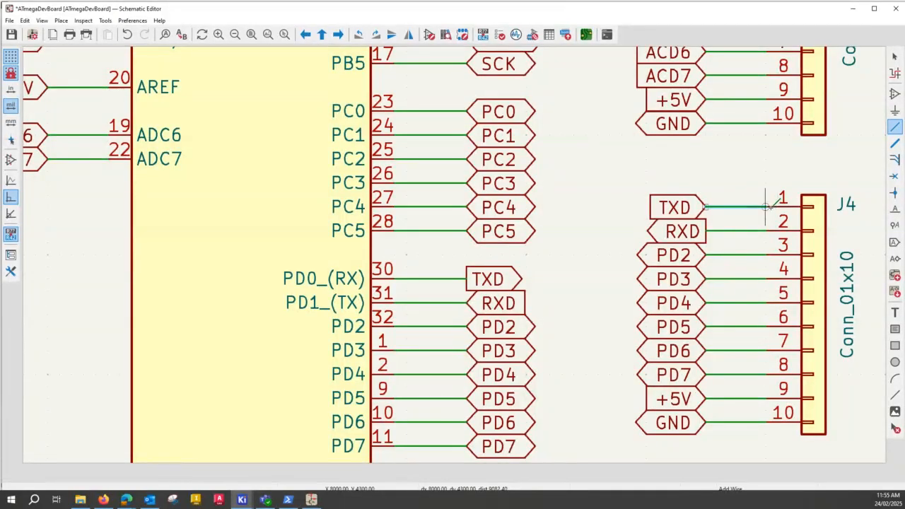
left_click(765, 207)
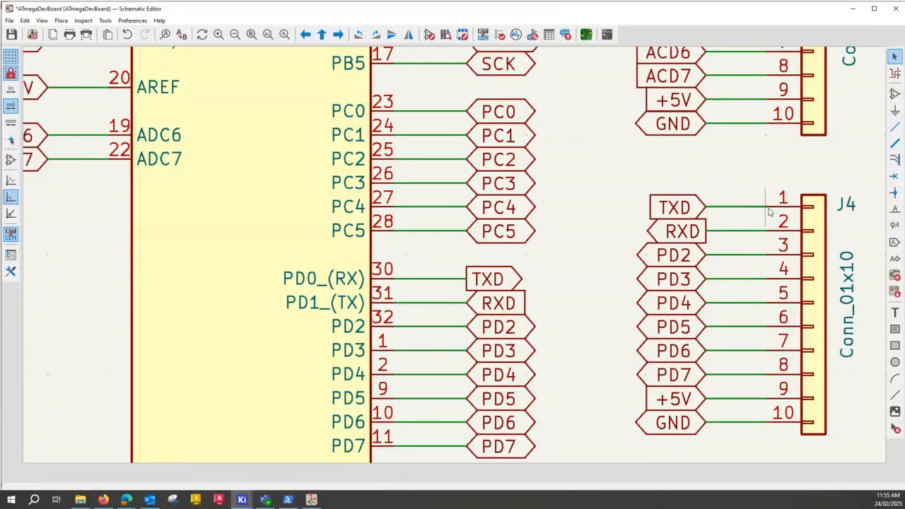
left_click(11, 34)
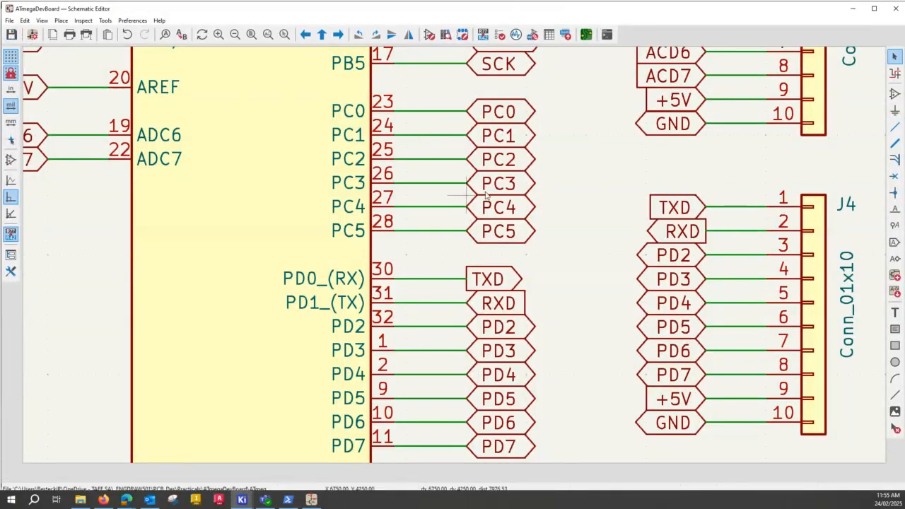
Export the schematic's netlist in KiCad format over the existing ATmegaDevBoard.net file in the project folder.
scroll(456, 261, "down", 2)
scroll(456, 261, "down", 1)
scroll(433, 215, "down", 1)
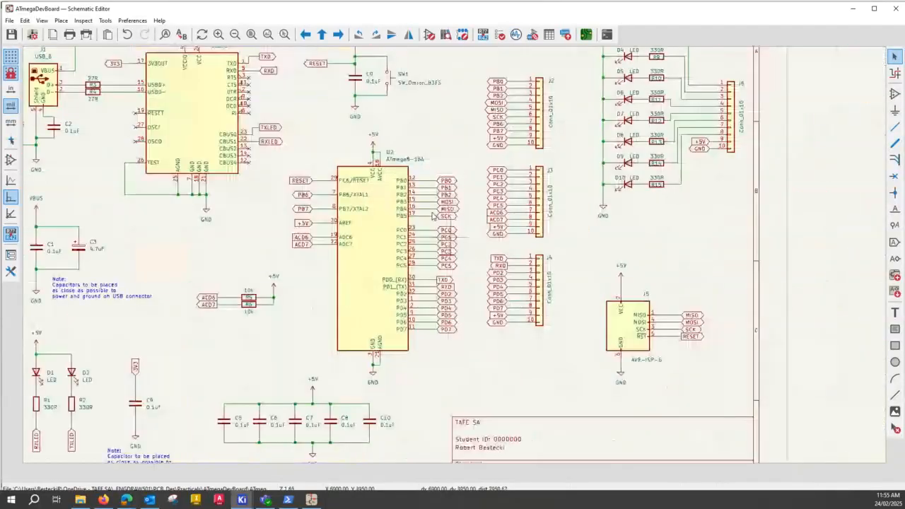
middle_click_drag(420, 150, 475, 212)
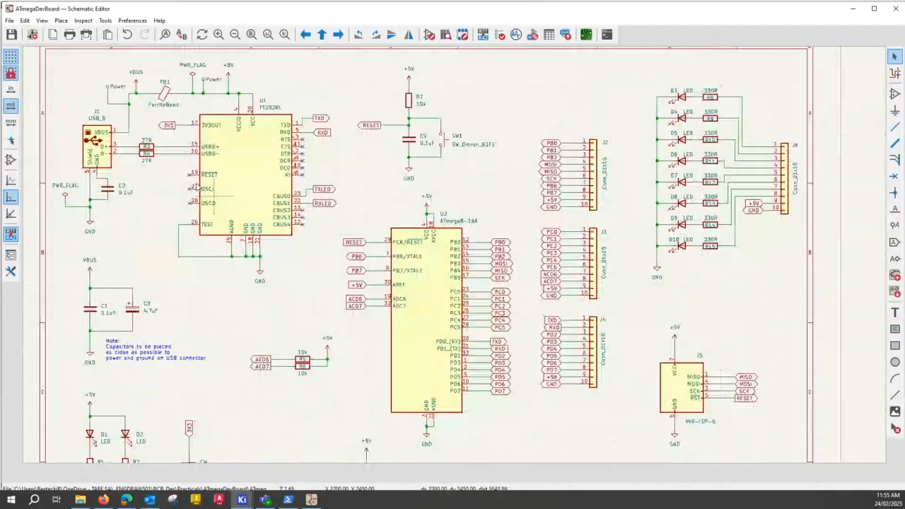
left_click(10, 21)
mouse_move(26, 96)
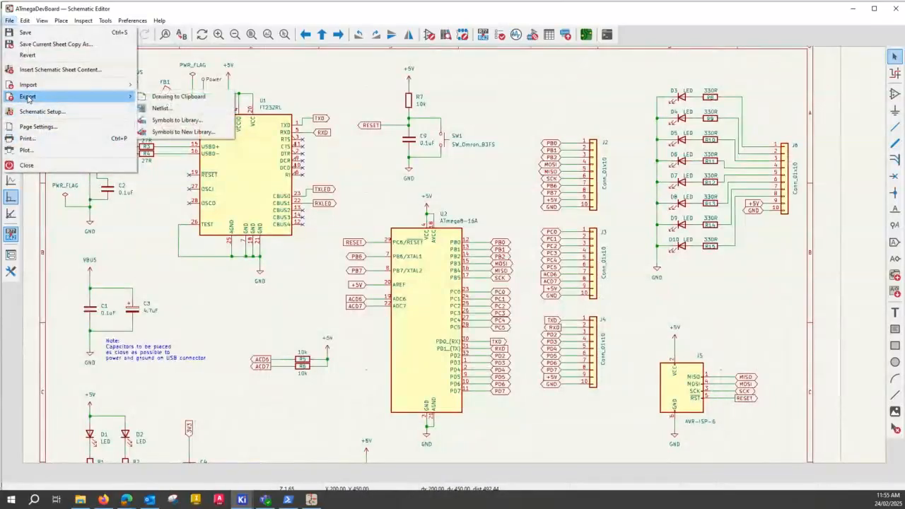
left_click(162, 108)
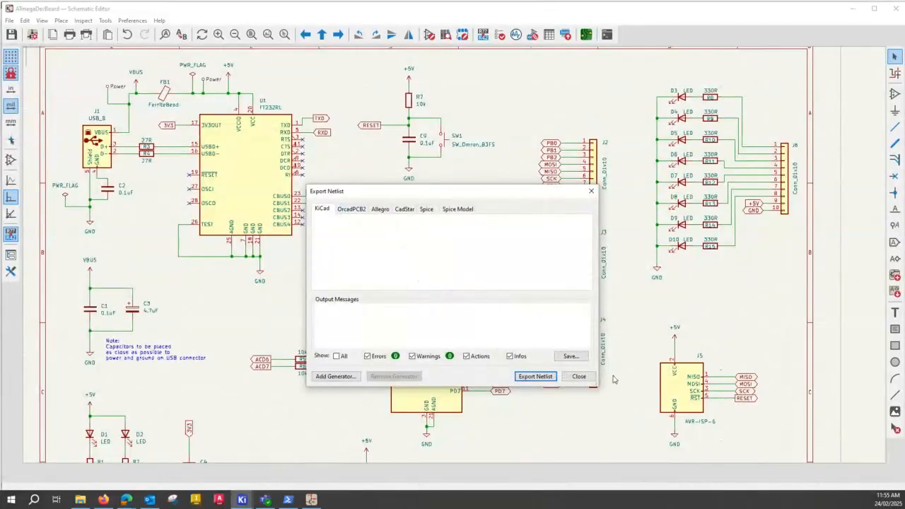
left_click(539, 376)
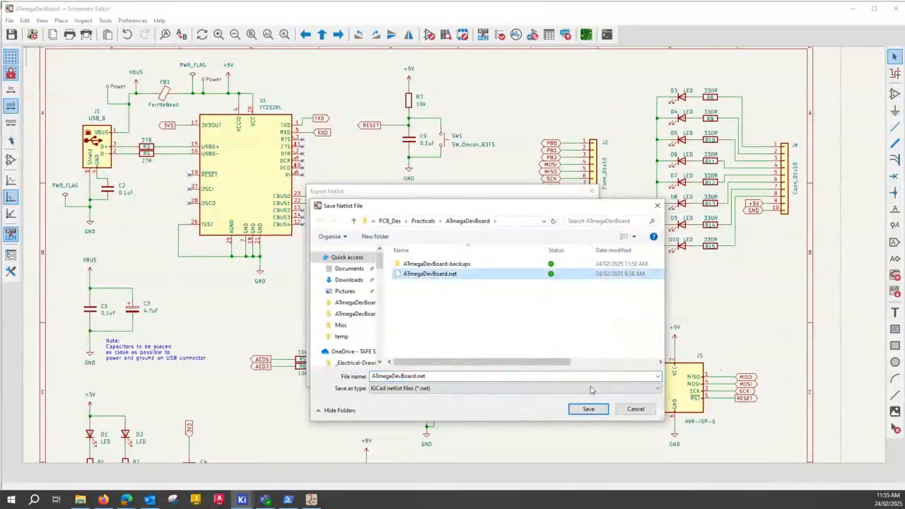
left_click(588, 409)
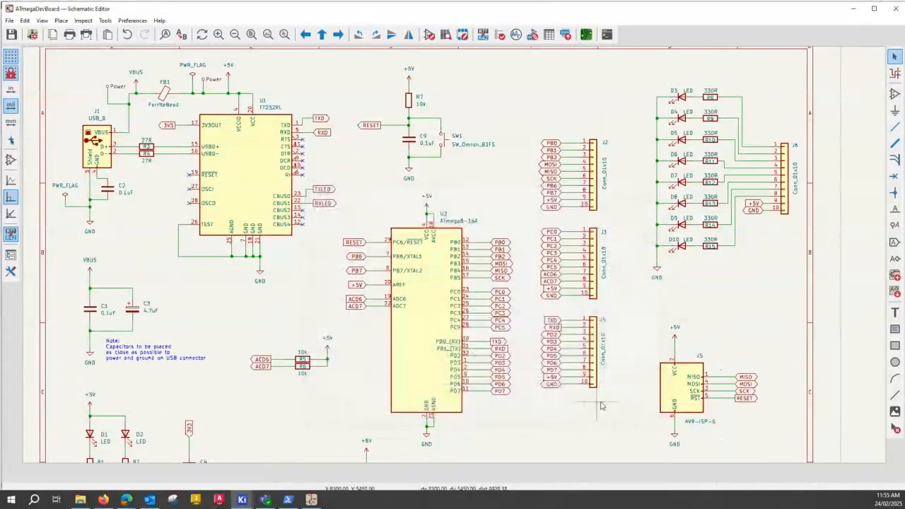
Switch to the PCB Editor and update the board from the schematic, leaving the re-link, delete and replace footprint options off.
left_click(852, 8)
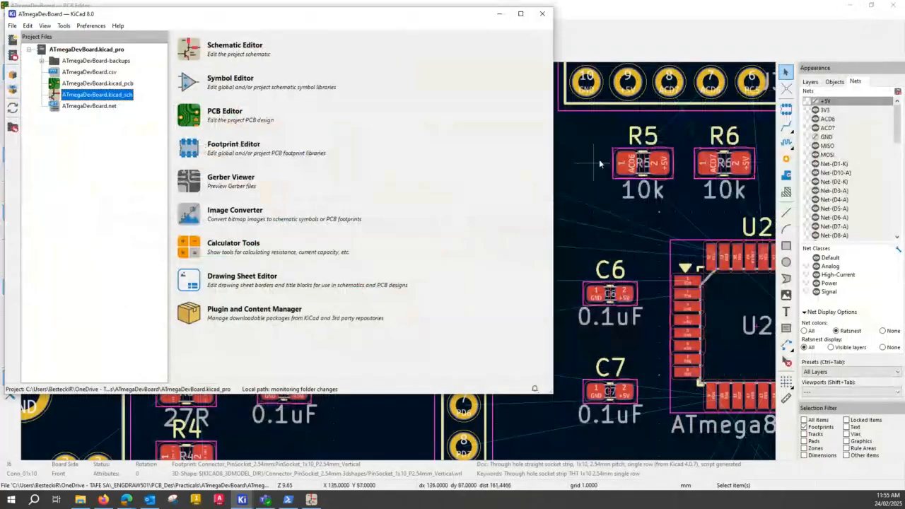
left_click(594, 160)
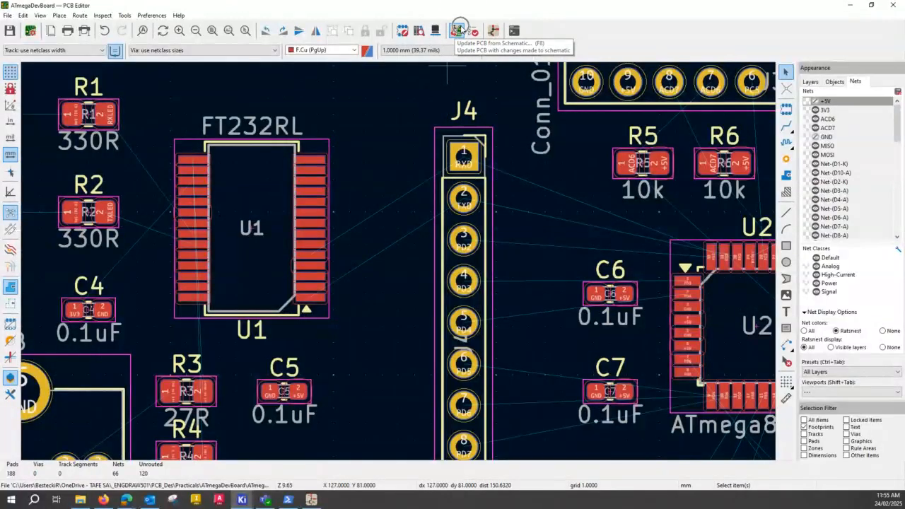
left_click(457, 30)
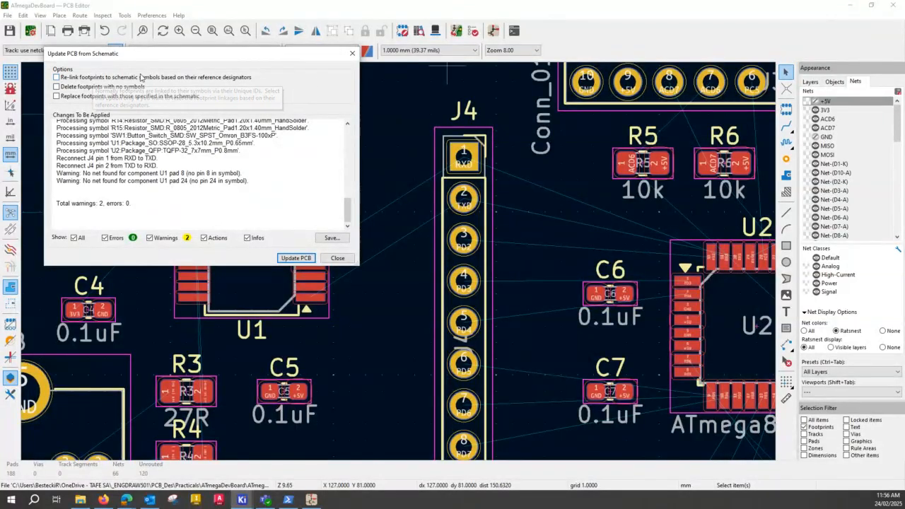
left_click(290, 259)
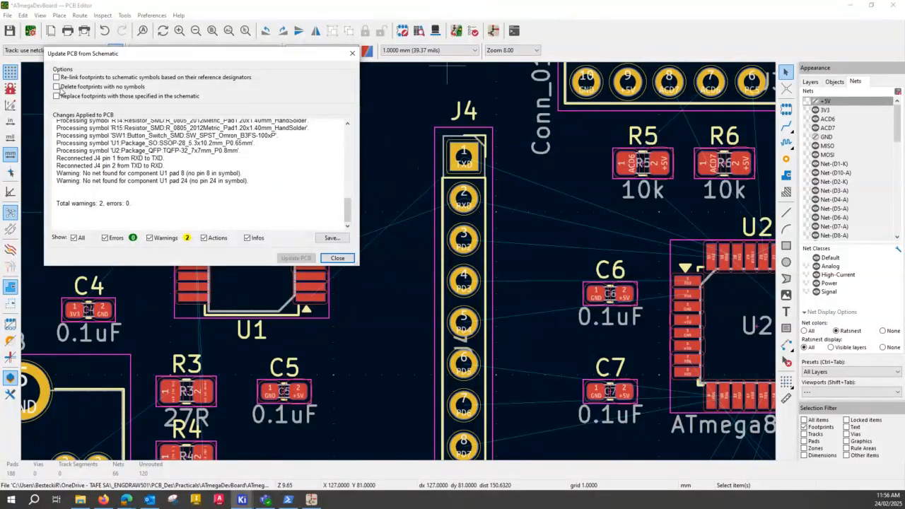
left_click(337, 258)
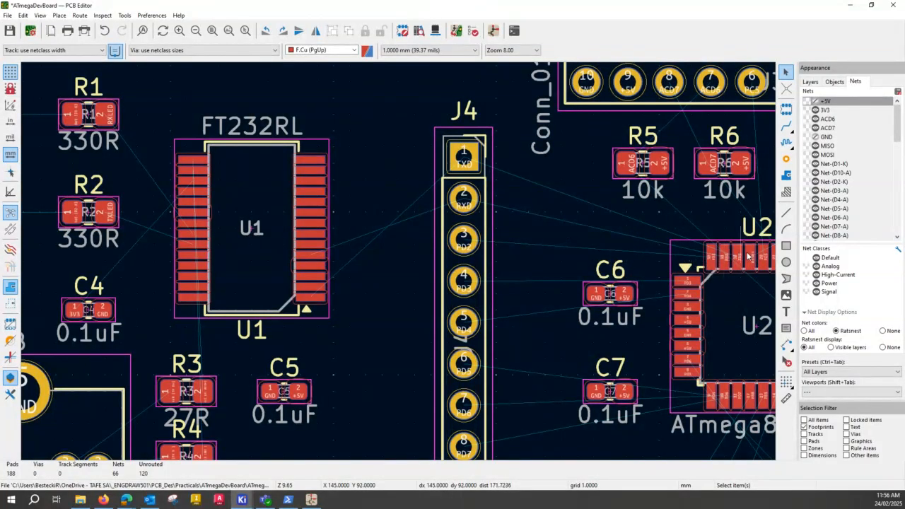
Rotate U1 90 degrees counterclockwise to an orientation of -90 degrees.
scroll(399, 265, "up", 3)
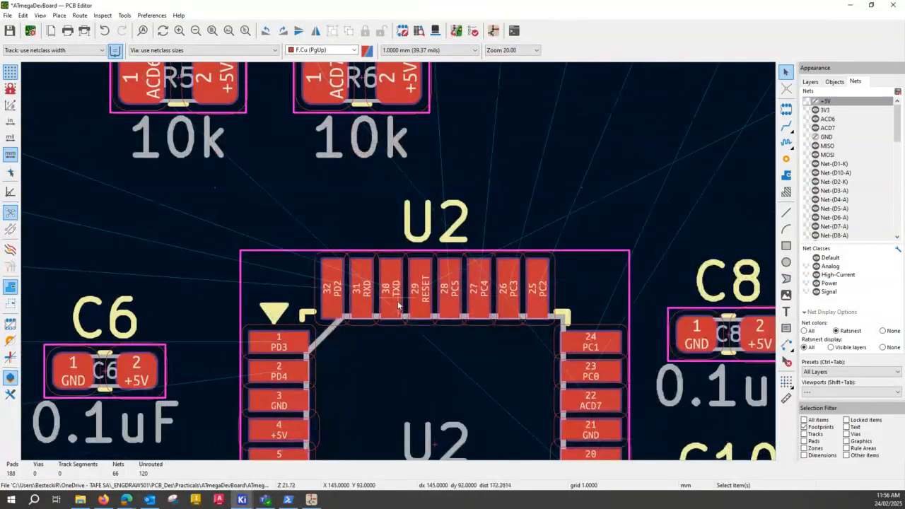
scroll(398, 306, "down", 2)
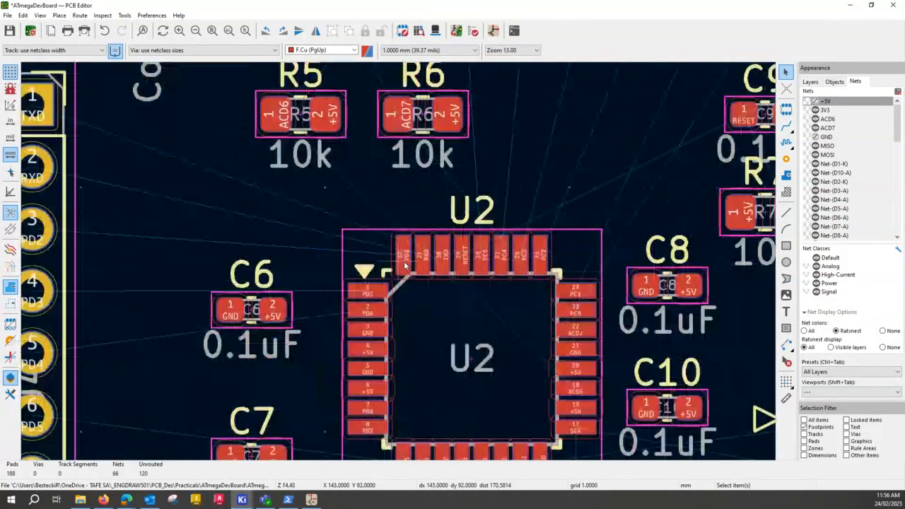
scroll(405, 265, "down", 2)
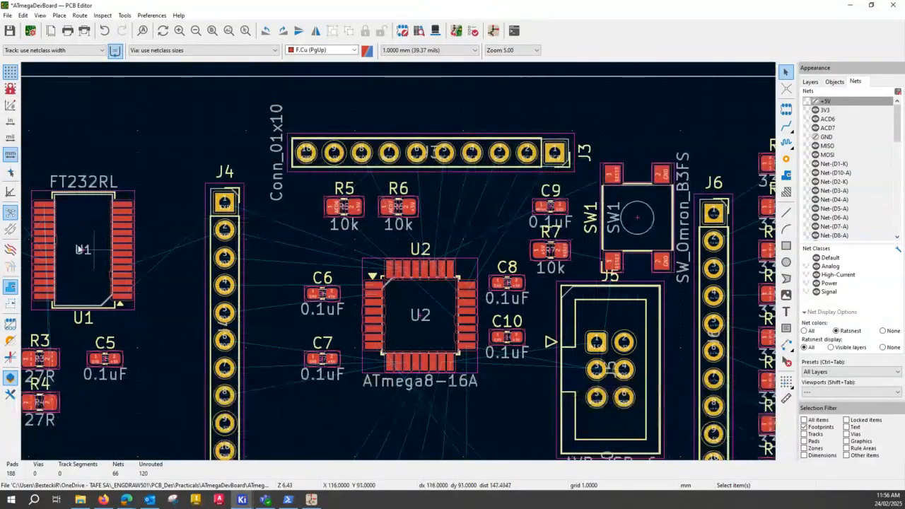
middle_click_drag(162, 291, 380, 298)
left_click(310, 222)
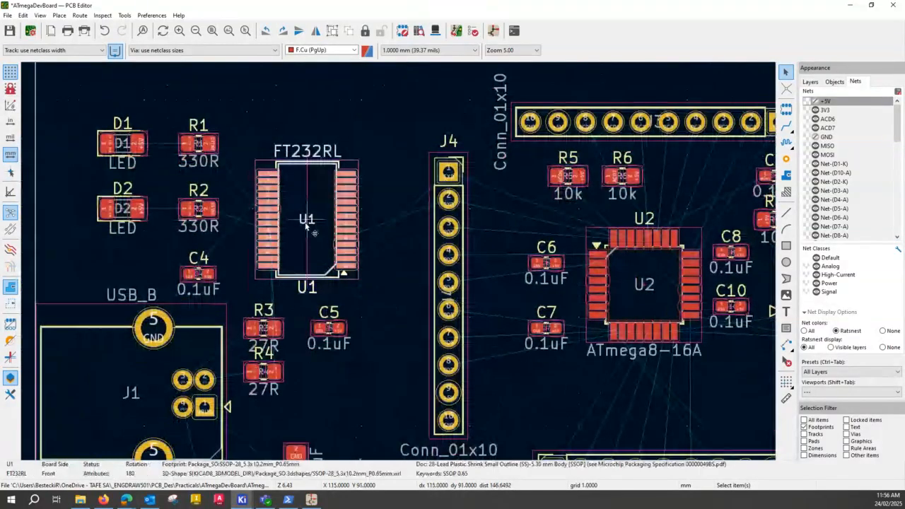
key("r")
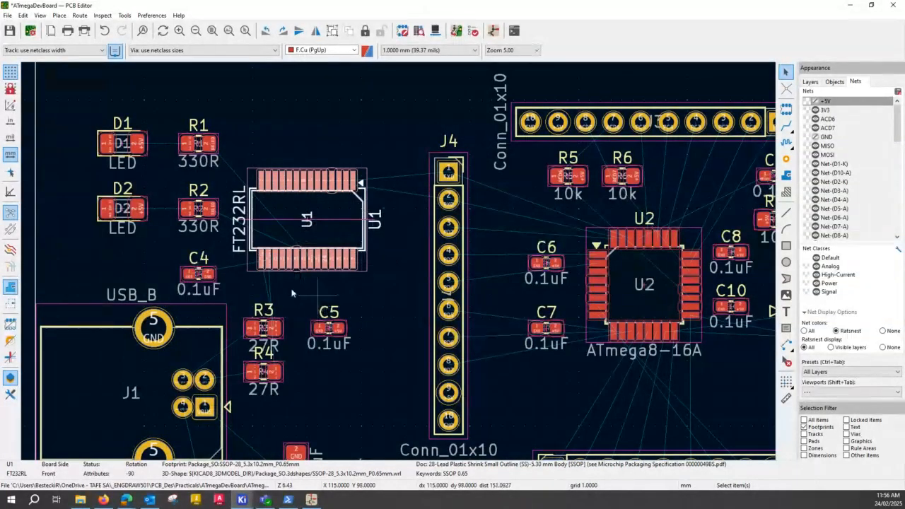
Stagger the 27R resistors below U1, moving R3 1 mm up and left and R4 1 mm up and right.
scroll(301, 289, "up", 4)
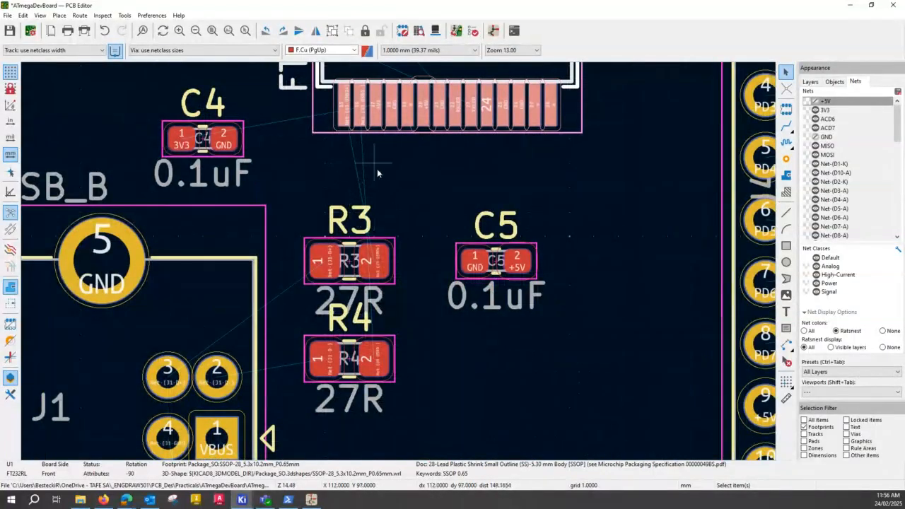
left_click(352, 261)
key("m")
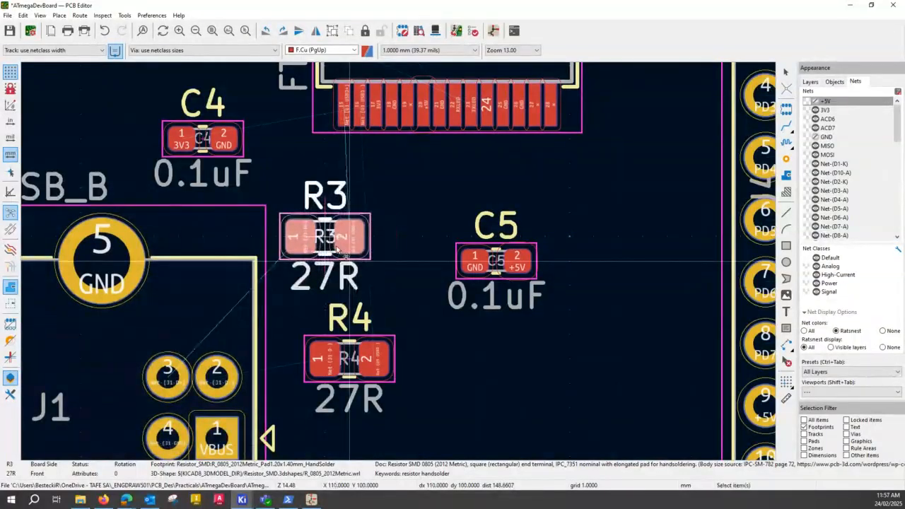
left_click(332, 240)
left_click(347, 354)
key("m")
left_click(374, 332)
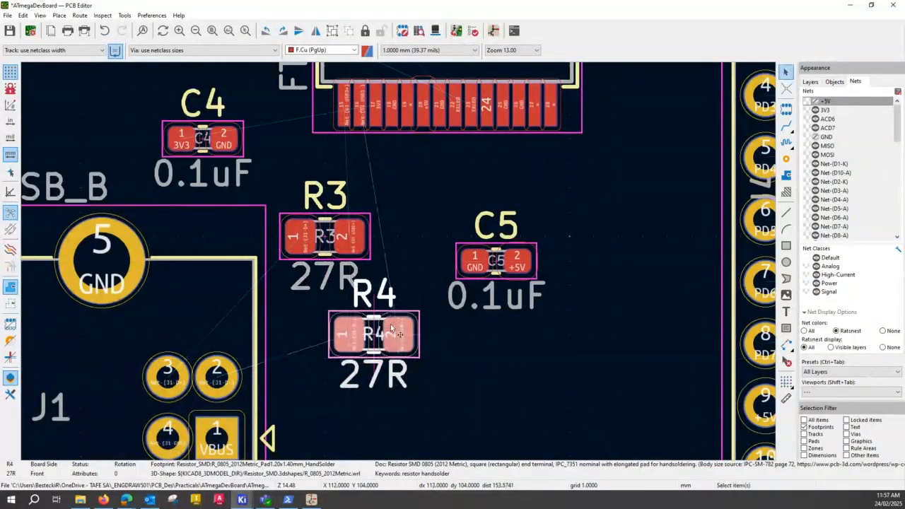
Examine the TXD and RXD ratsnest lines running from U1 through J4 to U2 for crossings.
scroll(399, 266, "down", 2)
scroll(398, 263, "down", 3)
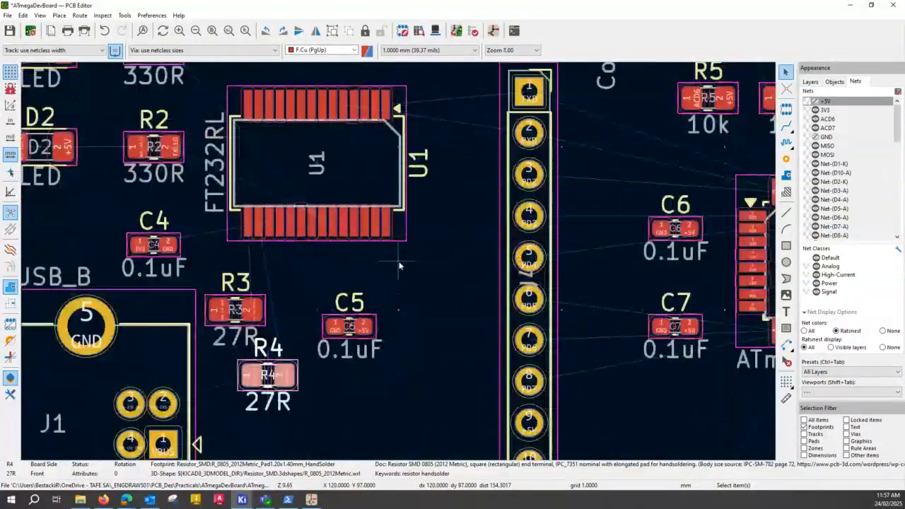
scroll(434, 241, "up", 5)
scroll(393, 259, "down", 2)
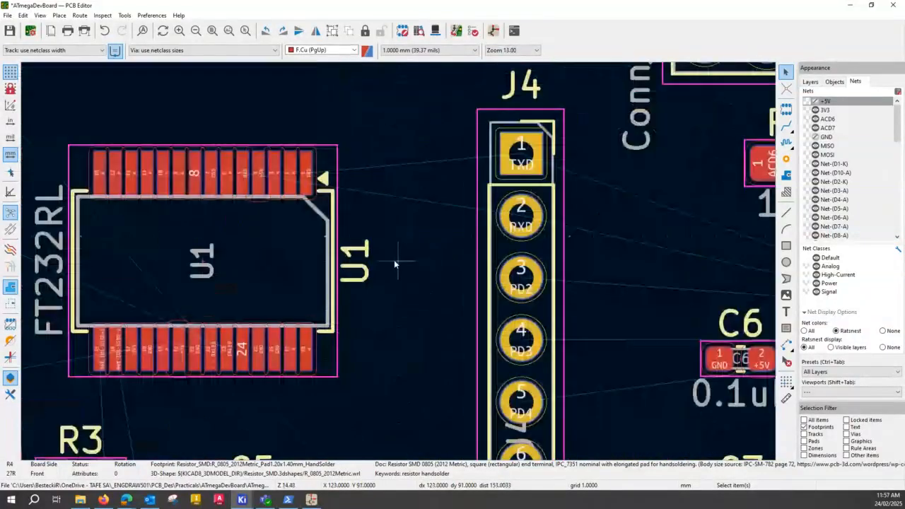
left_click(239, 178)
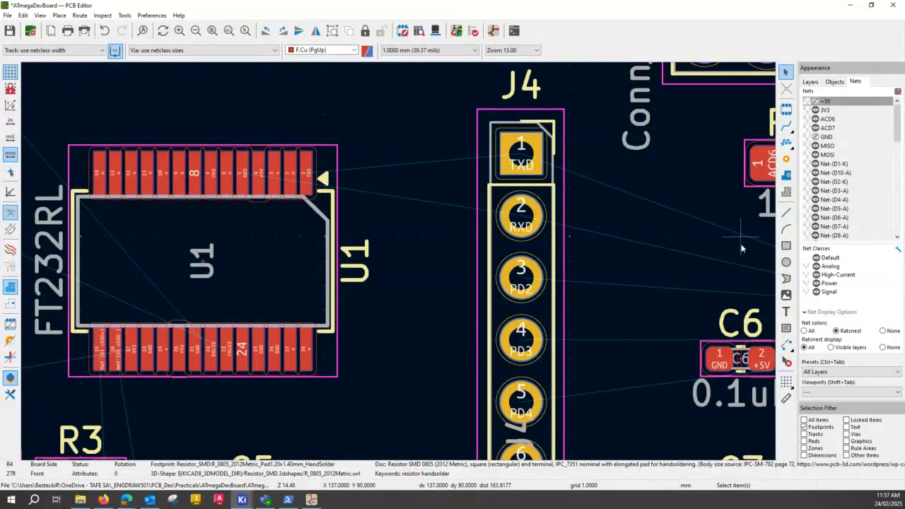
middle_click_drag(632, 289, 414, 272)
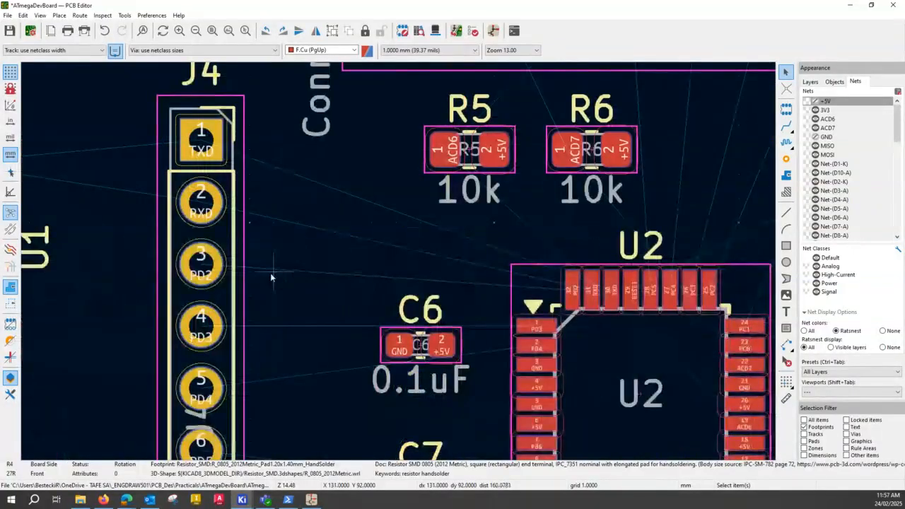
middle_click_drag(270, 272, 413, 213)
scroll(414, 212, "down", 4)
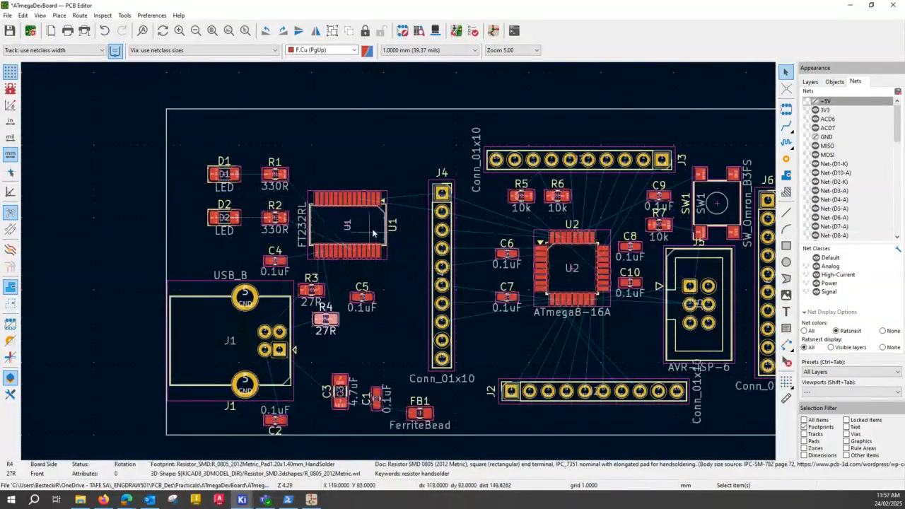
Move U1 about 3 mm up and 2 mm right, closer to J4.
left_click(349, 200)
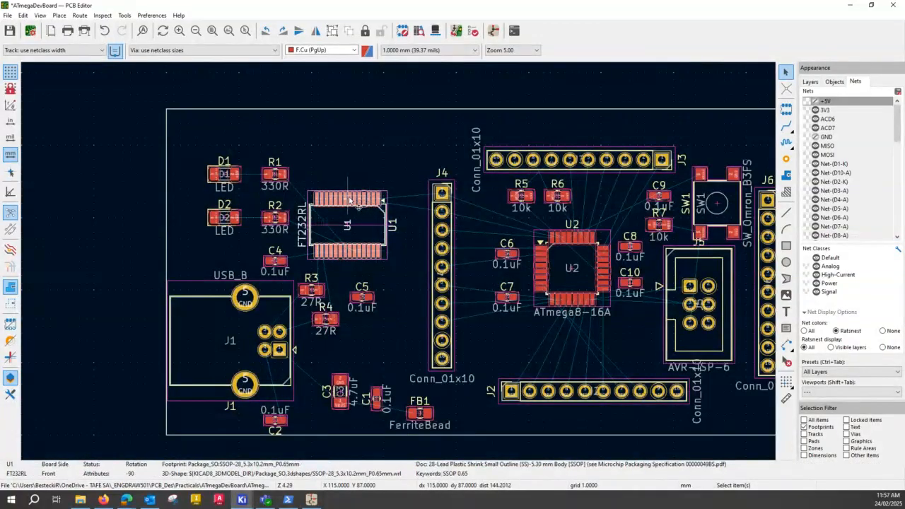
left_click_drag(347, 225, 356, 204)
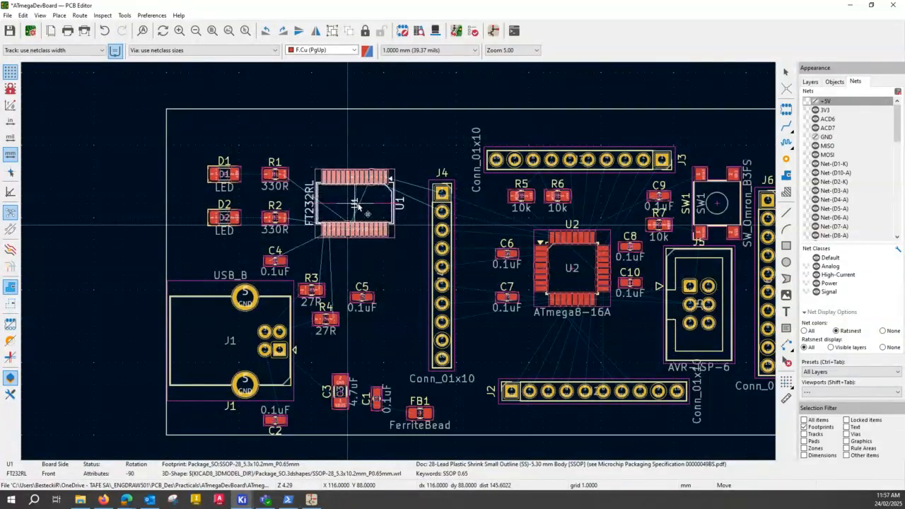
left_click_drag(359, 207, 366, 207)
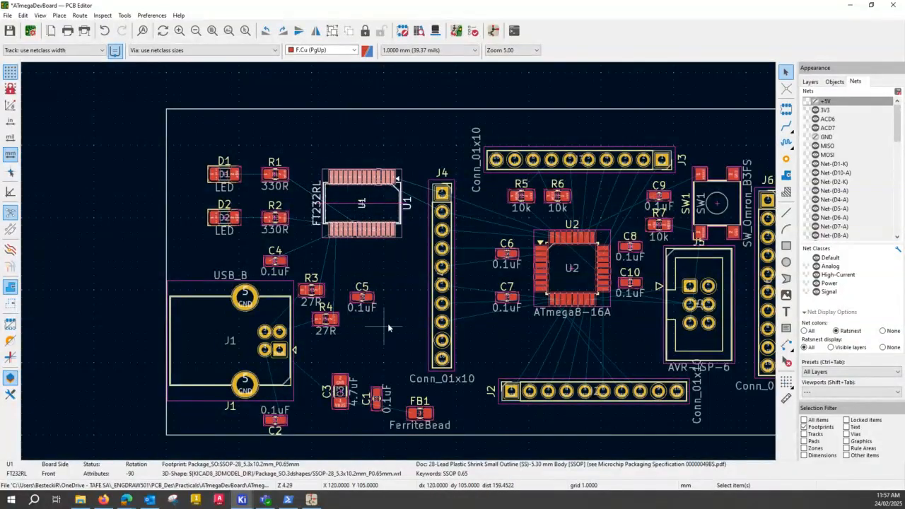
Rotate R3 and R4 to 90 degrees and place R4 level with R3, between R3 and C5.
left_click(314, 292)
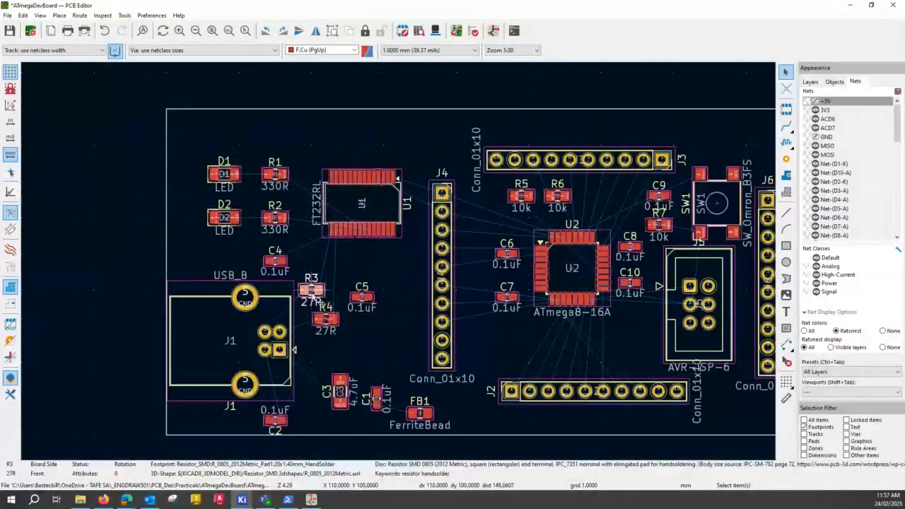
key("r")
left_click(326, 323)
key("r")
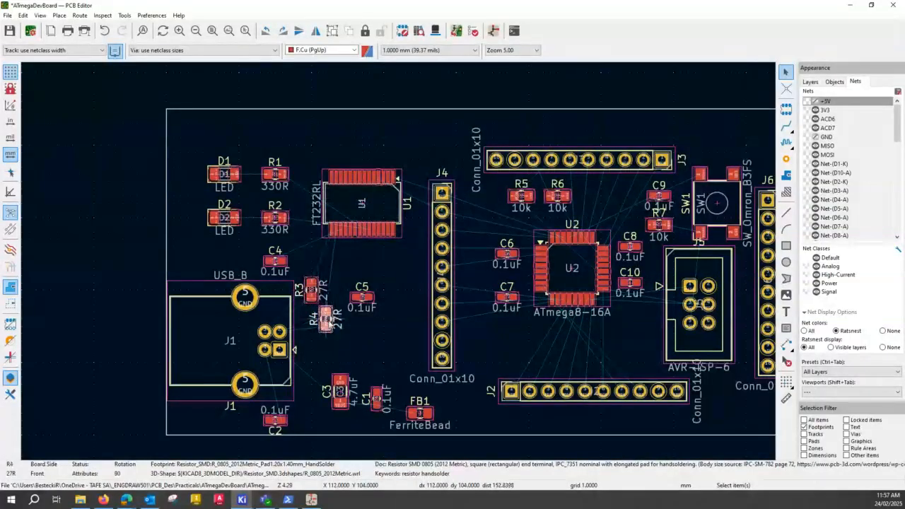
left_click_drag(326, 320, 341, 288)
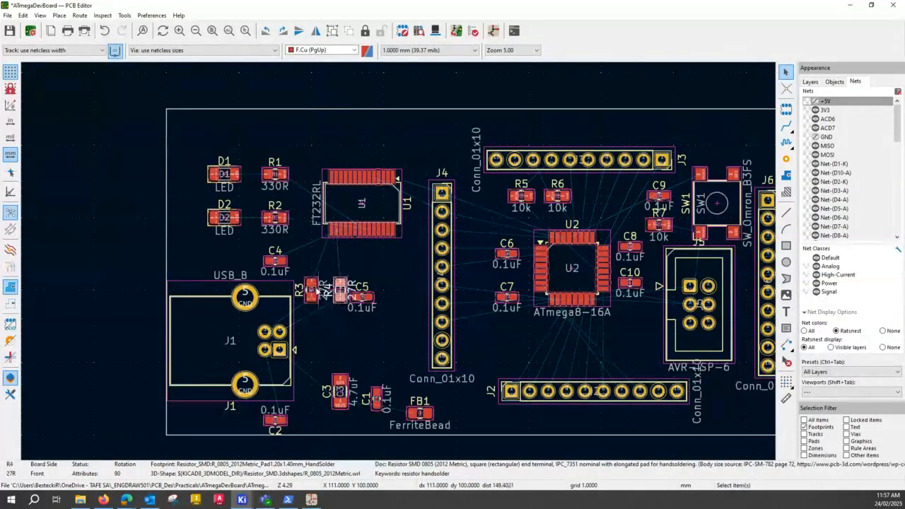
left_click(326, 273)
left_click(311, 290)
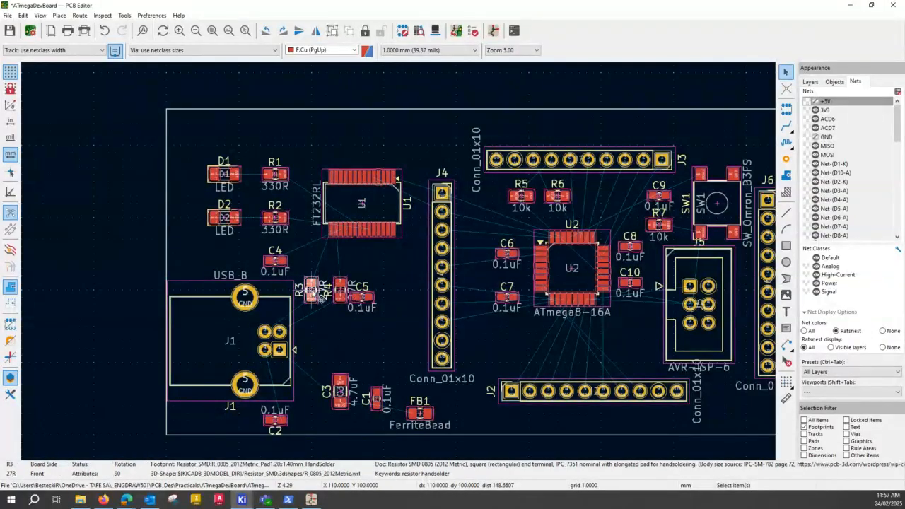
Move R3 about 2 mm up and 1 mm right, and R4 about 2 mm up to stay level with it.
left_click_drag(311, 291, 318, 275)
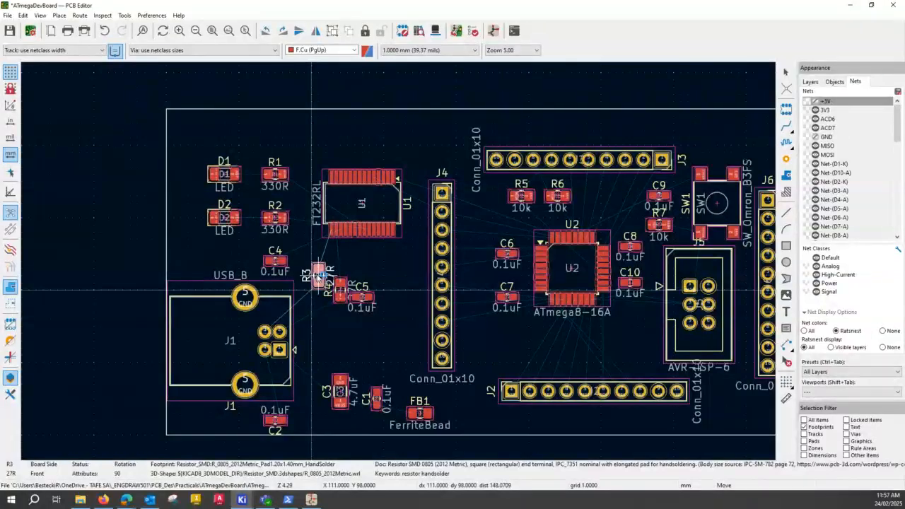
left_click(318, 276)
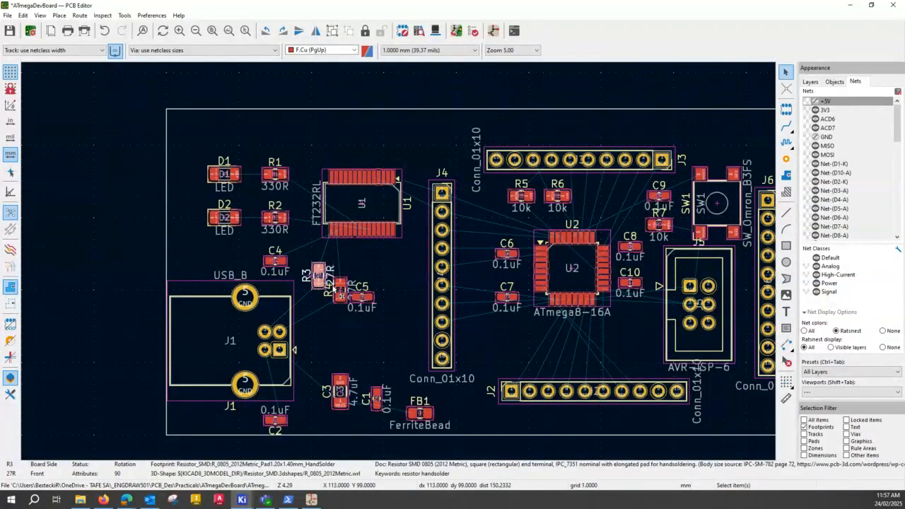
left_click(337, 290)
mouse_move(341, 294)
left_mouse_down()
mouse_move(339, 278)
mouse_move(341, 288)
left_mouse_up()
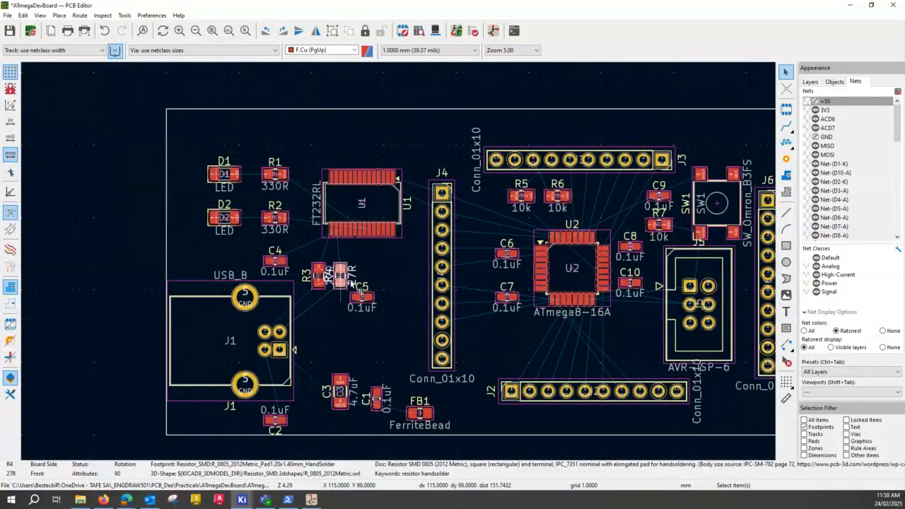
Move C5 about 5 mm up and 2 mm right, below U1 and level with C4.
scroll(343, 286, "up", 3)
scroll(401, 267, "up", 2)
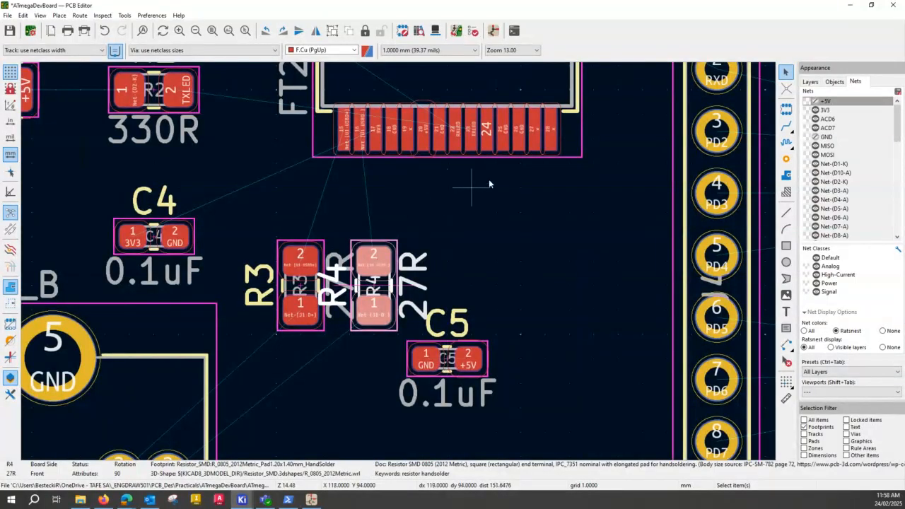
scroll(409, 218, "up", 4)
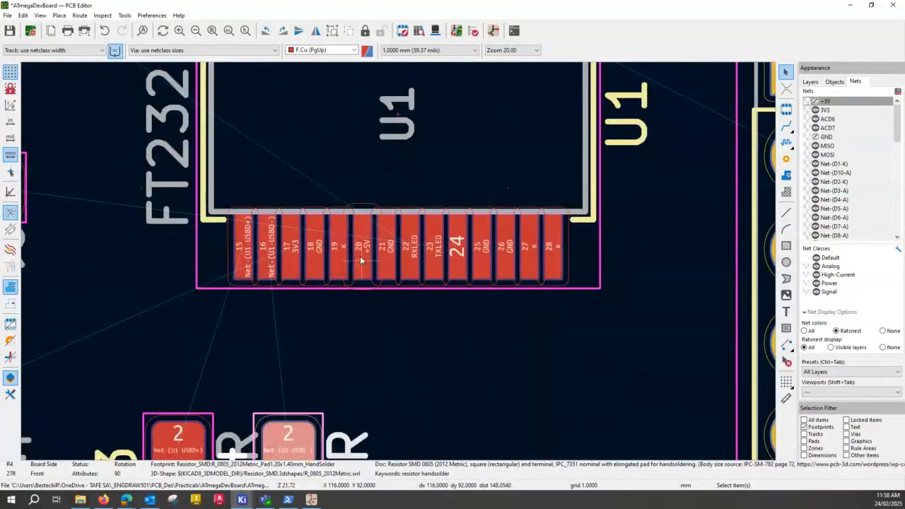
key("ctrl")
key("ctrl")
scroll(507, 370, "down", 1)
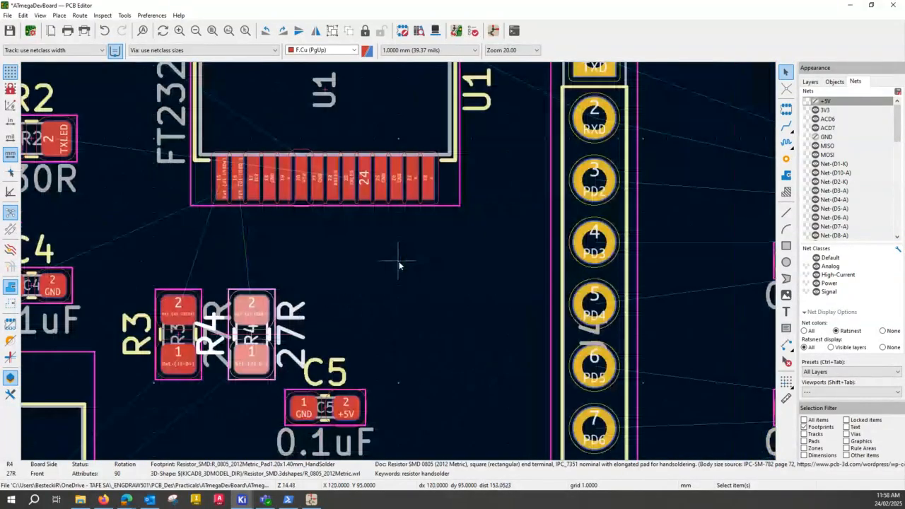
scroll(399, 262, "down", 2)
scroll(366, 271, "up", 2)
left_click(399, 385)
key("m")
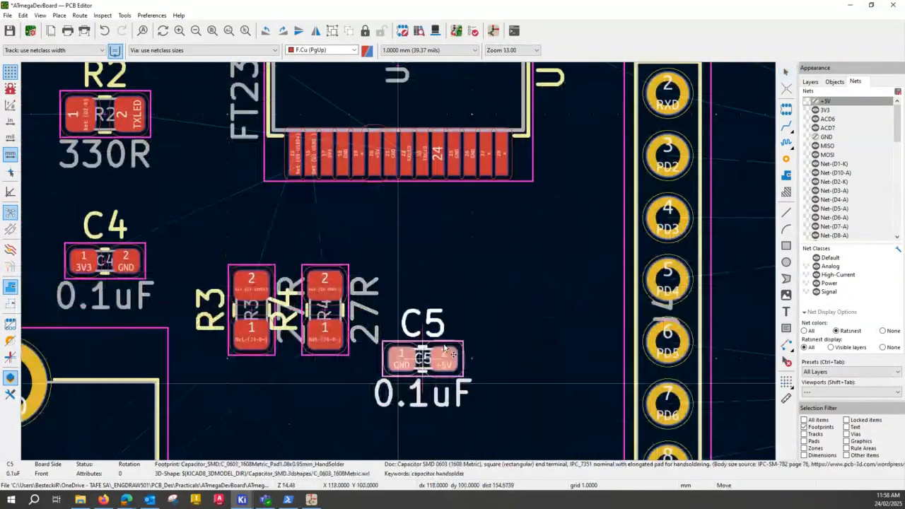
left_click(471, 254)
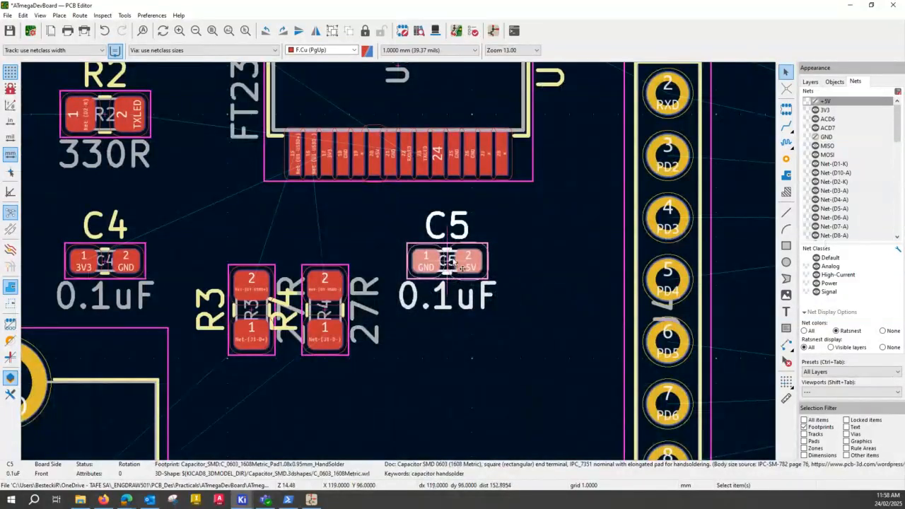
Rotate C5 to 180 degrees and set it level with C4 below U1.
key("r")
key("r")
key("m")
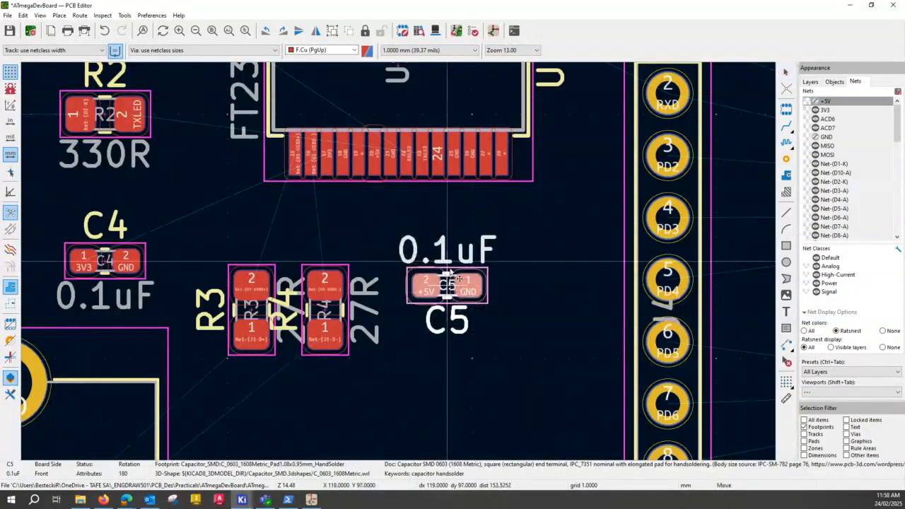
left_click(449, 248)
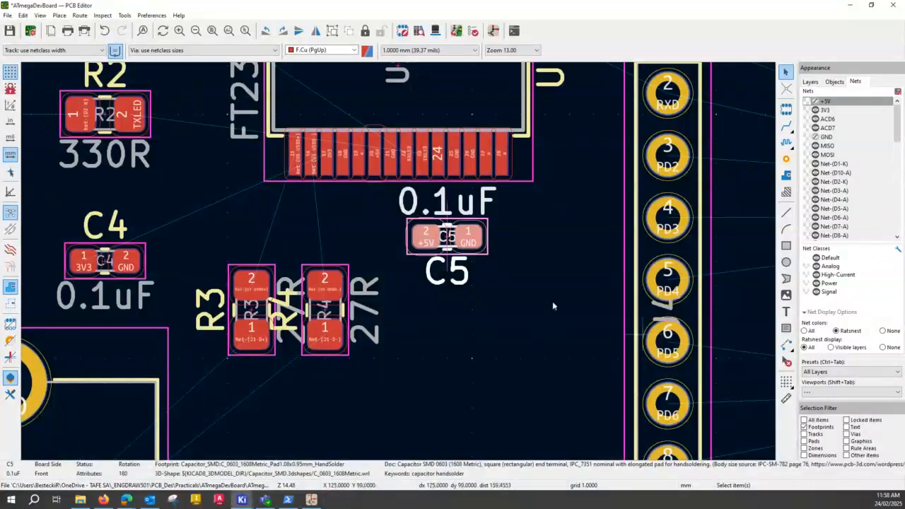
left_click_drag(446, 241, 446, 266)
left_click(525, 324)
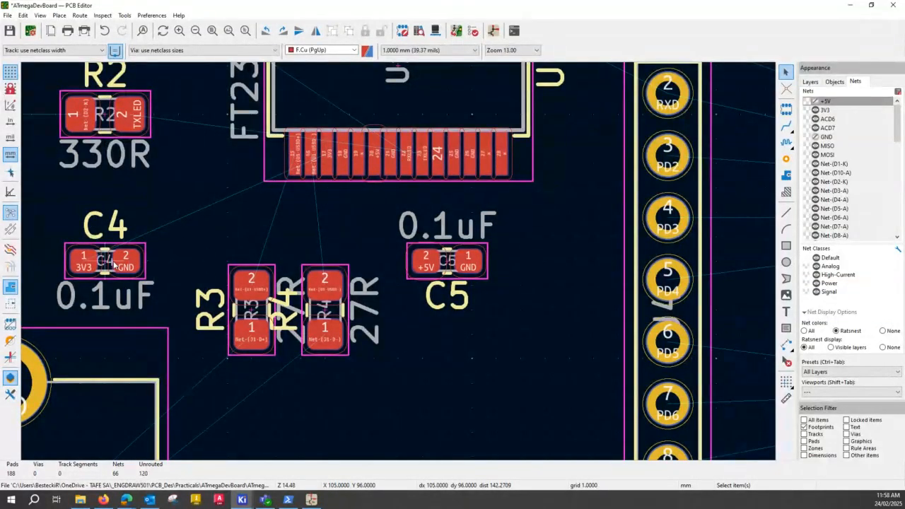
Move C4 to the space between R4 and C5, slightly below C5, and rotate it to -90 degrees.
left_click_drag(113, 263, 443, 383)
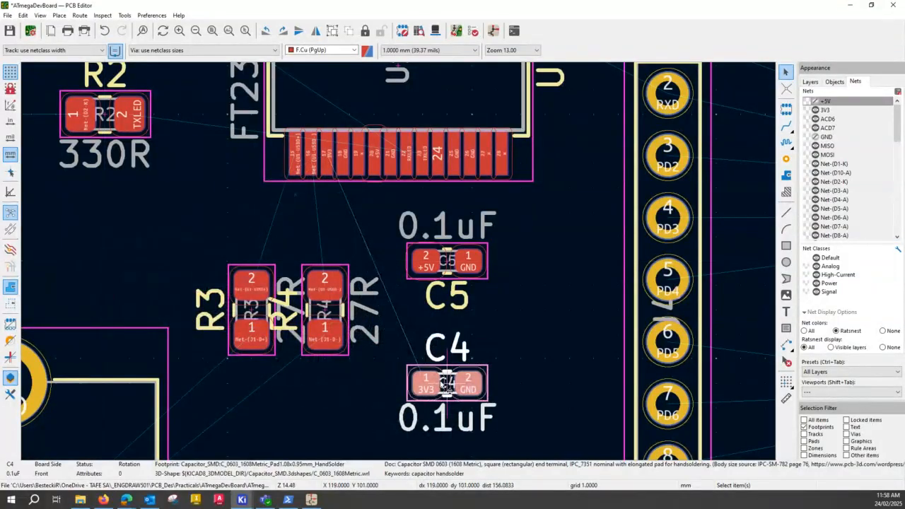
key("r")
key("r")
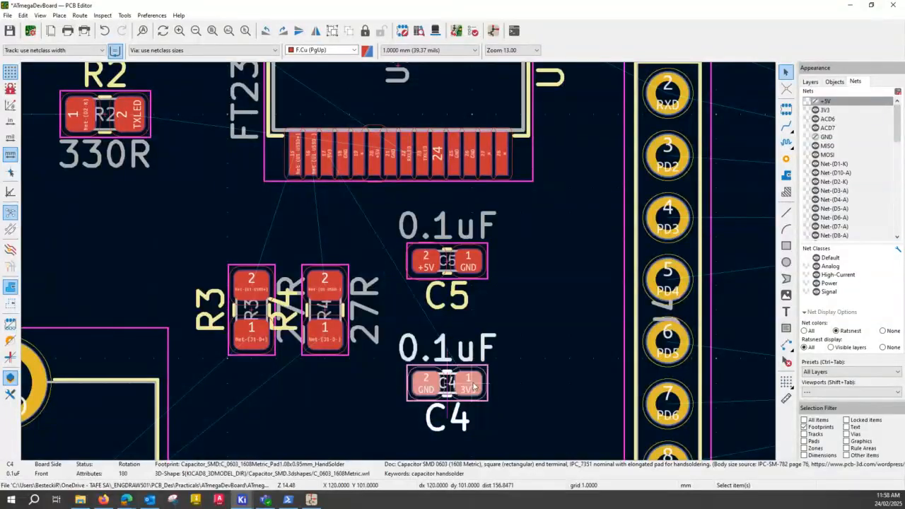
key("r")
left_click_drag(460, 385, 406, 349)
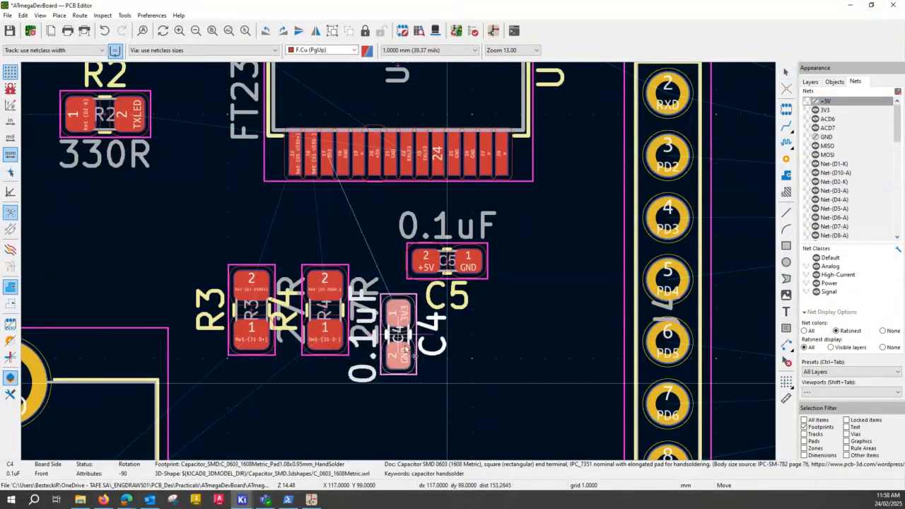
left_click(414, 354)
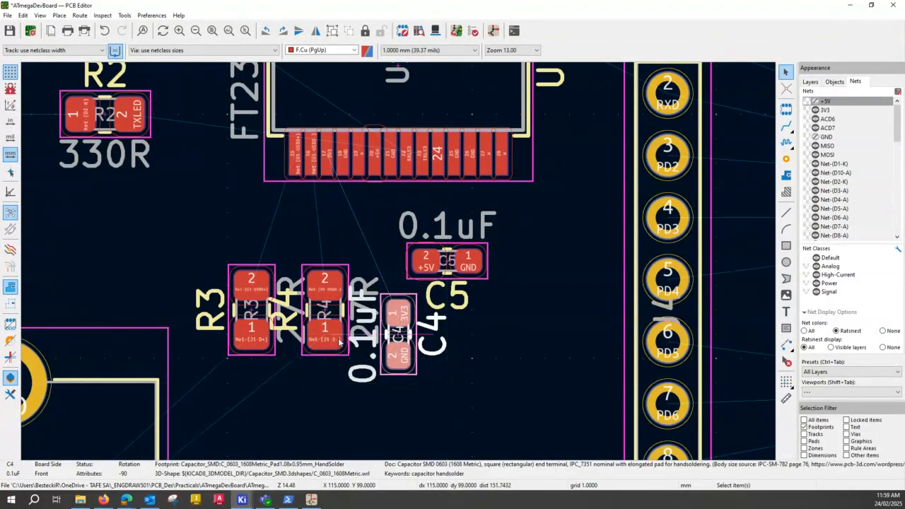
Move R4 and R3 each 1 mm down so both sit level with C4.
left_click_drag(332, 313, 328, 336)
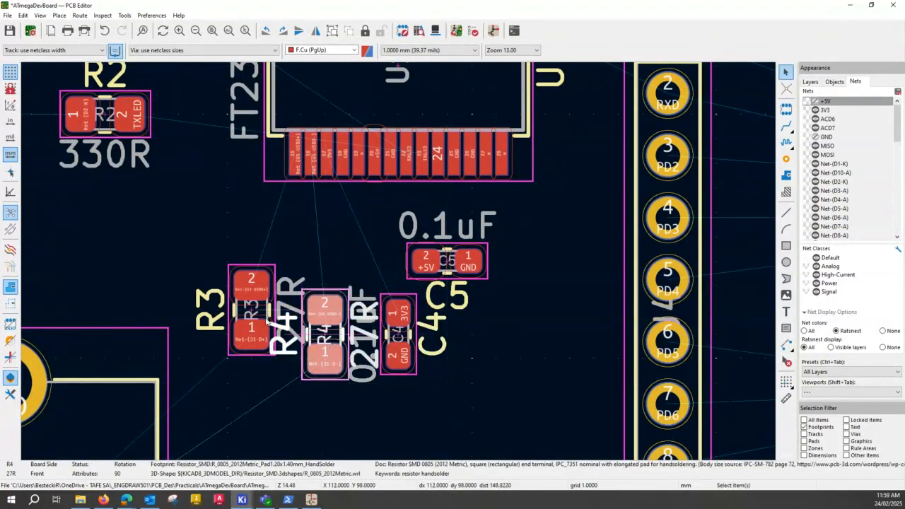
left_click(256, 326)
left_click_drag(255, 326, 250, 331)
left_click(250, 332)
left_click(444, 415)
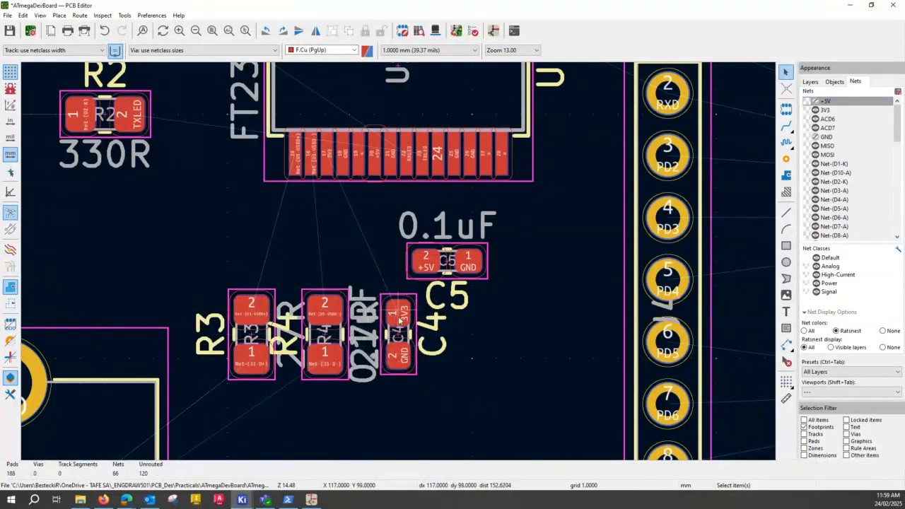
left_click(325, 163)
left_click(444, 260)
left_click(379, 170)
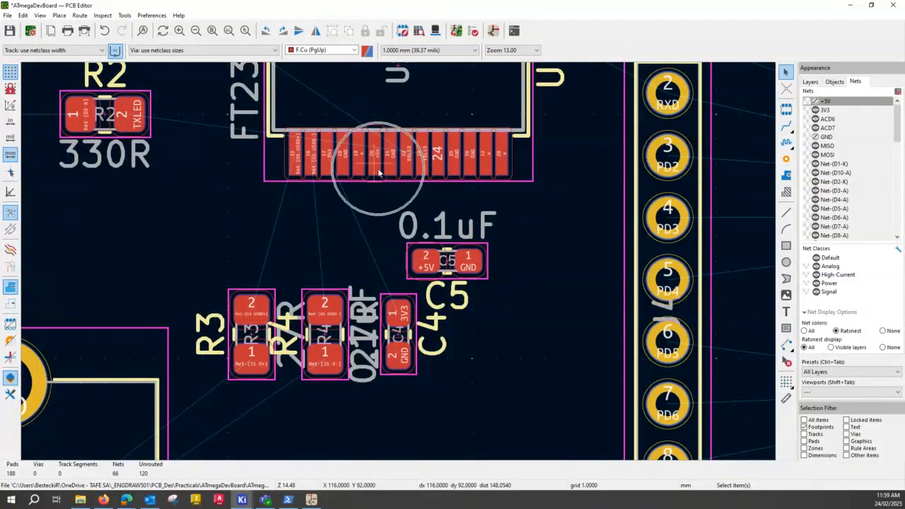
left_click(399, 335)
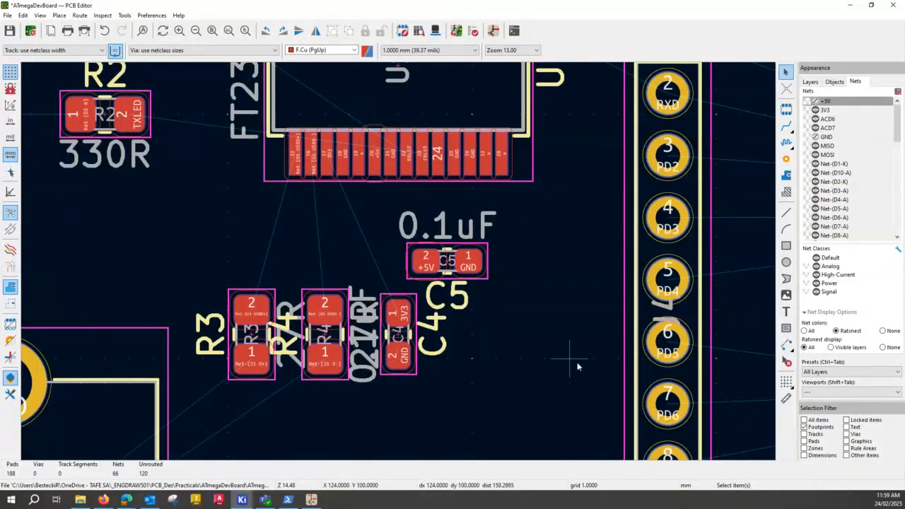
Move C1 1 mm up and 1 mm left, and C3 1 mm up, beside the USB connector J1.
scroll(398, 263, "down", 3)
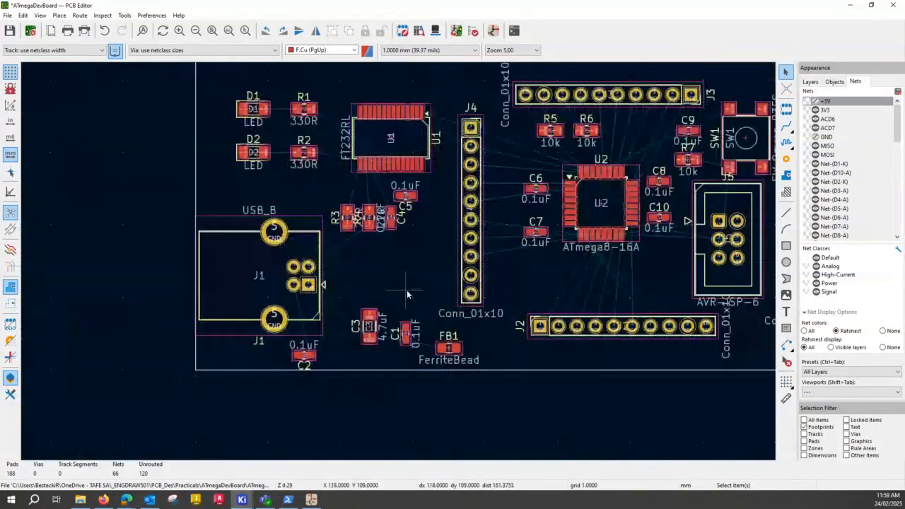
middle_click_drag(406, 293, 317, 262)
scroll(317, 262, "up", 3)
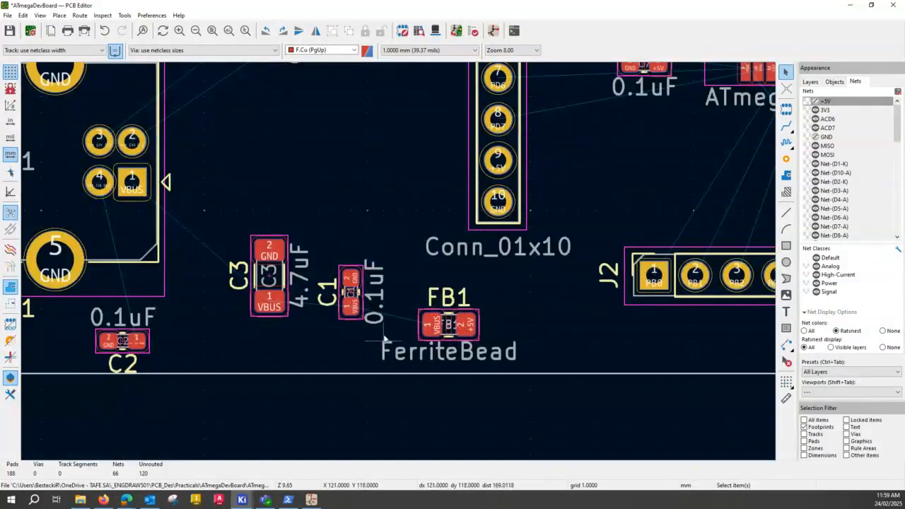
left_click(350, 296)
left_click_drag(350, 296, 336, 276)
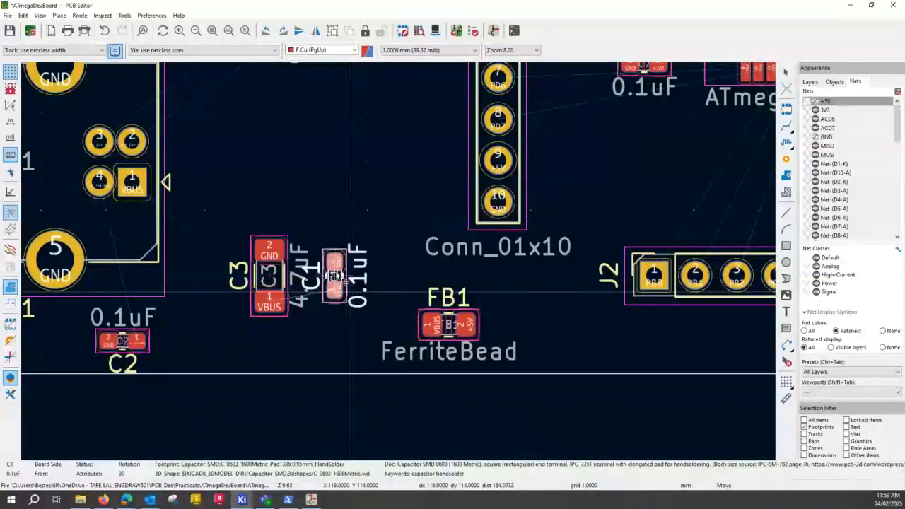
left_click(268, 291)
left_click_drag(268, 292, 269, 276)
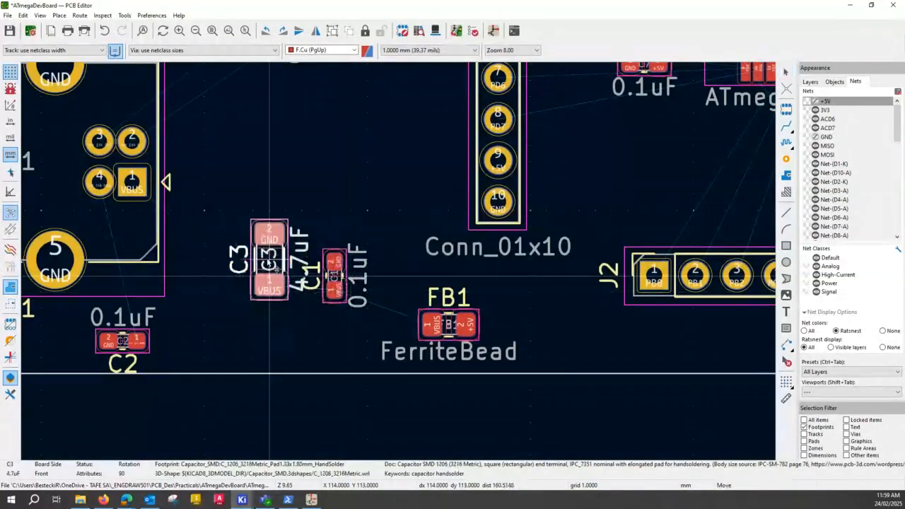
Move ferrite bead FB1 1 mm left, closer to C1.
left_click(443, 326)
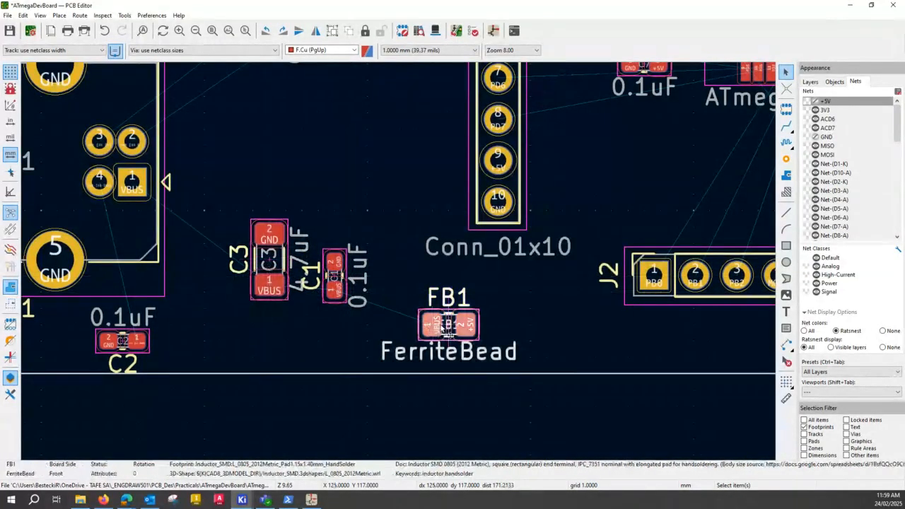
left_click_drag(443, 327, 432, 330)
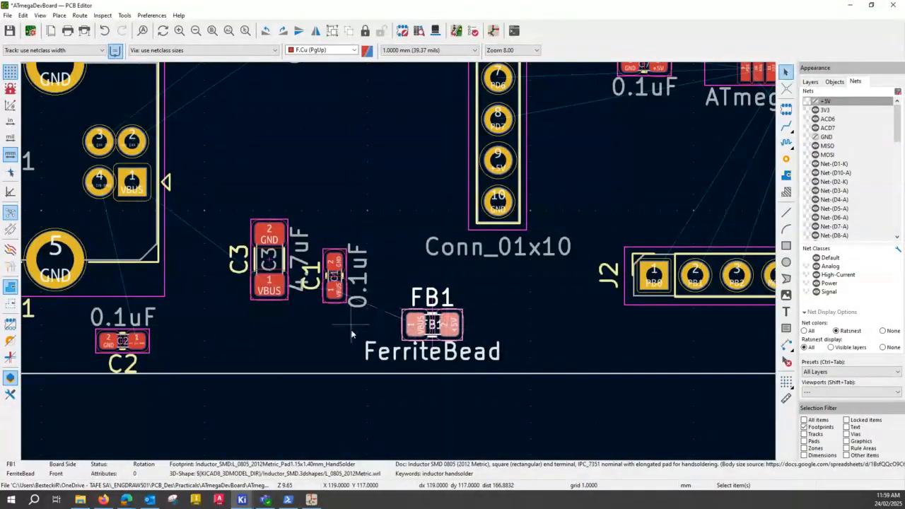
left_click(283, 353)
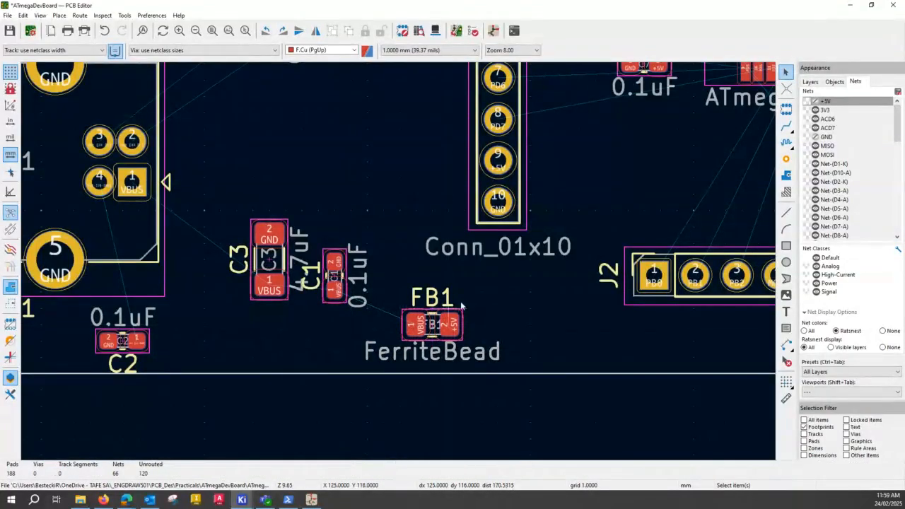
Move U1, D1, D2, R1 and R2 together about 2 mm left, away from J4.
scroll(399, 266, "down", 3)
scroll(412, 292, "down", 1)
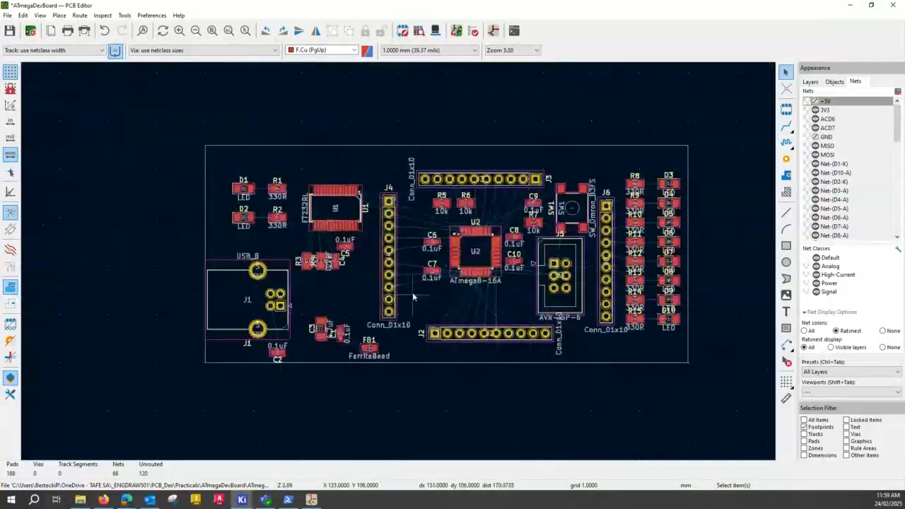
scroll(399, 261, "up", 2)
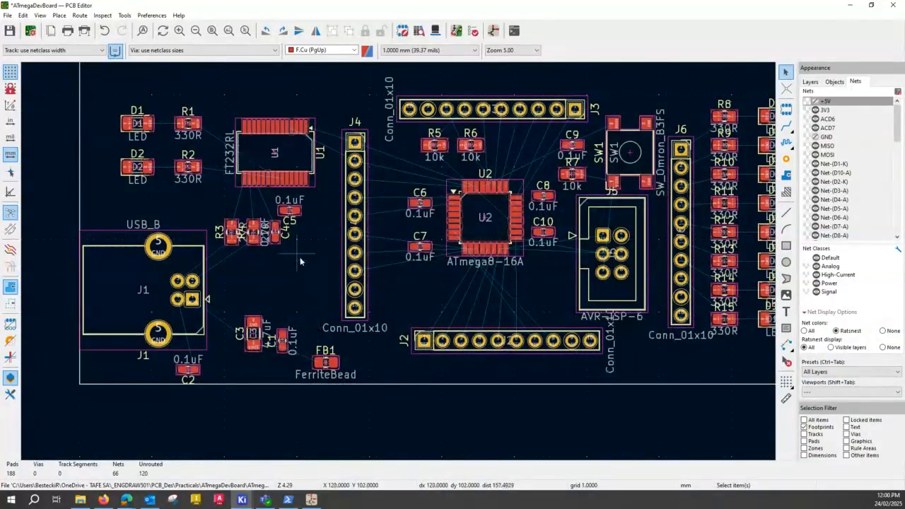
middle_click_drag(478, 276, 377, 284)
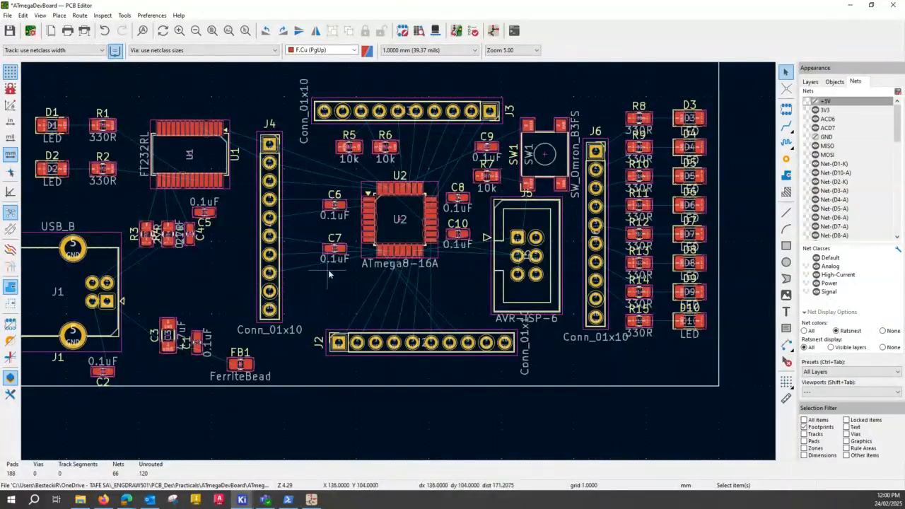
scroll(312, 241, "down", 1)
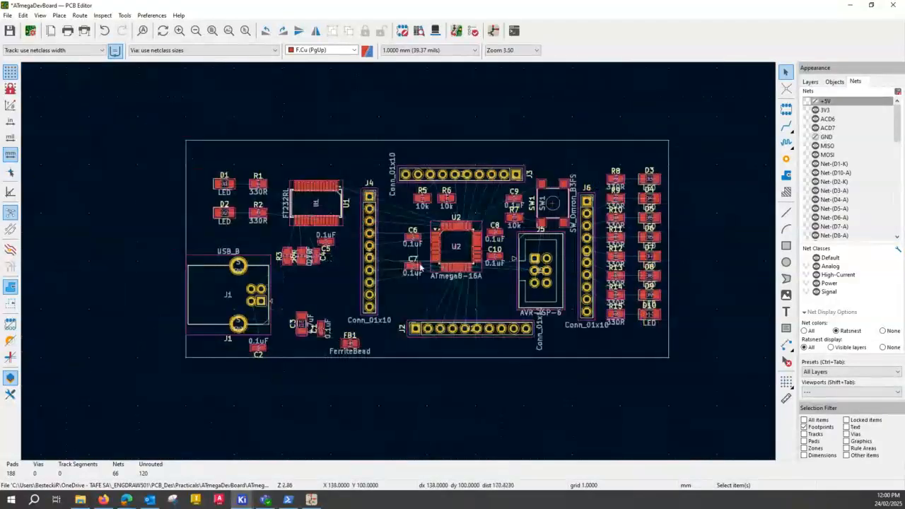
left_click(212, 30)
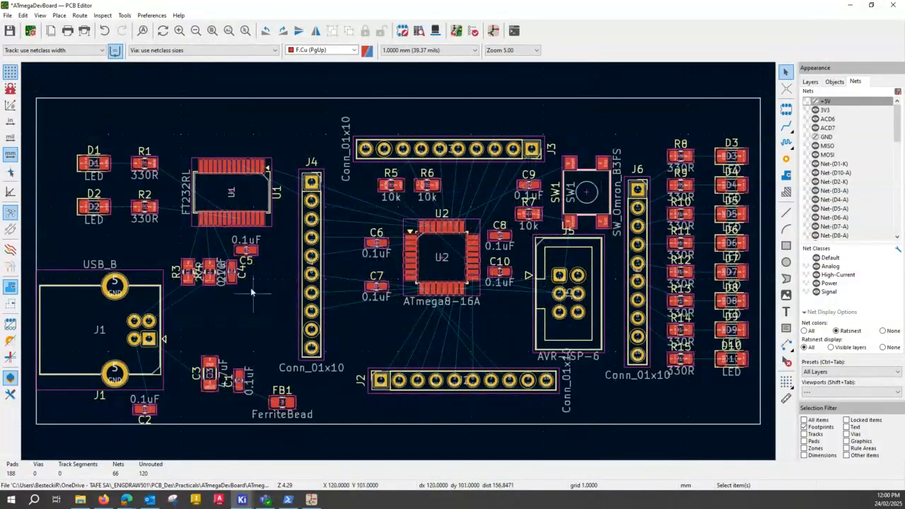
left_click_drag(60, 136, 297, 250)
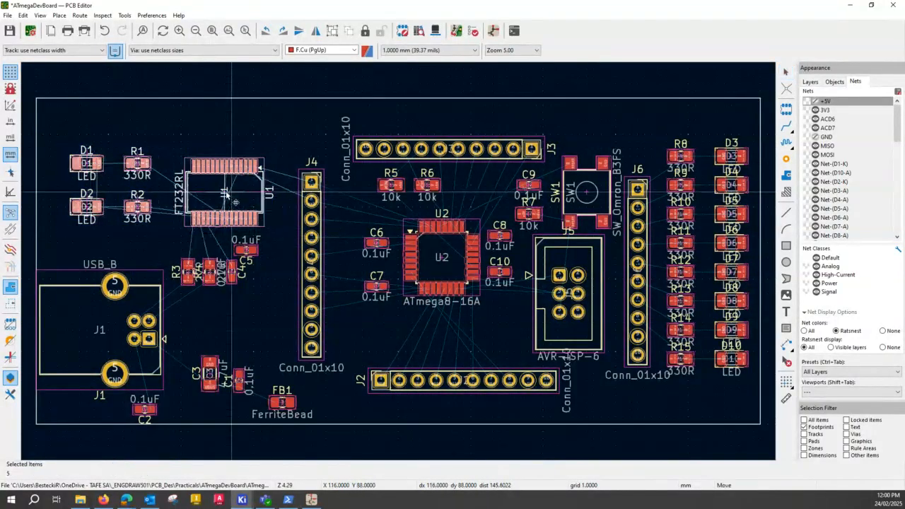
key("m")
left_click(222, 201)
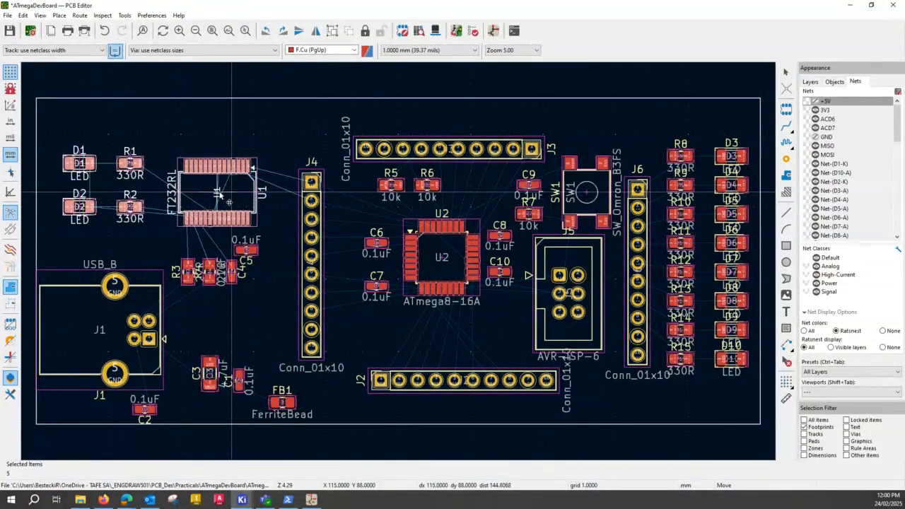
left_click(278, 263)
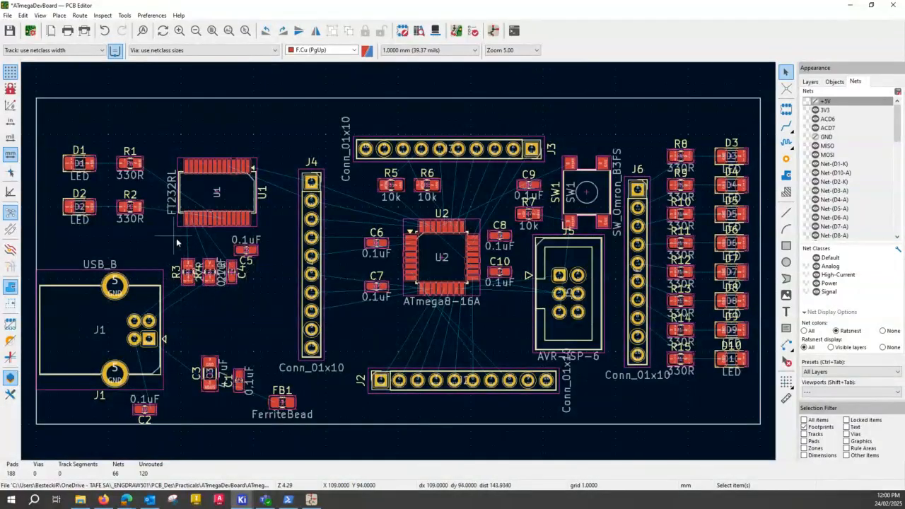
Move R3, R4, C4 and C5 together 1 mm left, between the USB connector J1 and U1.
left_click_drag(175, 234, 273, 310)
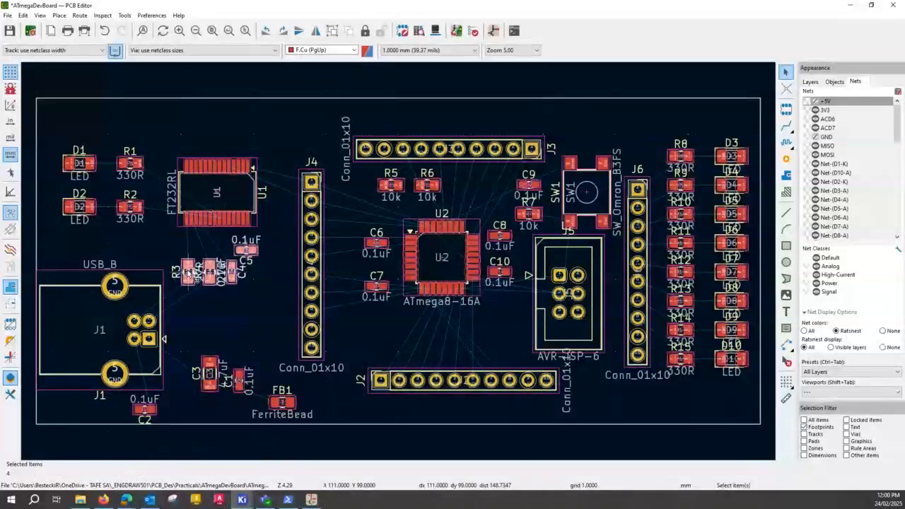
left_click_drag(188, 273, 181, 273)
left_click(244, 310)
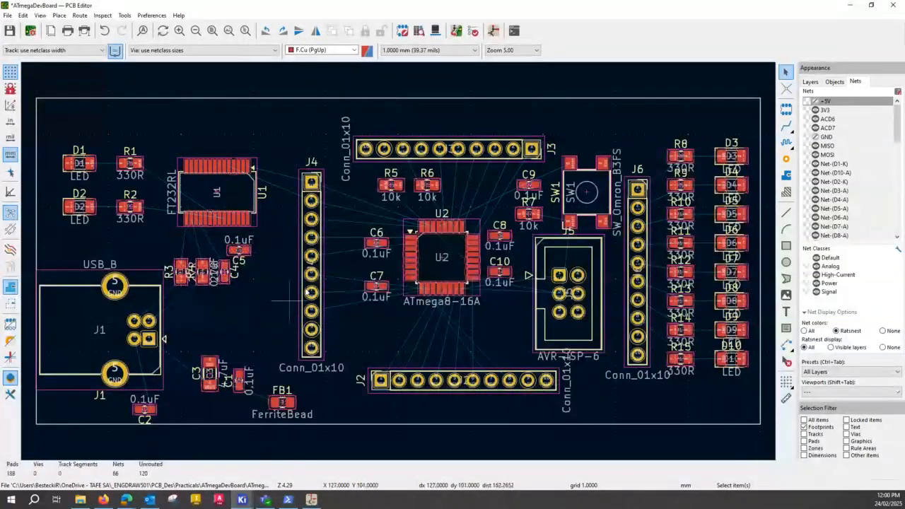
Move pin socket J4 2 mm left, closer to U1.
left_click(314, 281)
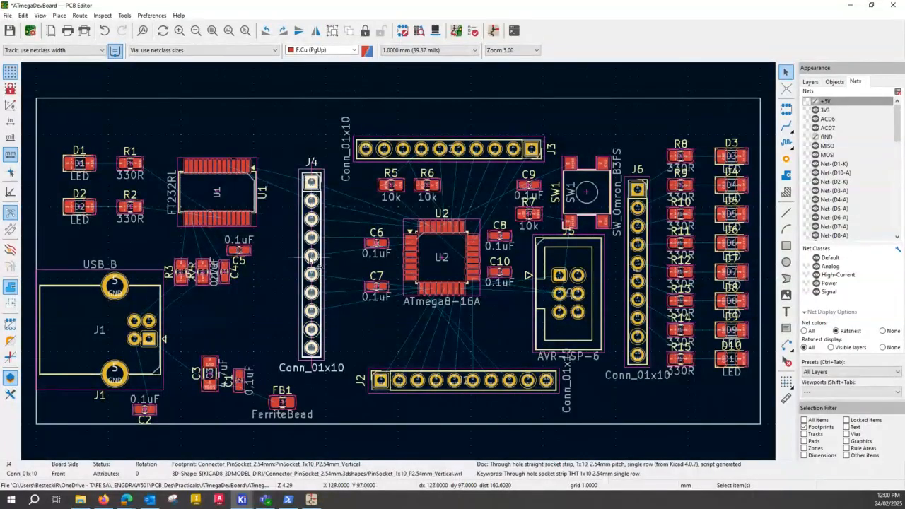
left_click_drag(318, 268, 302, 274)
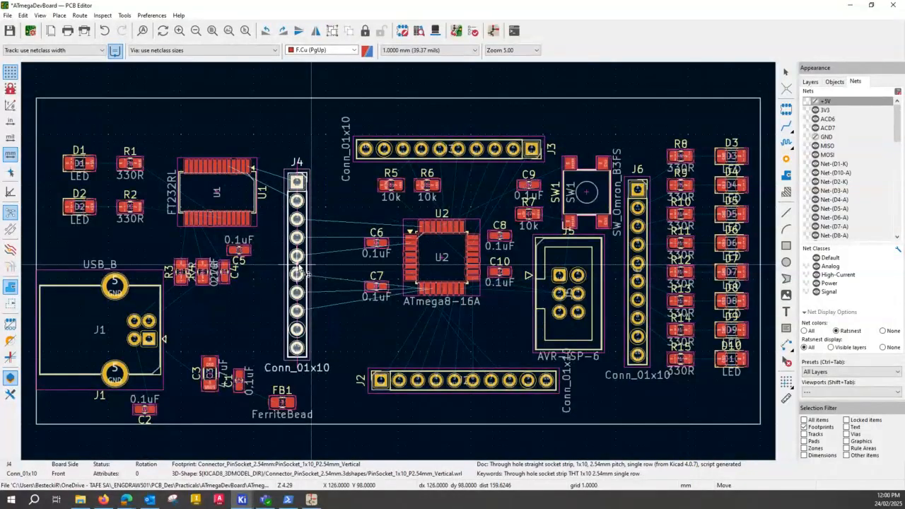
left_click_drag(308, 275, 308, 275)
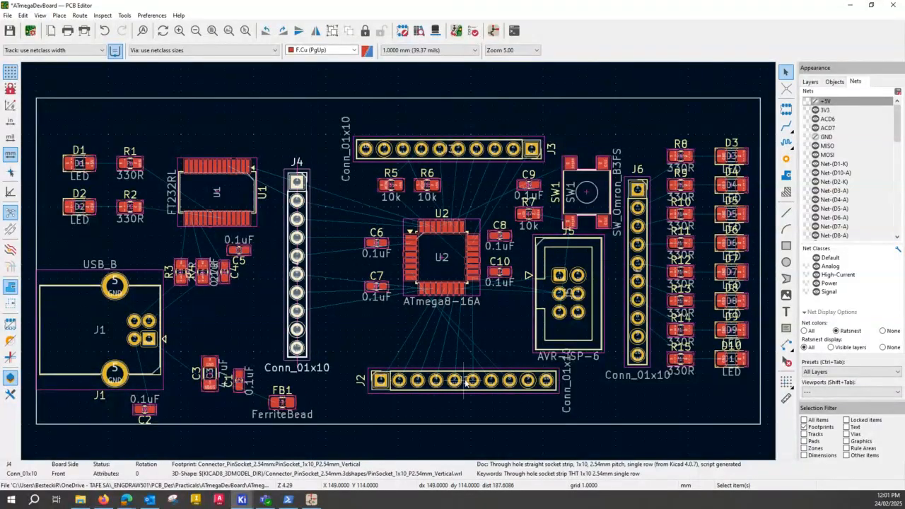
Move the horizontal pin sockets J2, below U2, and J3, above it, each 4 mm left.
left_click(465, 383)
key("m")
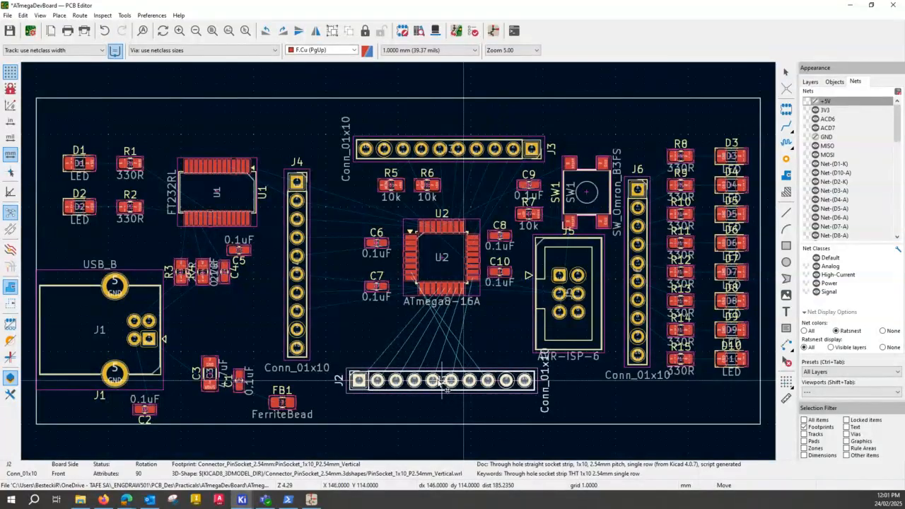
left_click(435, 382)
left_click(446, 149)
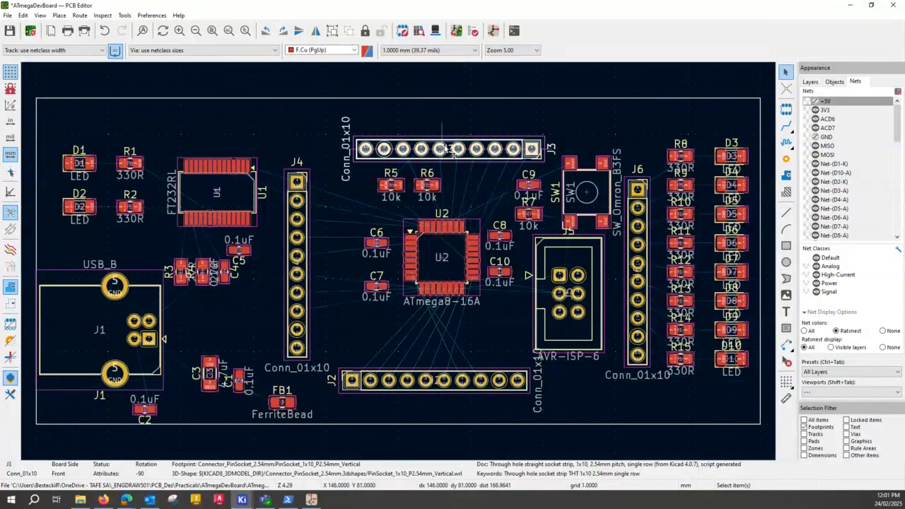
key("m")
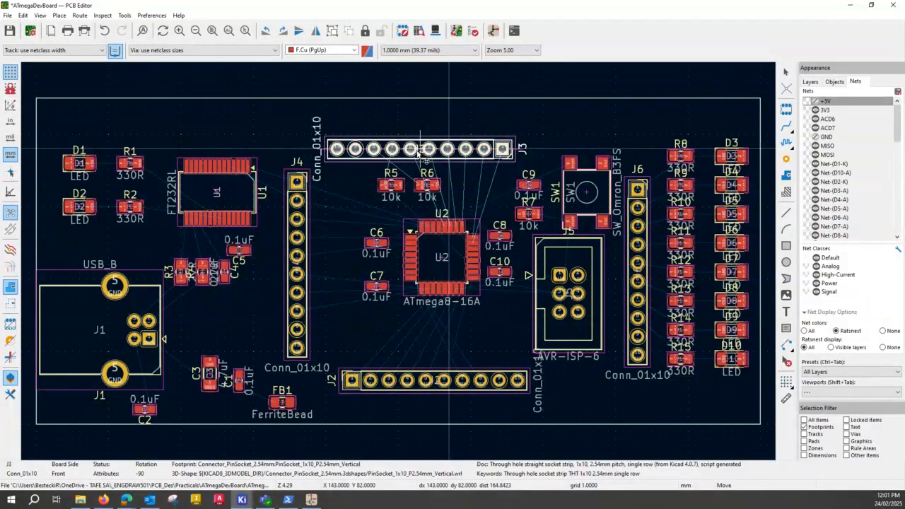
left_click(426, 150)
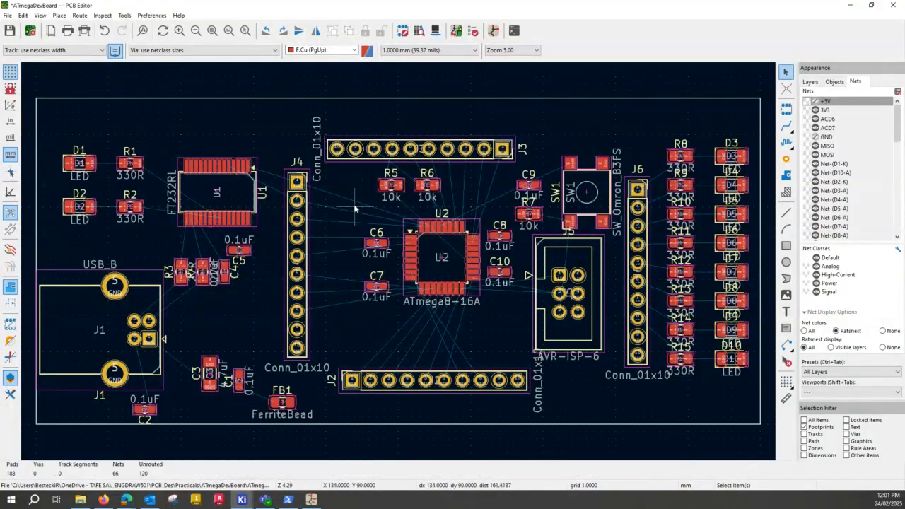
Move U2 together with capacitors C6, C7, C8 and C10 2 mm left, between J2 and J3.
left_click_drag(353, 203, 523, 328)
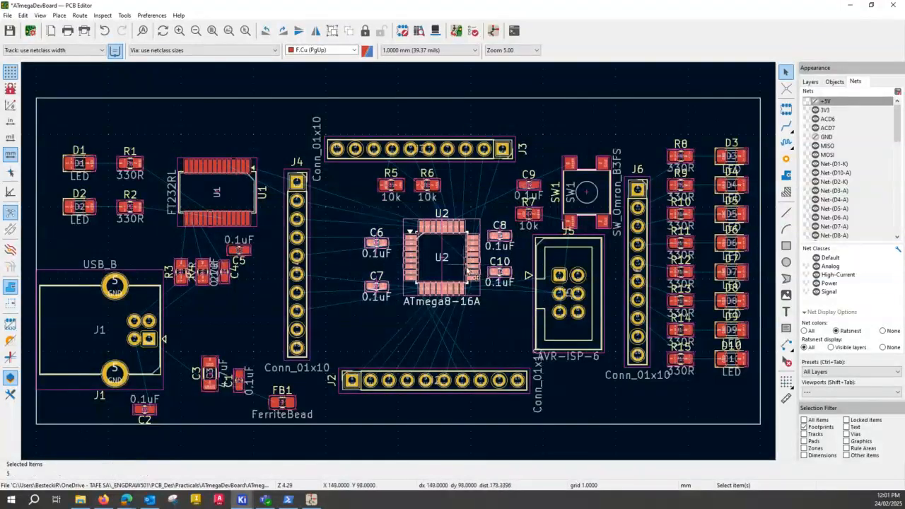
key("m")
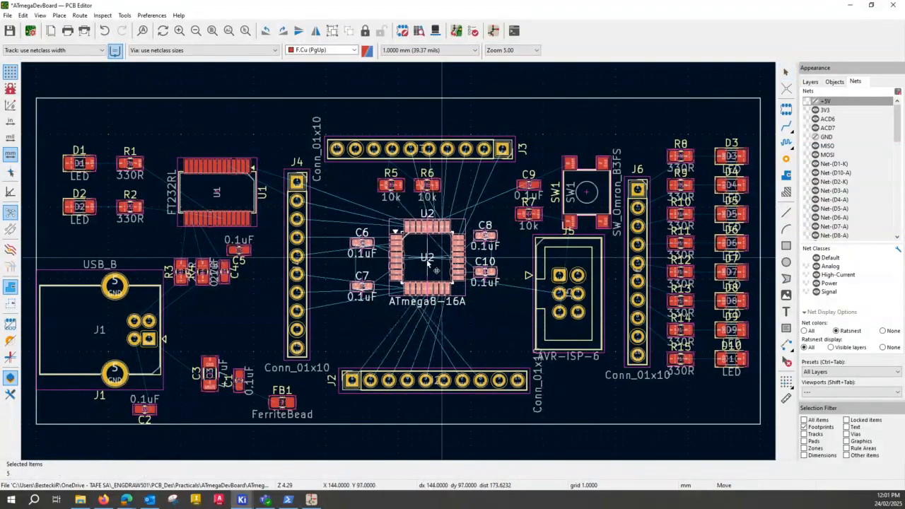
left_click(426, 262)
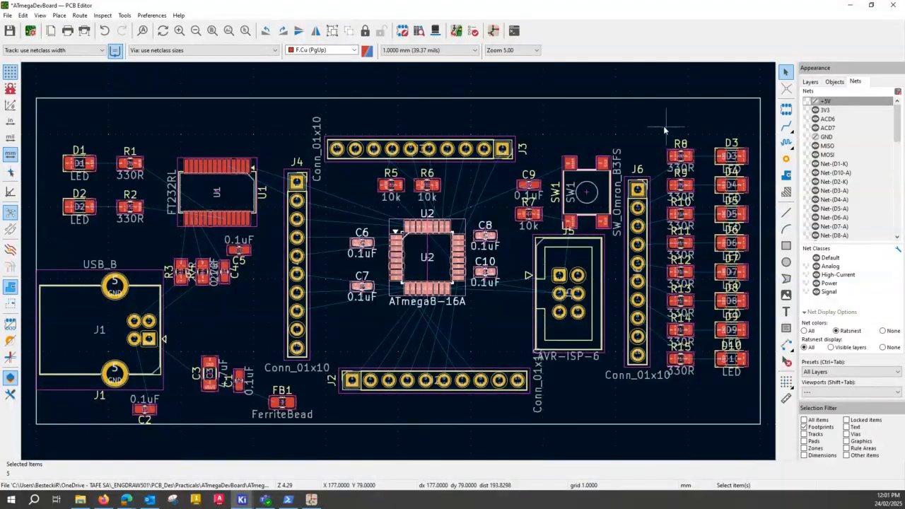
Move the resistor column R8 to R15 1 mm right towards the LEDs, and pin socket J6 1 mm right as well.
left_click_drag(659, 133, 710, 354)
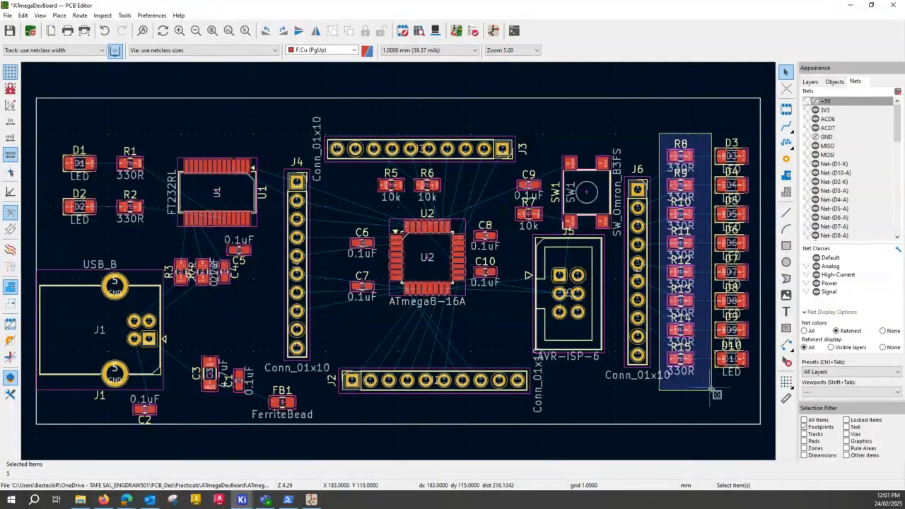
key("m")
left_click(685, 272)
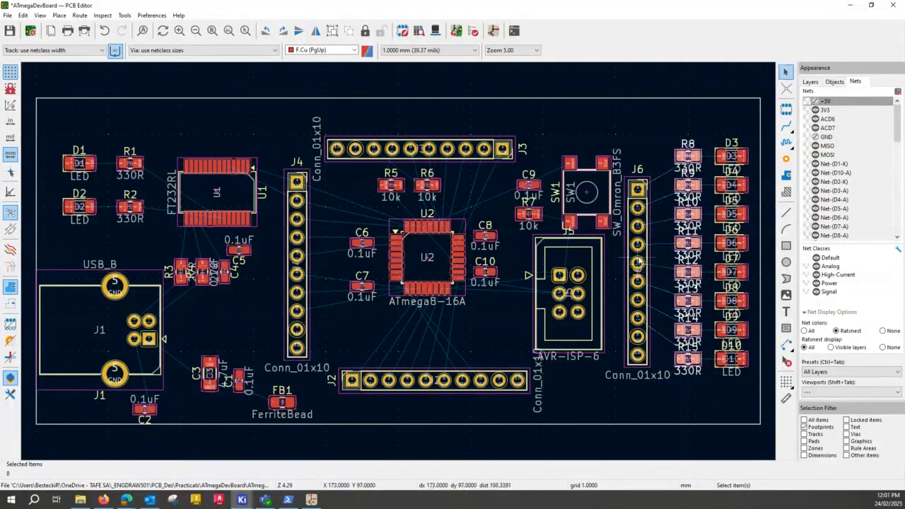
left_click(638, 274)
left_click_drag(640, 273, 642, 273)
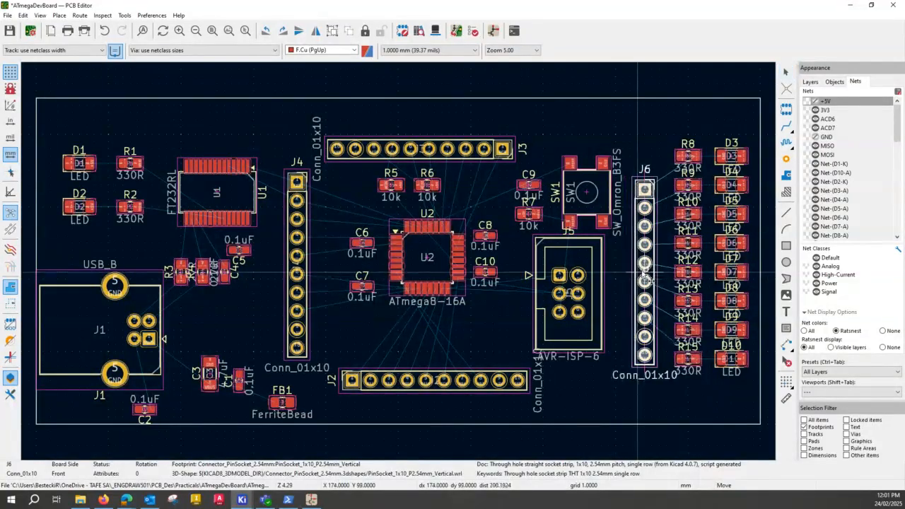
left_click(644, 278)
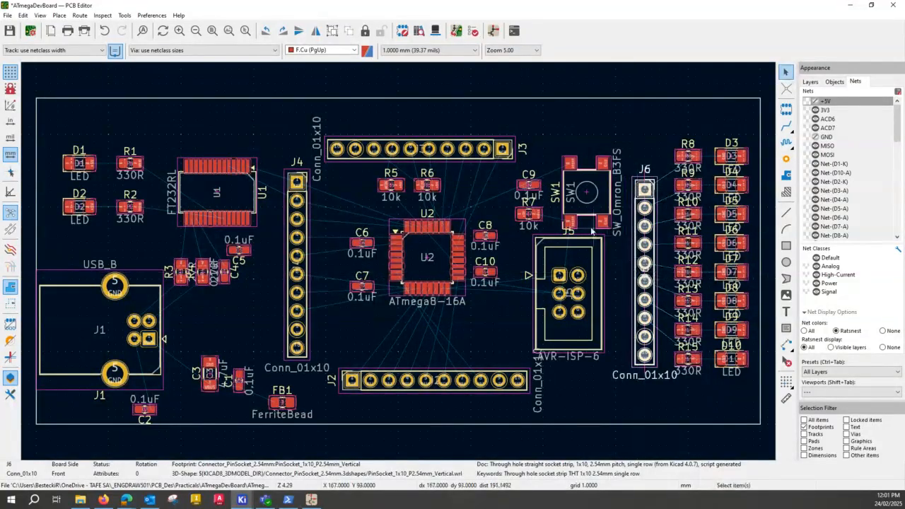
Move programming header J5 1 mm right and 1 mm down.
left_click(591, 298)
key("m")
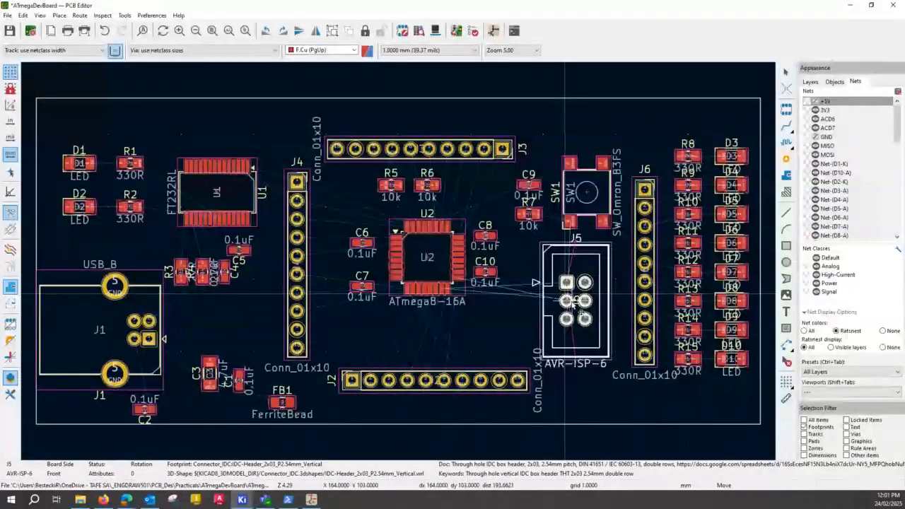
left_click(577, 299)
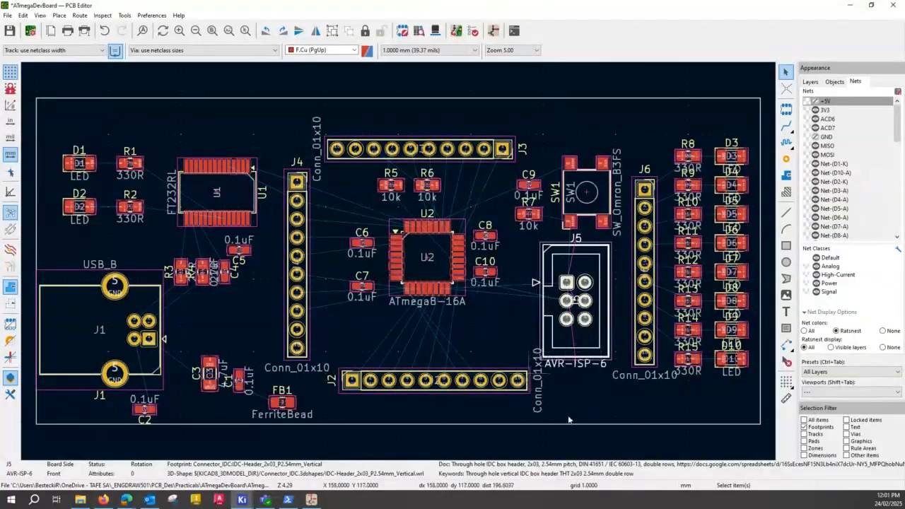
Move switch SW1 1 mm left and 1 mm up, clear of header J5 and socket J6.
left_click(594, 210)
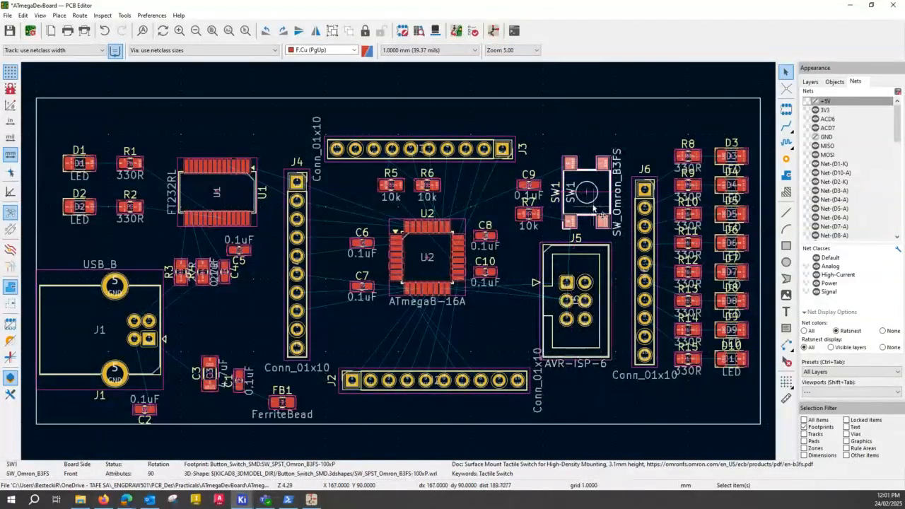
key("m")
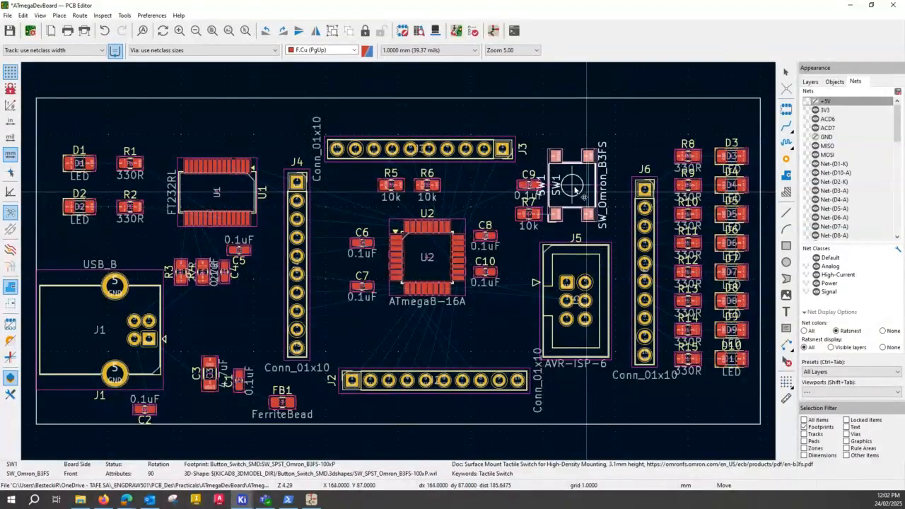
left_click(578, 191)
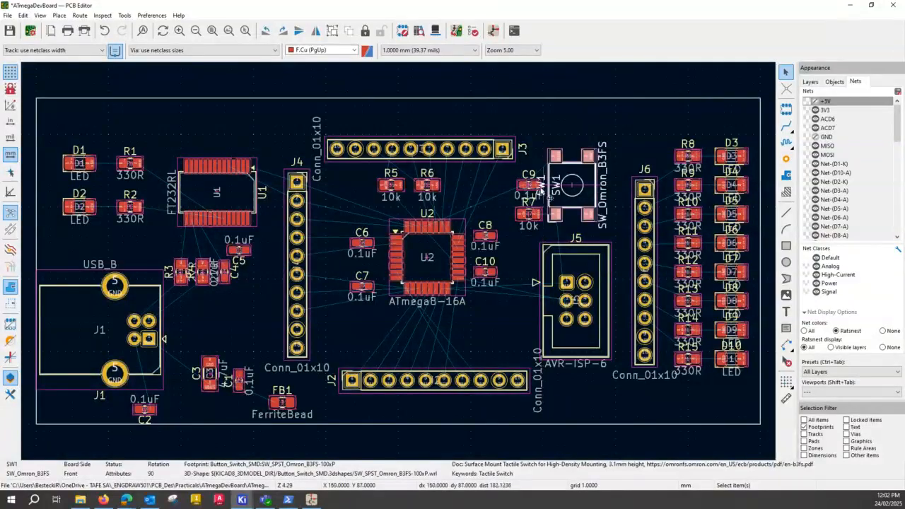
key("m")
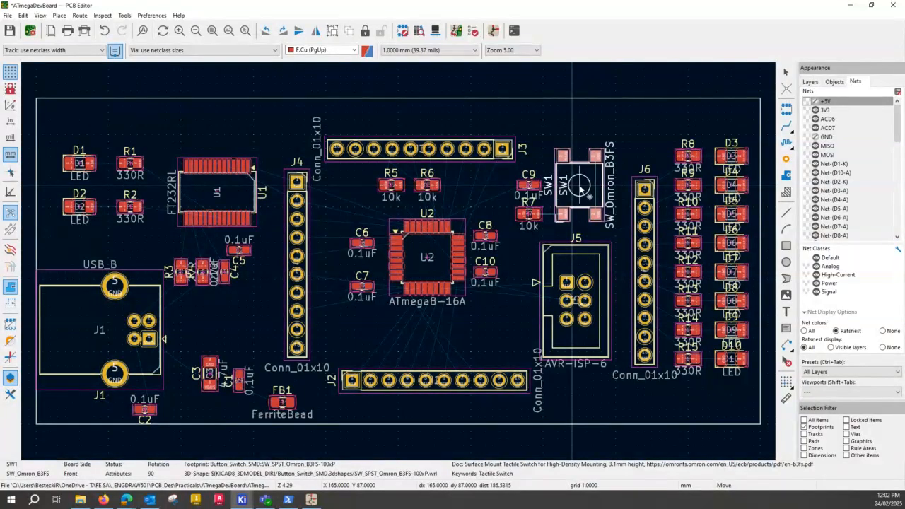
left_click(580, 187)
Examine the pad nets and connections of C9 and R7 beside switch SW1, then return to the whole board.
scroll(543, 200, "up", 2)
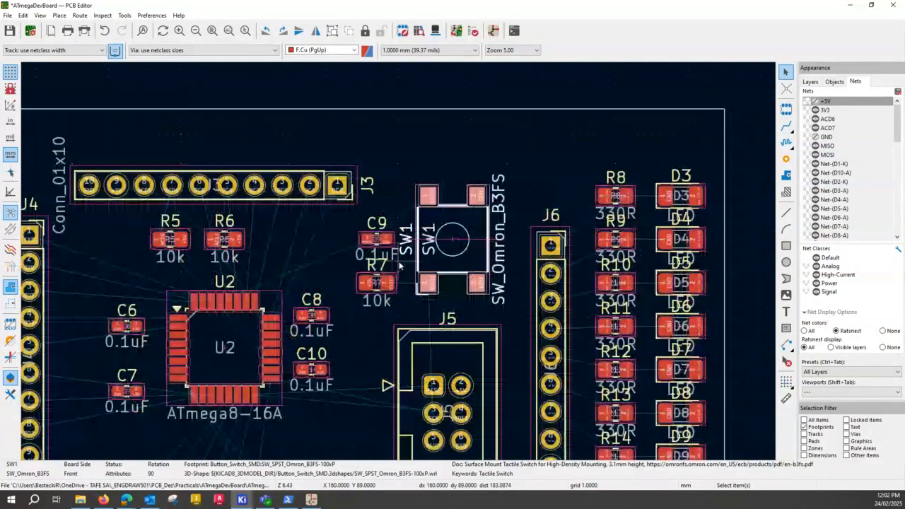
scroll(399, 260, "up", 3)
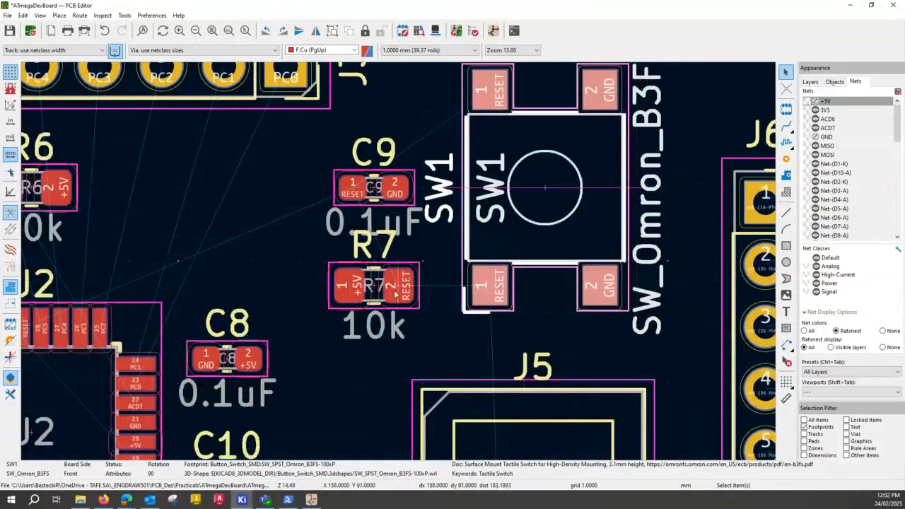
left_click(372, 288)
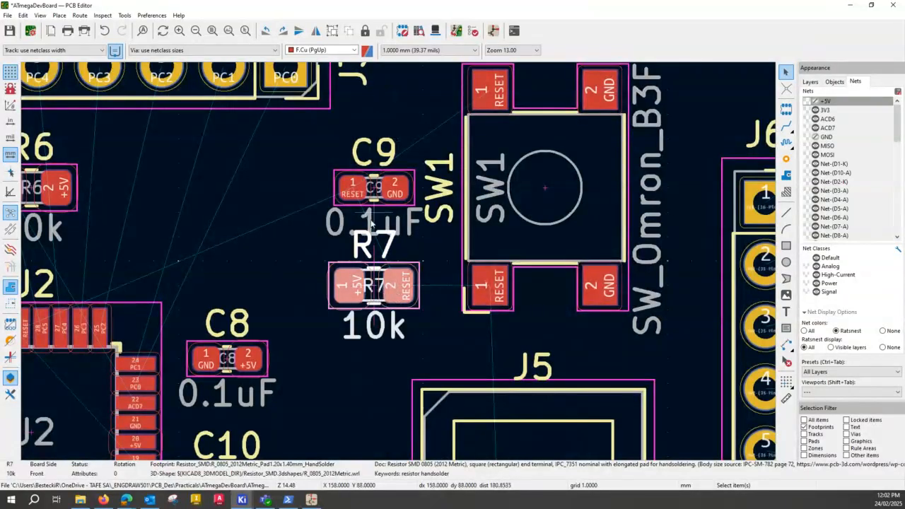
scroll(380, 229, "down", 2)
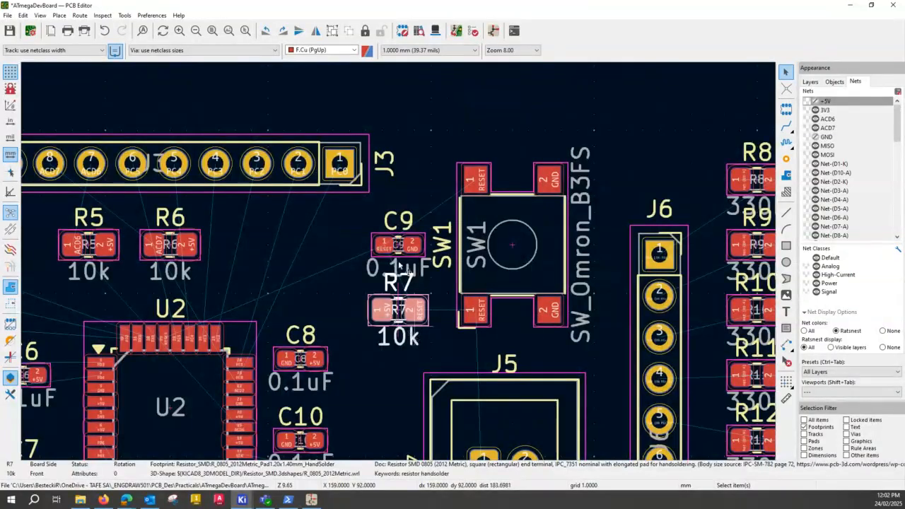
scroll(398, 267, "down", 1)
scroll(398, 263, "down", 1)
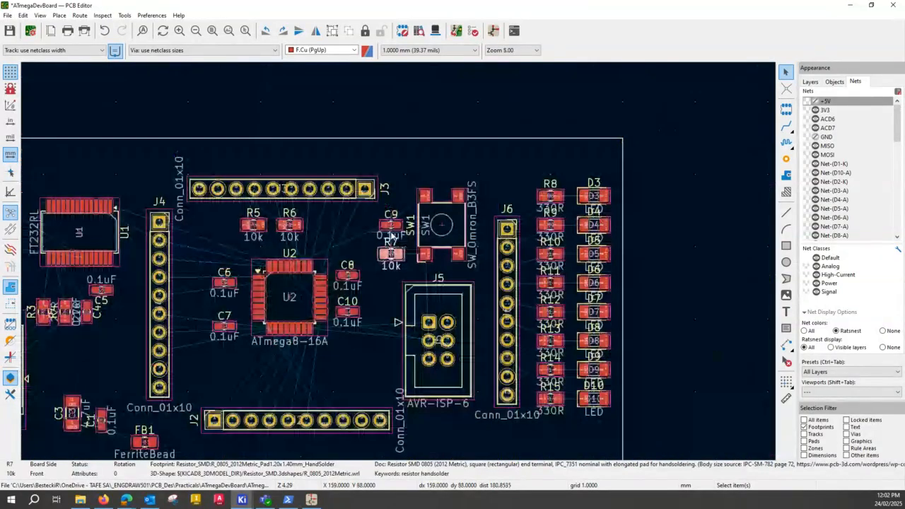
scroll(391, 236, "down", 1)
left_click(212, 31)
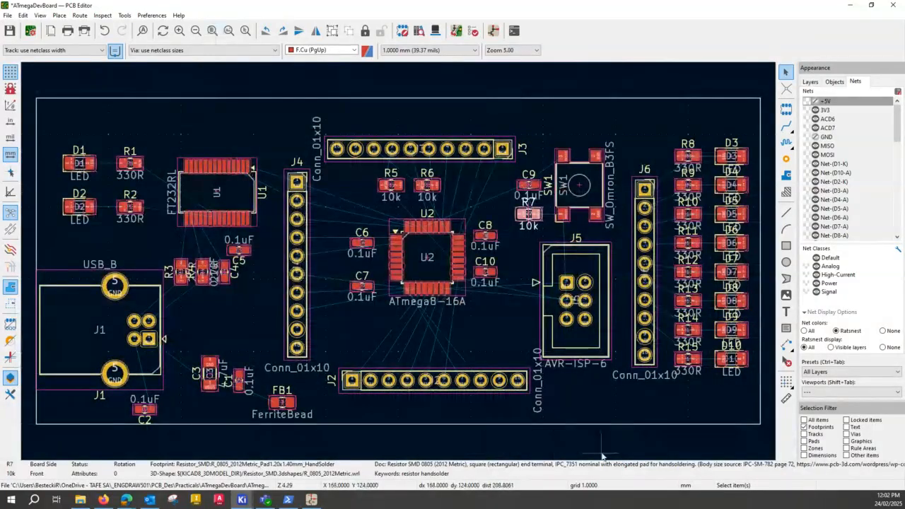
Clear the selection and save the board with its adjusted component placement.
left_click(611, 415)
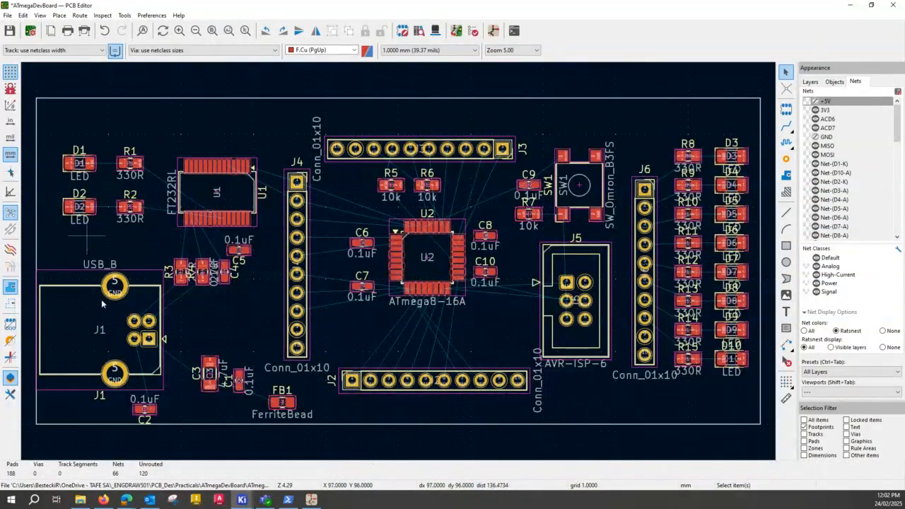
left_click(10, 30)
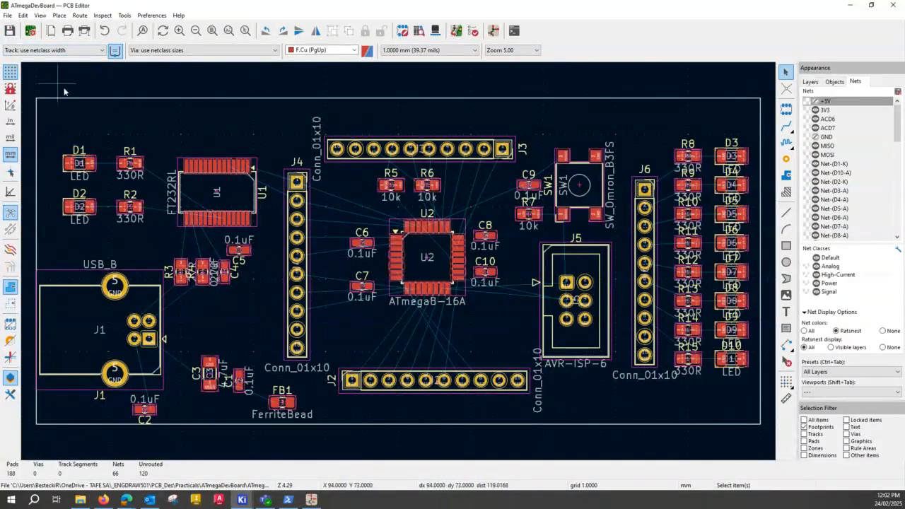